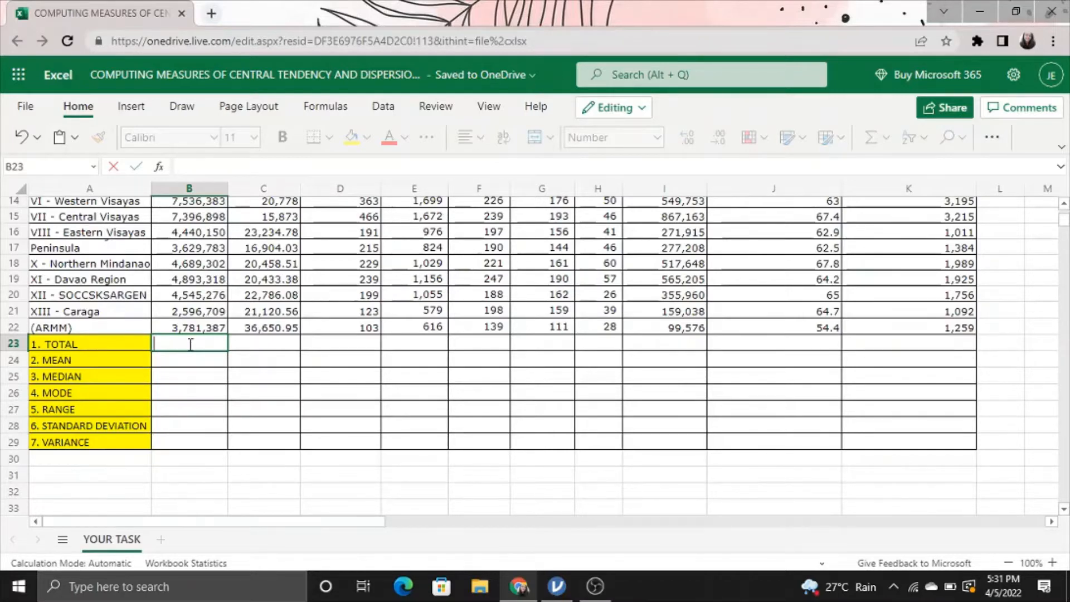
- Calculate the Population total in B23 with the formula =SUM(B6:B22)
scroll(1066, 222, up, 5)
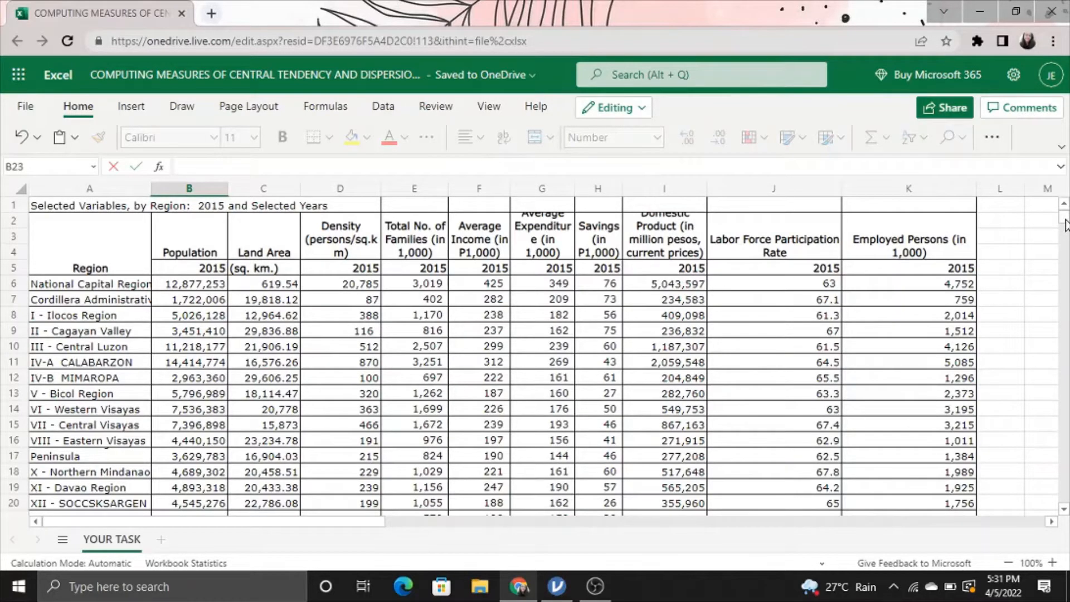
scroll(1065, 225, down, 3)
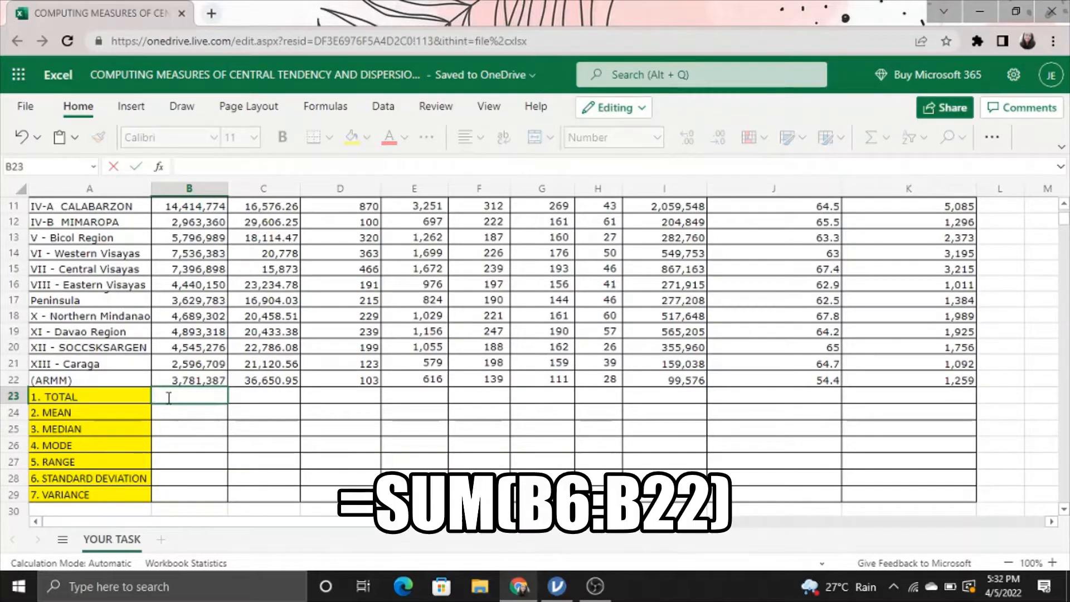
text(=)
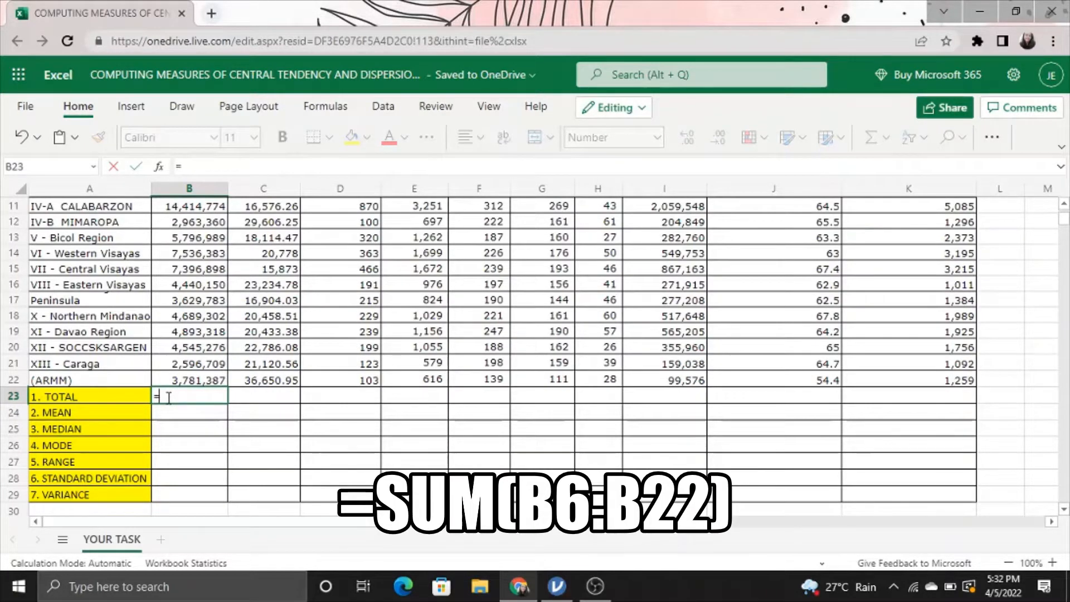
text(sum)
key(BackSpace)
key(BackSpace)
key(BackSpace)
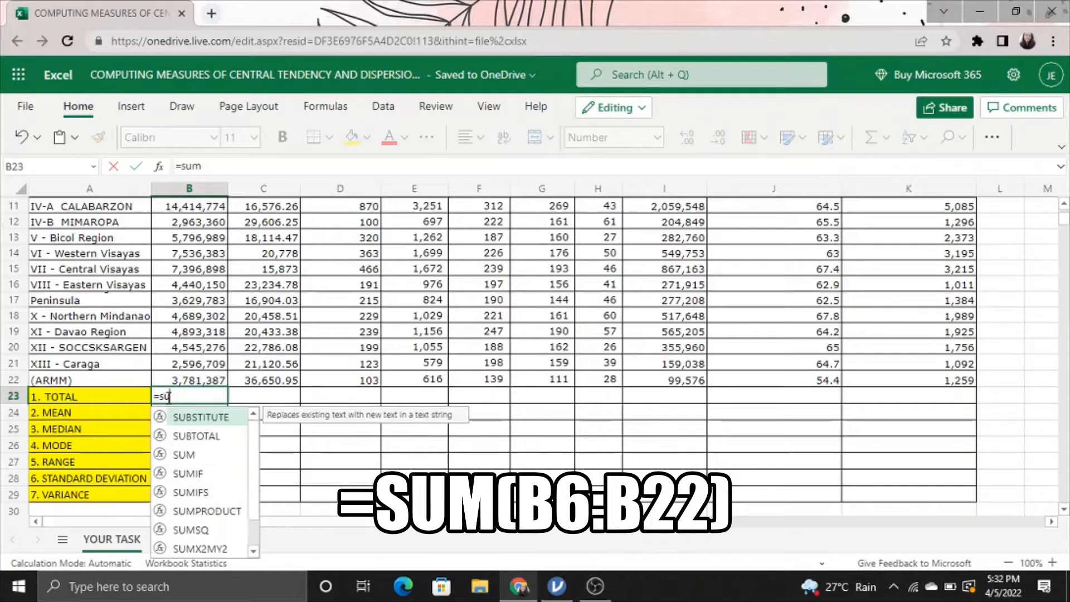
text(SUM)
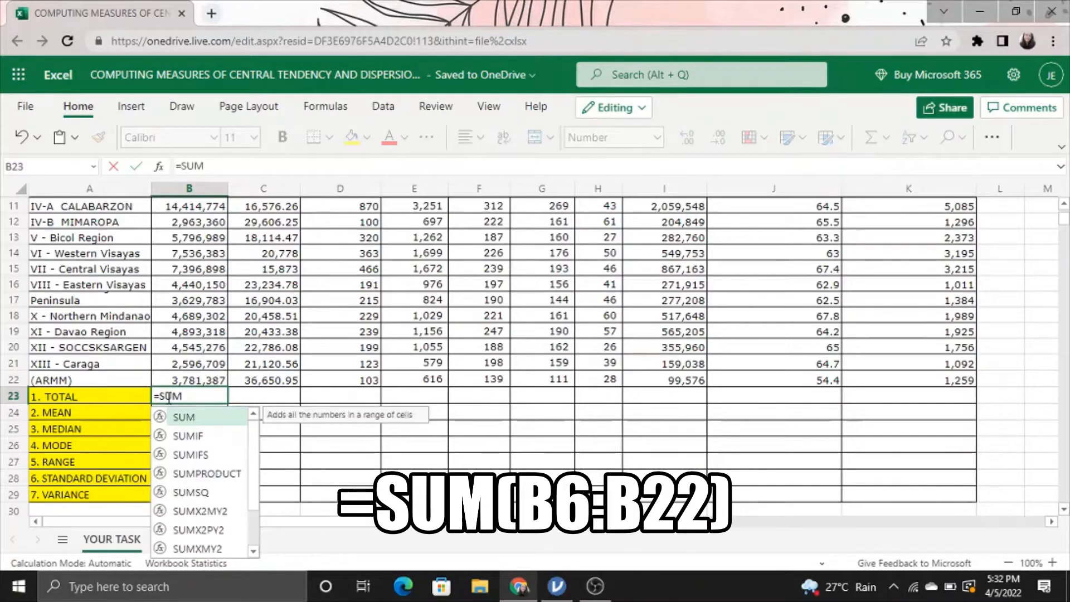
text(()
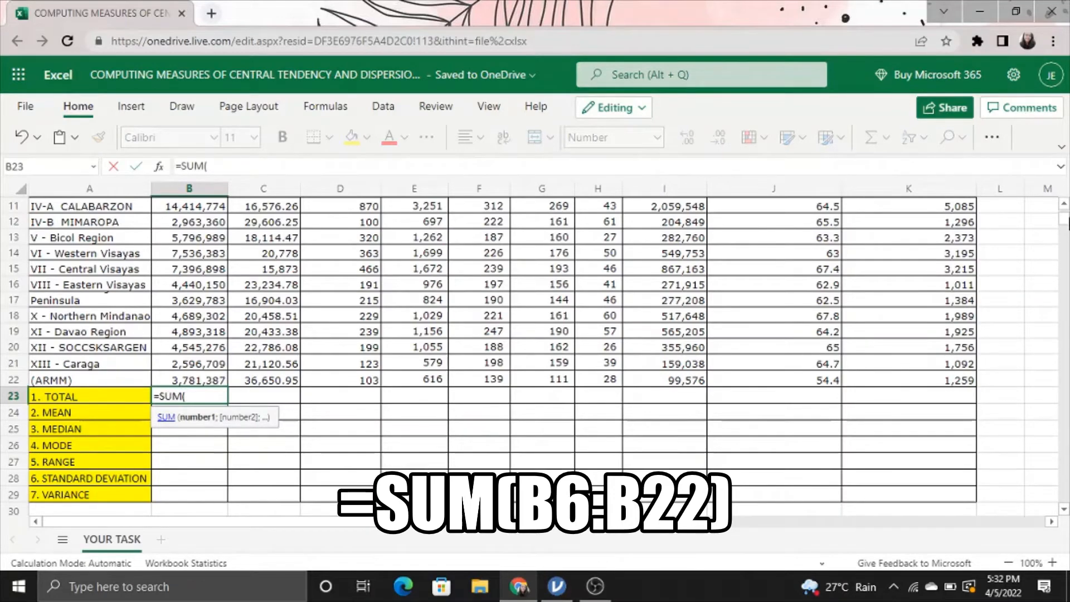
scroll(507, 257, up, 4)
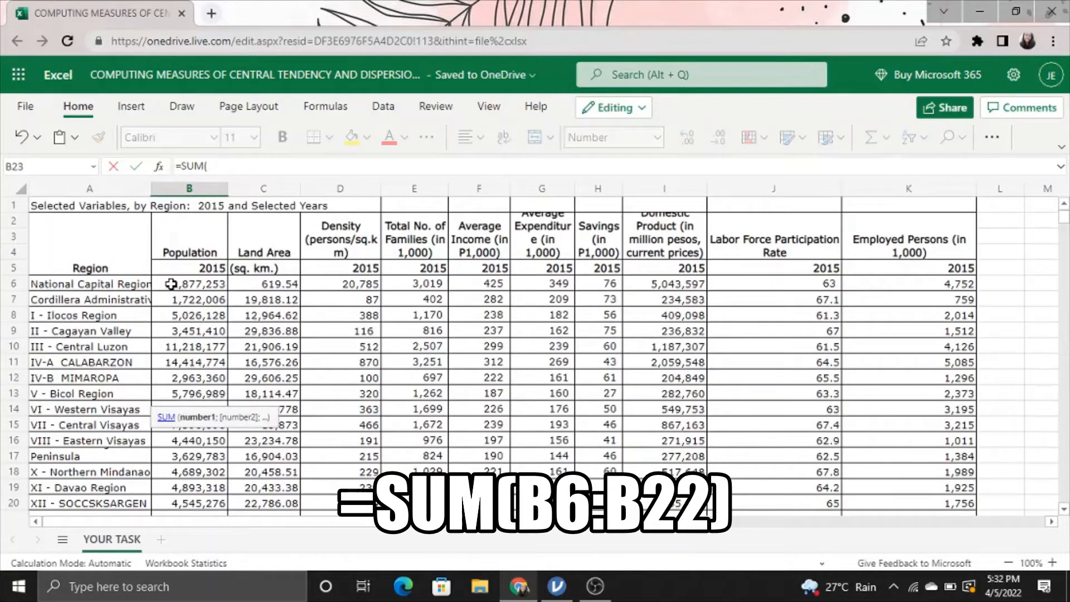
drag(171, 285, 204, 395)
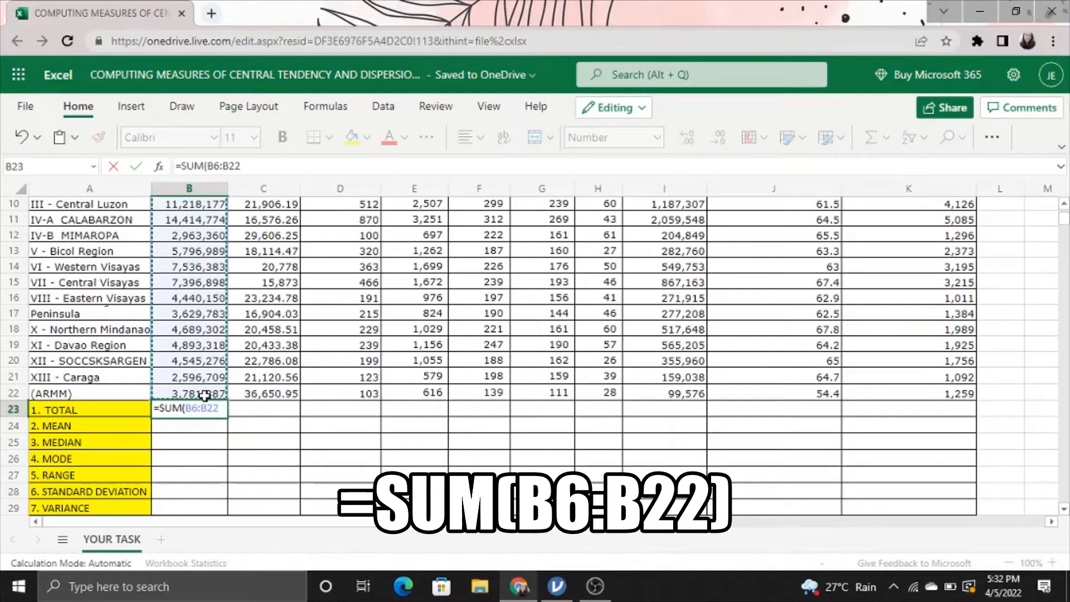
text())
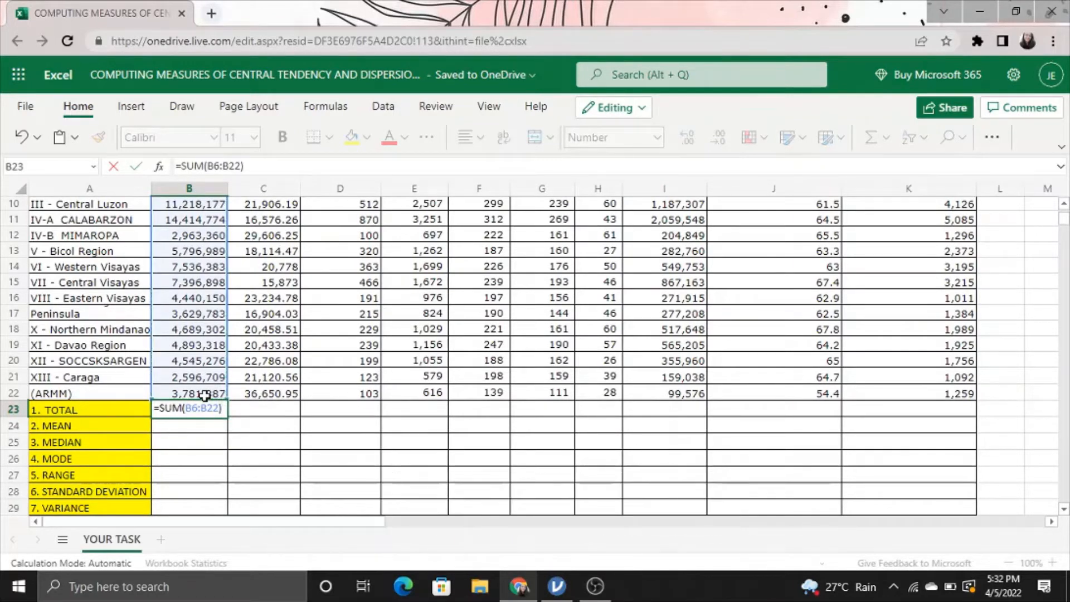
key(Return)
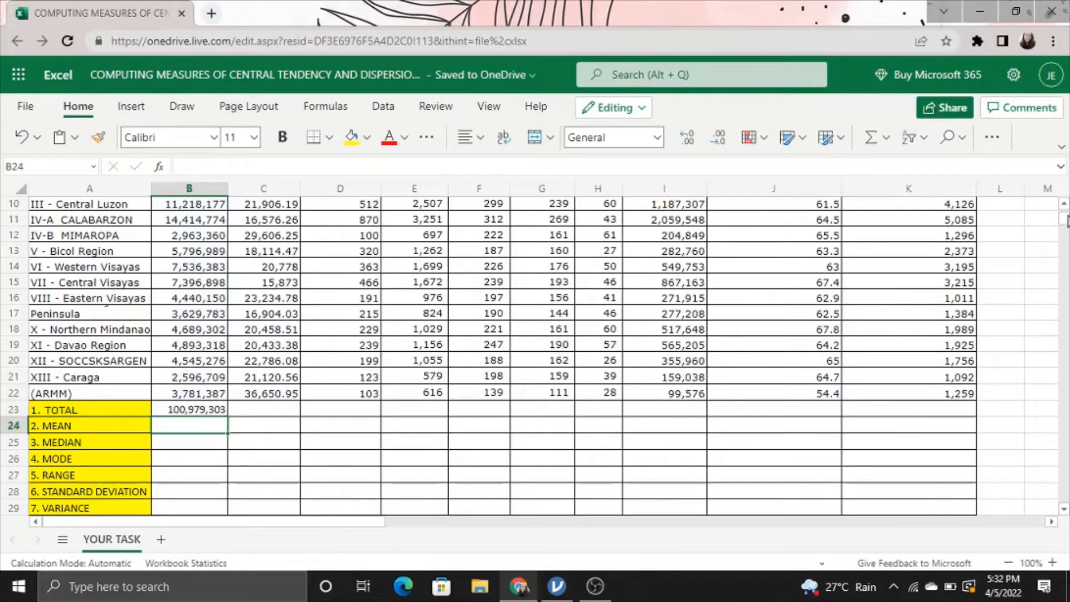
- Review the data columns and the empty total cells in row 23 for the remaining variables
scroll(1067, 221, up, 3)
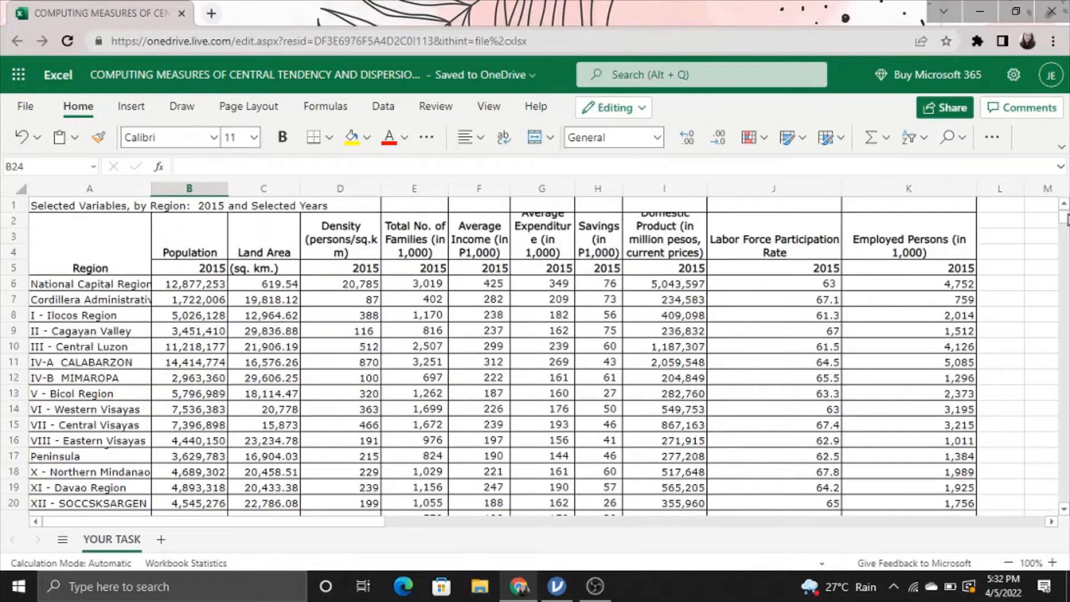
scroll(1067, 220, down, 5)
scroll(1067, 220, up, 5)
scroll(1066, 221, down, 5)
scroll(1067, 220, up, 5)
scroll(1068, 226, down, 3)
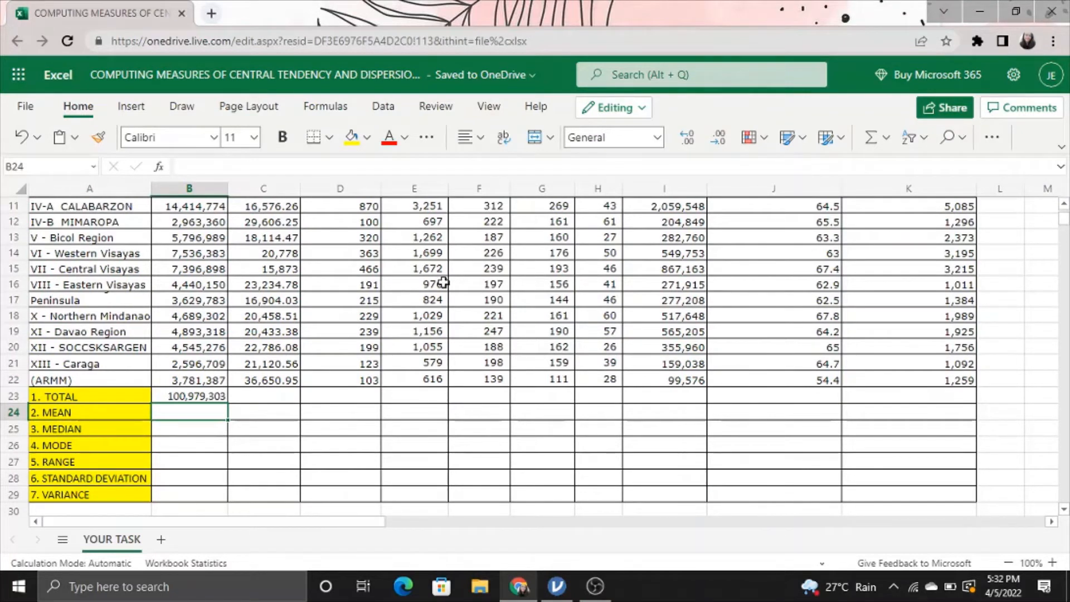
click(272, 398)
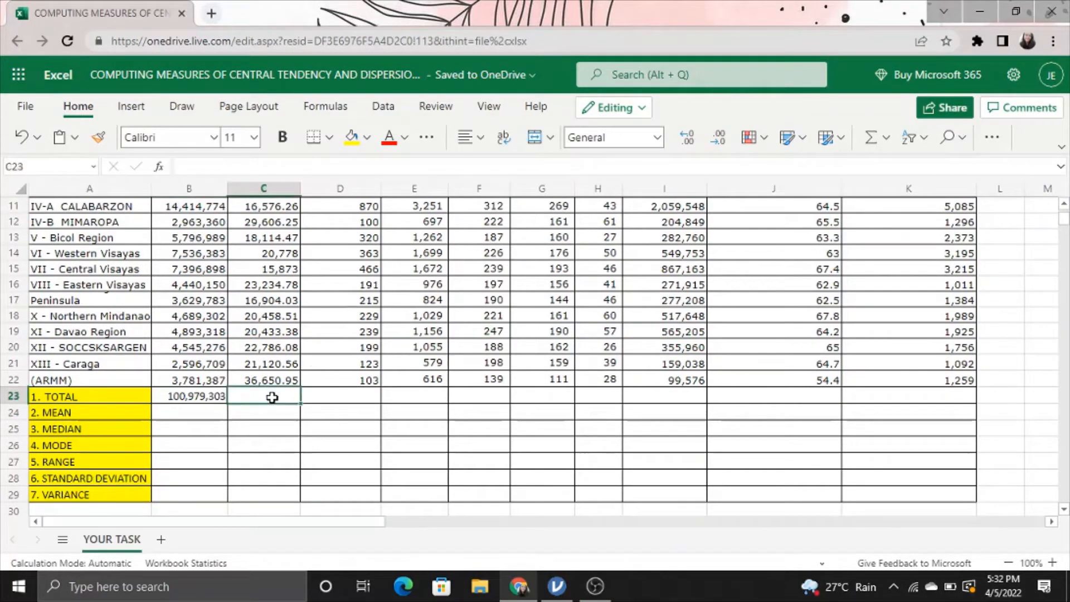
click(342, 399)
click(440, 406)
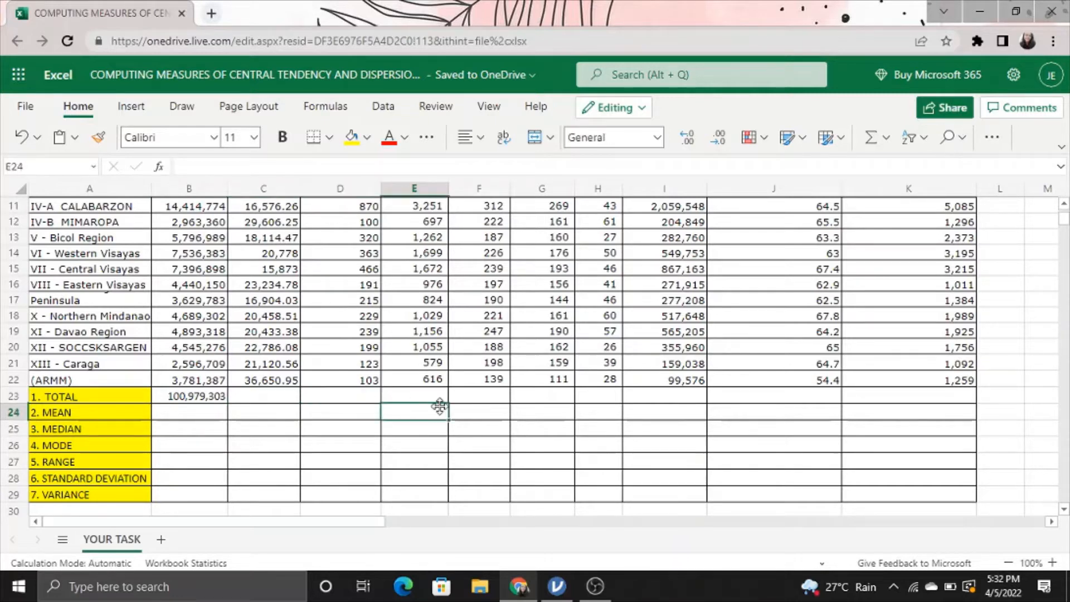
click(475, 400)
click(573, 394)
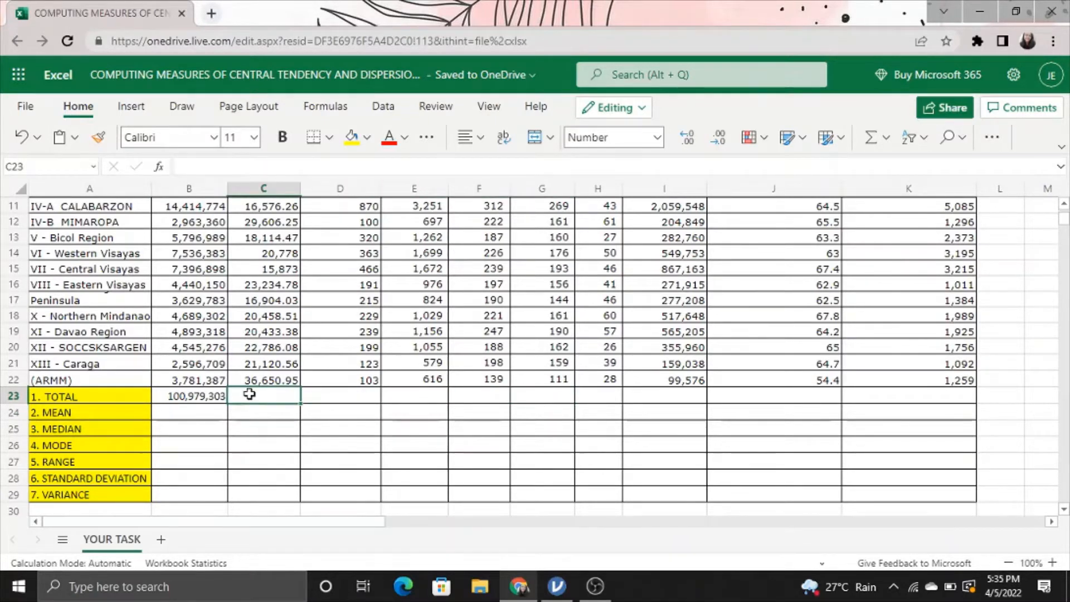
- Fill the total formula from B23 across row 23 to column K and check the copied formulas
click(211, 396)
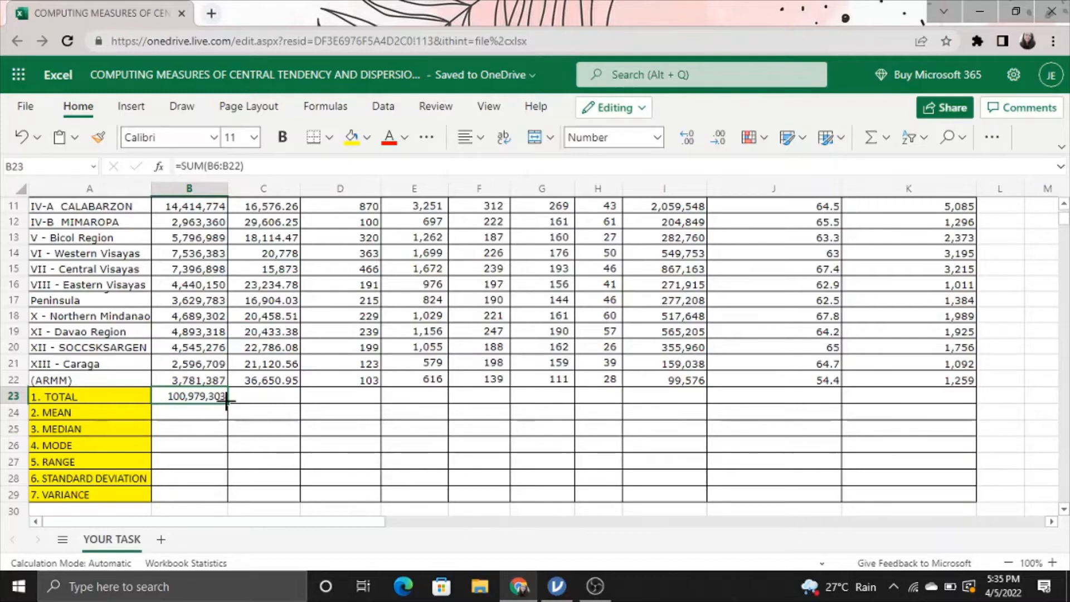
drag(235, 402, 884, 397)
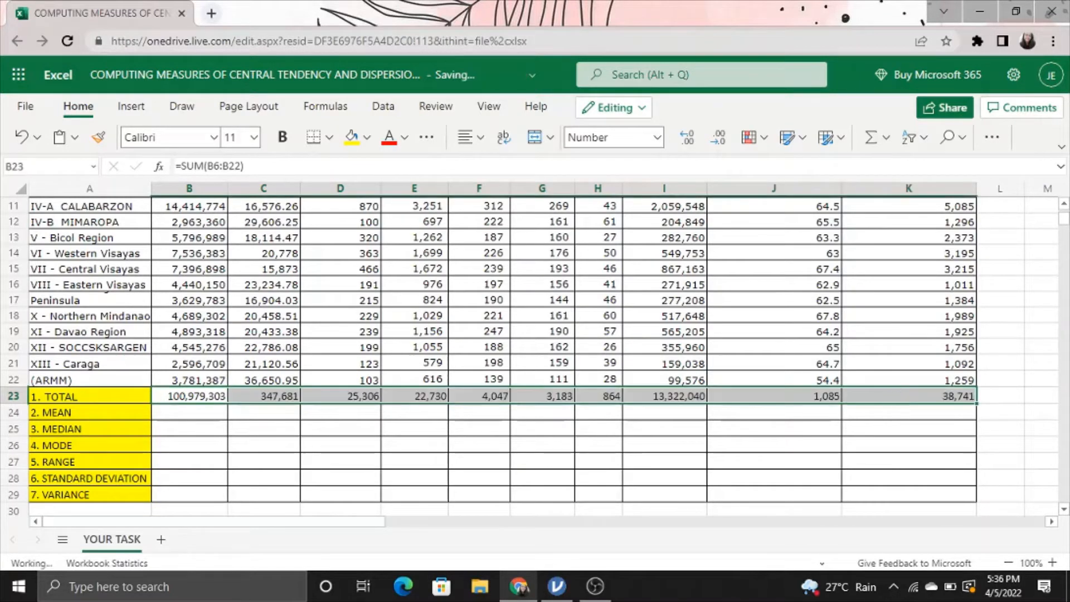
click(468, 399)
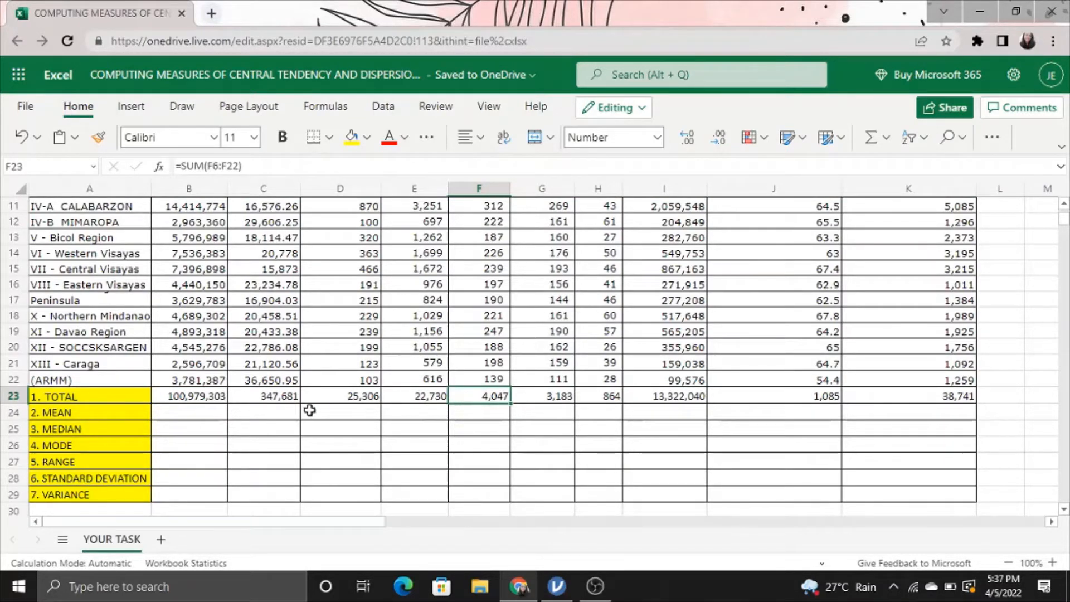
click(277, 398)
click(328, 397)
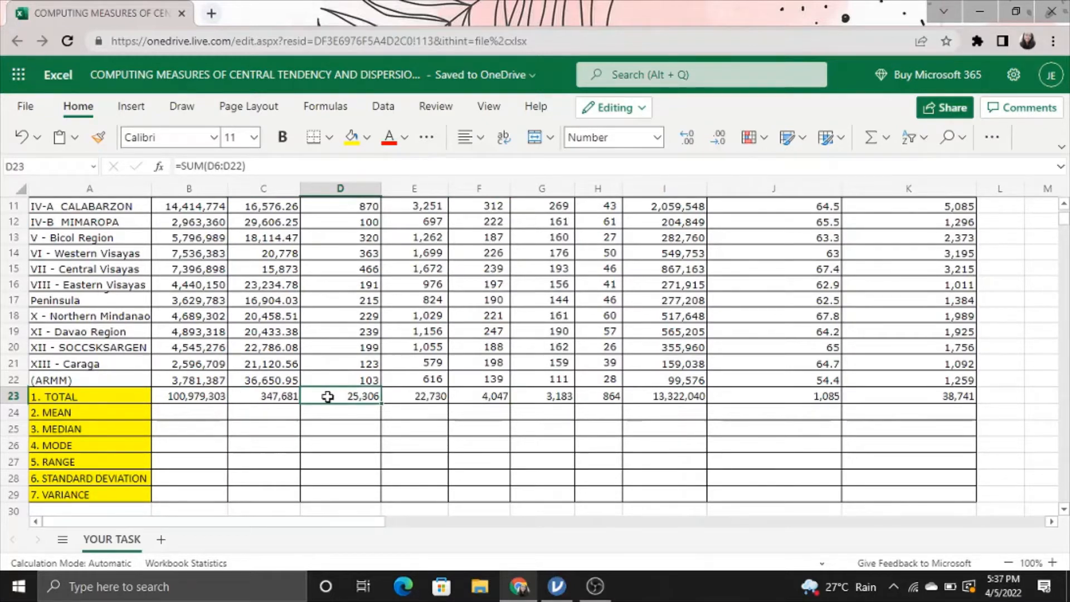
click(421, 400)
click(468, 399)
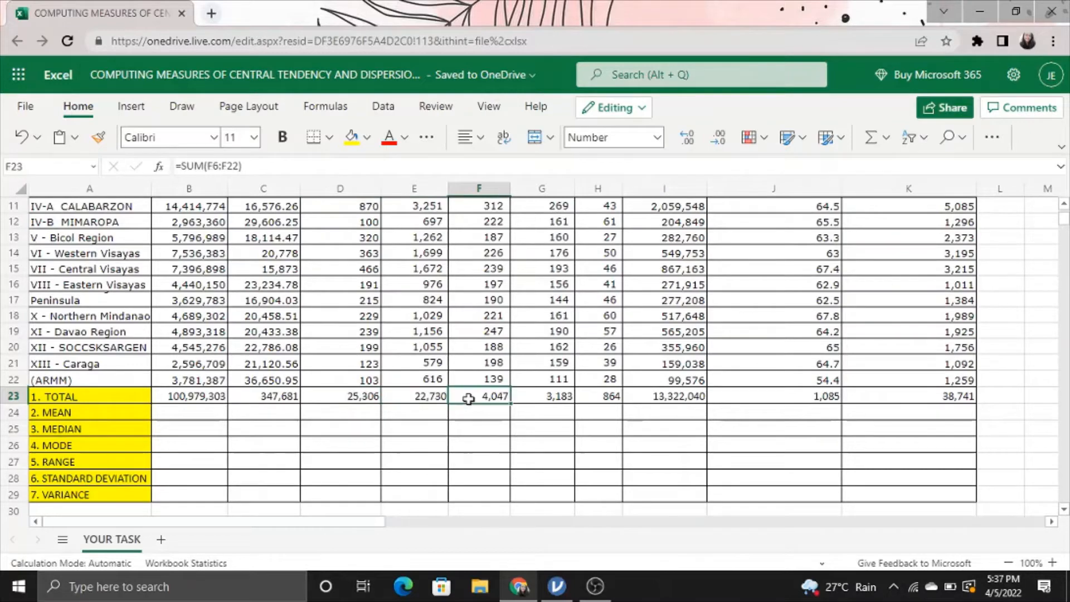
click(544, 397)
click(594, 397)
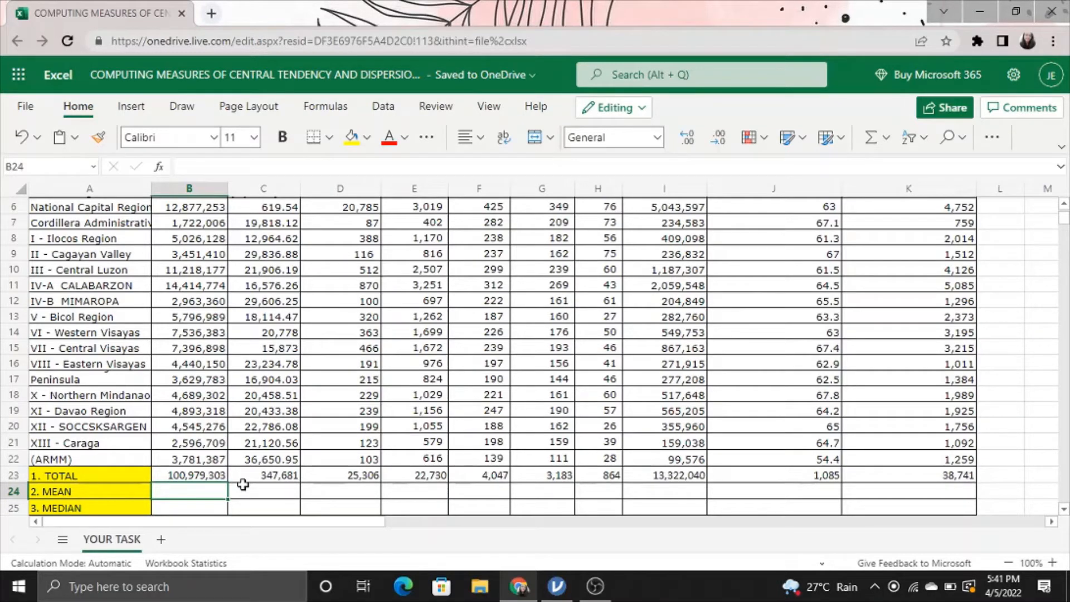
- Calculate the Population mean in B24 with =AVERAGE(B6:B22) and fill the formula across row 24 to column K
text(=)
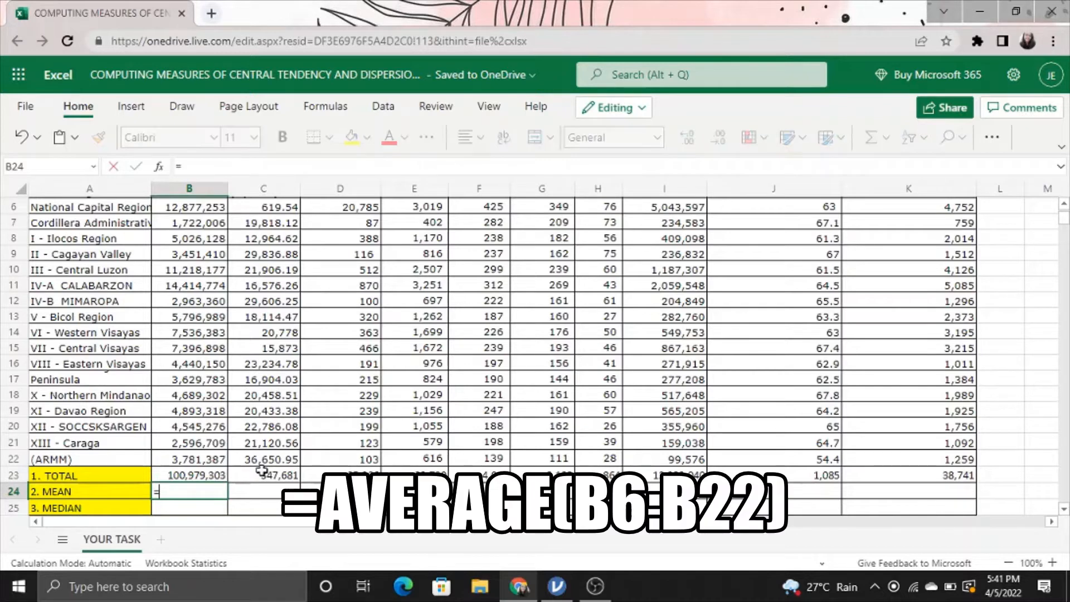
text(AV)
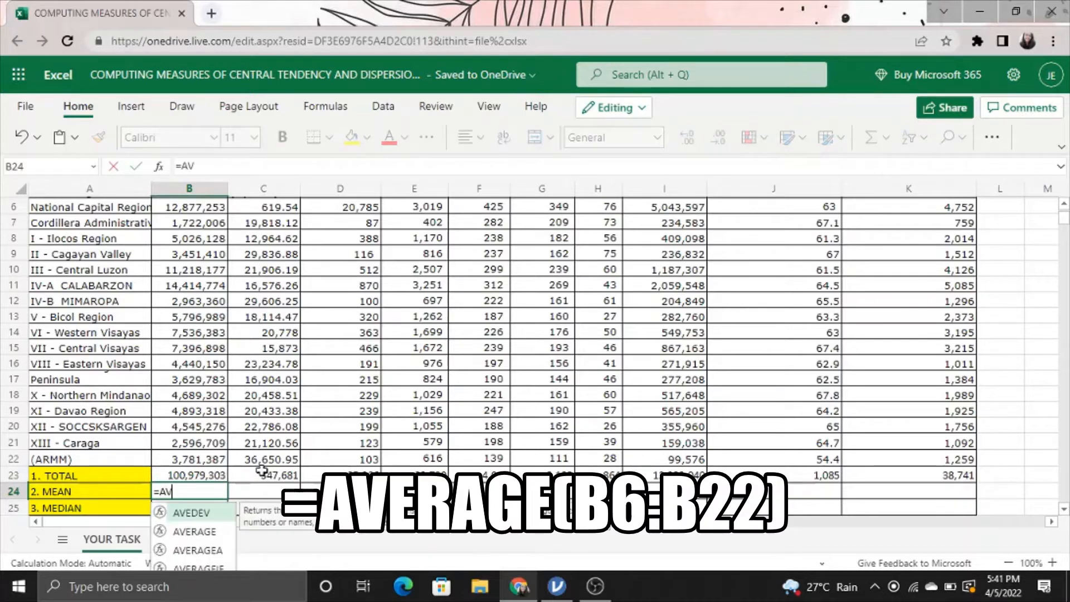
text(EA)
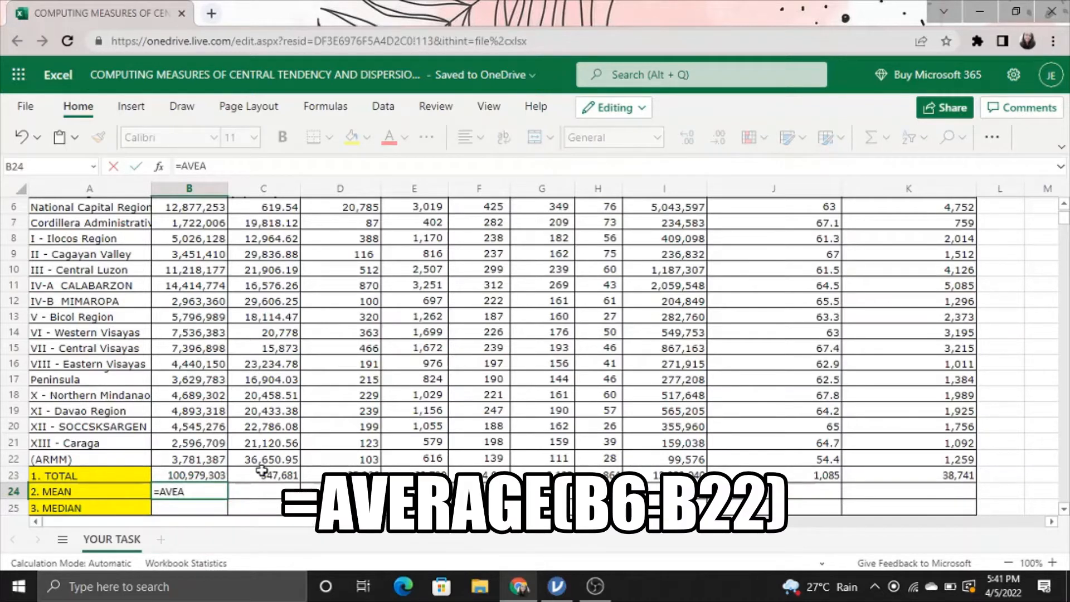
key(BackSpace)
text(A)
key(BackSpace)
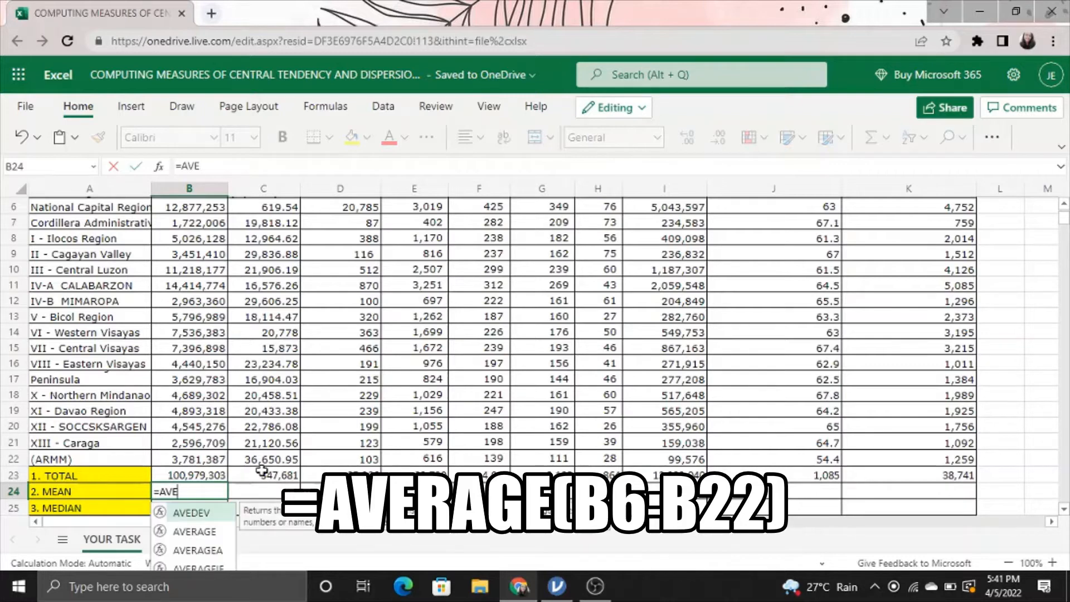
text(A)
key(BackSpace)
text(RAGE)
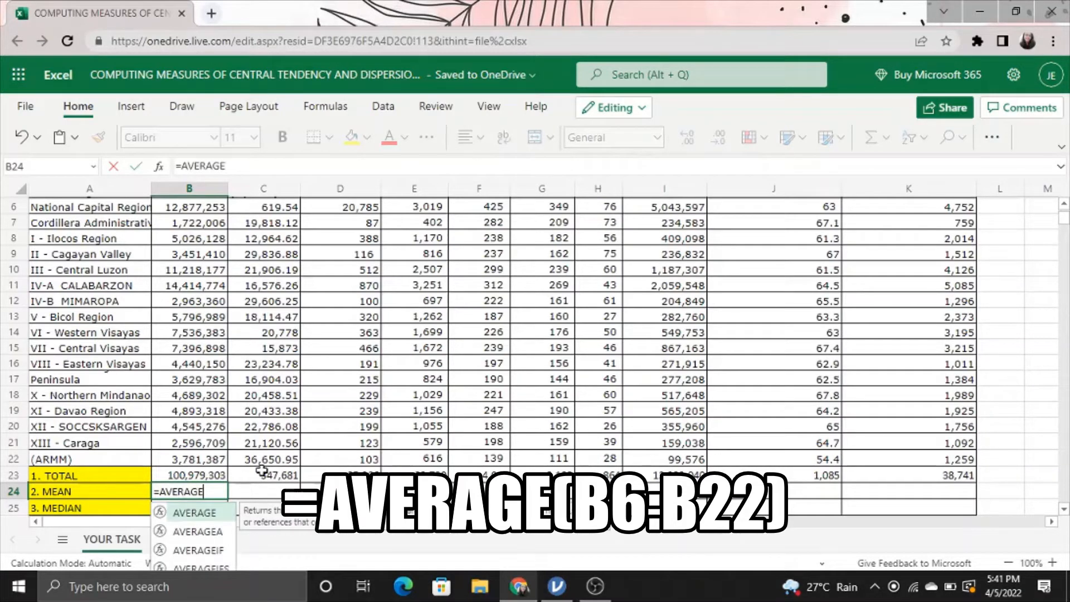
text(()
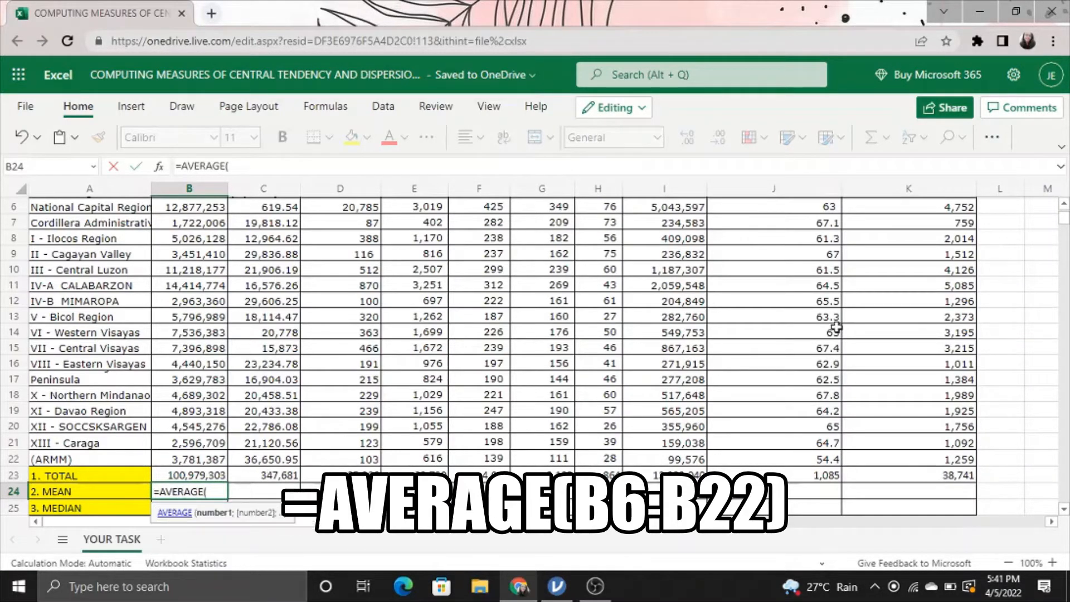
scroll(1065, 218, up, 2)
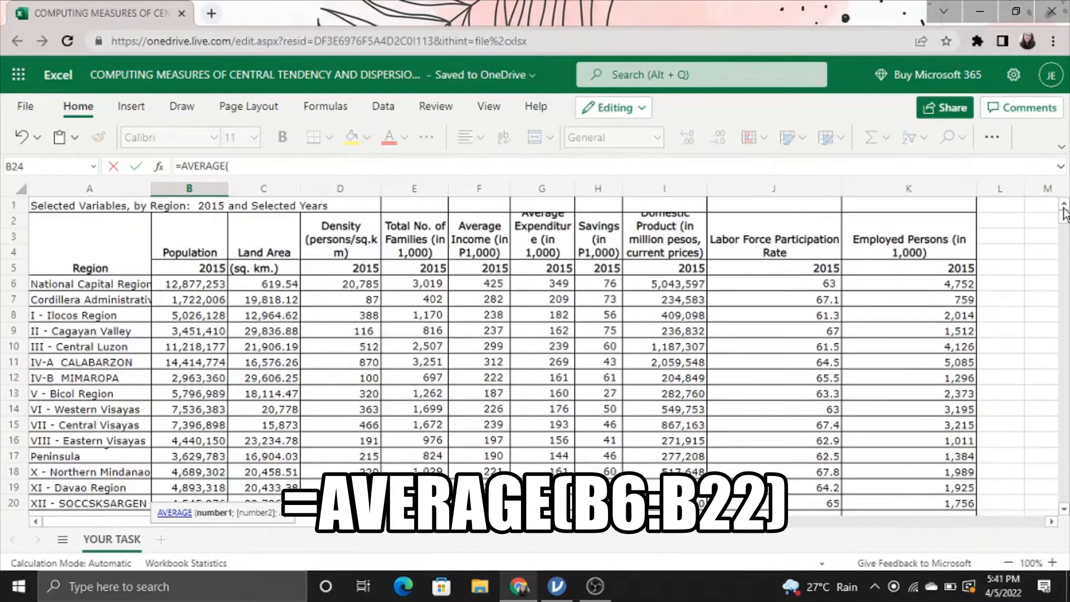
click(171, 286)
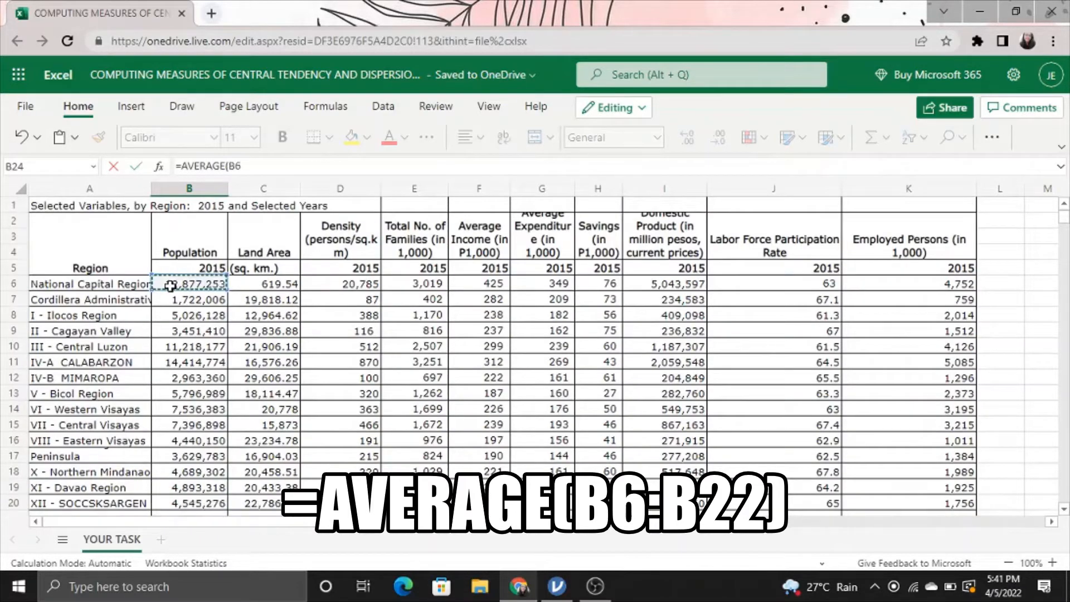
drag(186, 296, 204, 386)
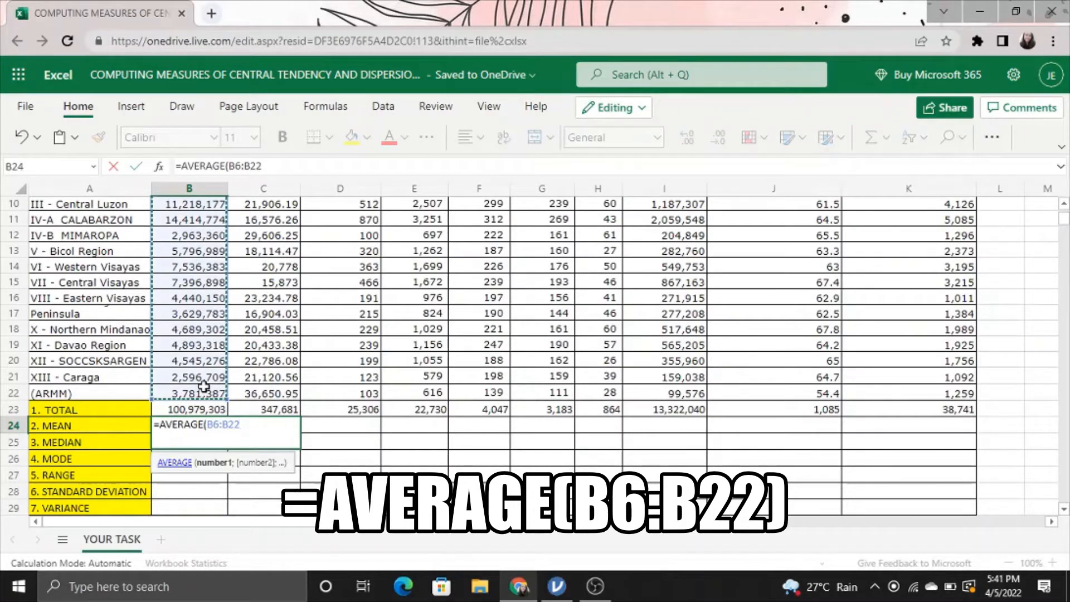
text())
key(Return)
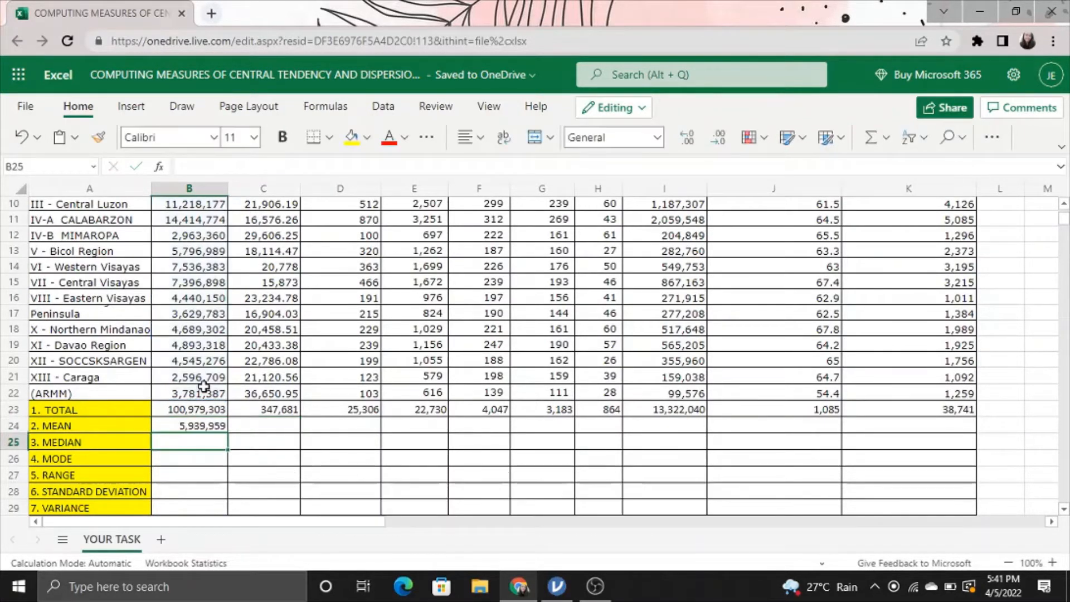
click(199, 422)
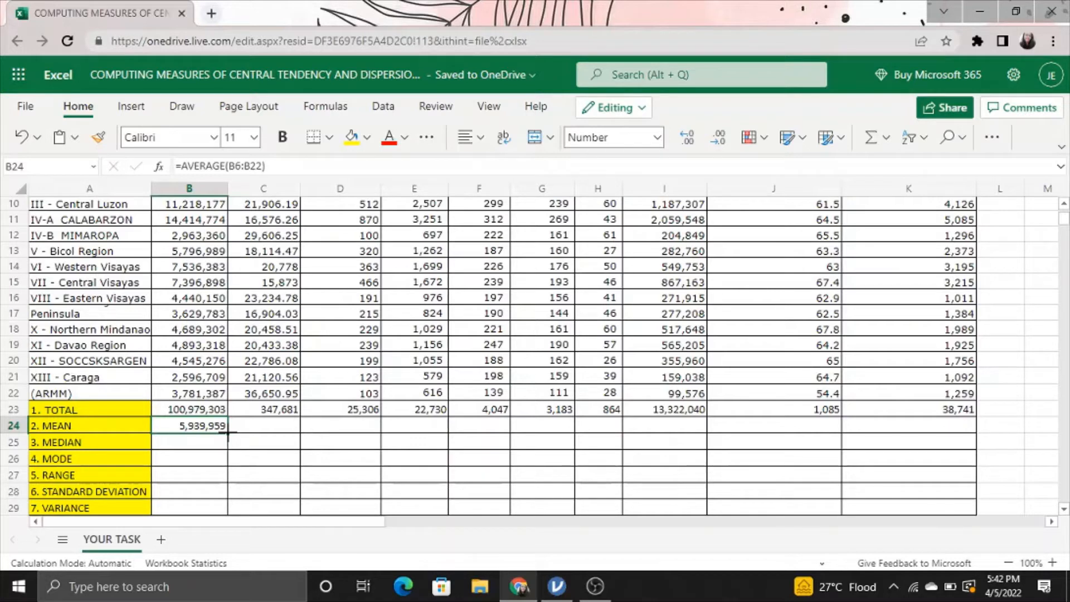
drag(228, 434, 914, 427)
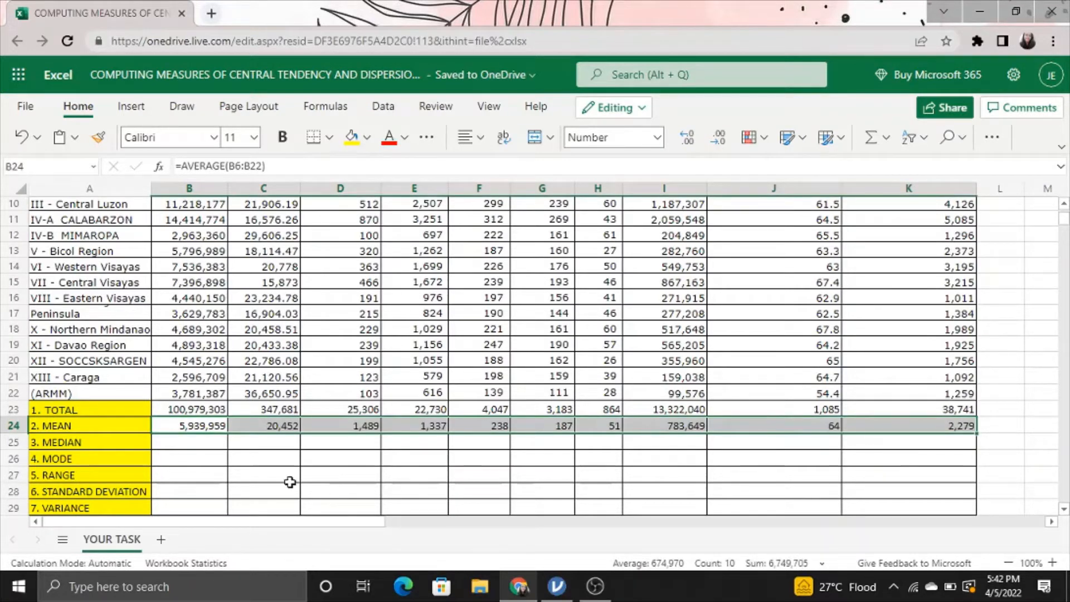
- Calculate the Population median in B25 with =MEDIAN(B6:B22) and fill the formula across row 25 to column K
click(218, 444)
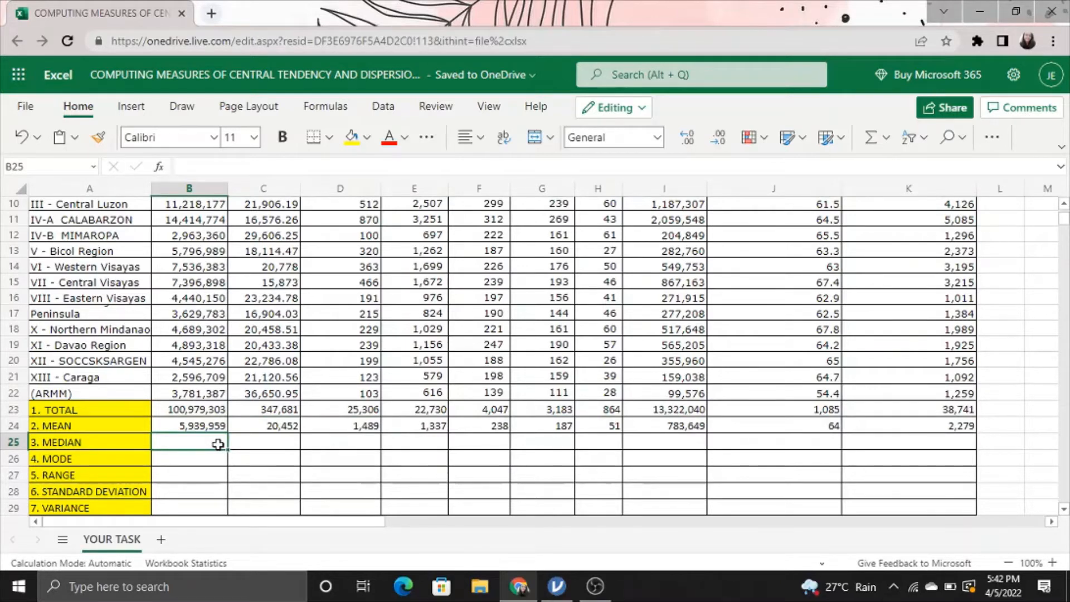
text(=)
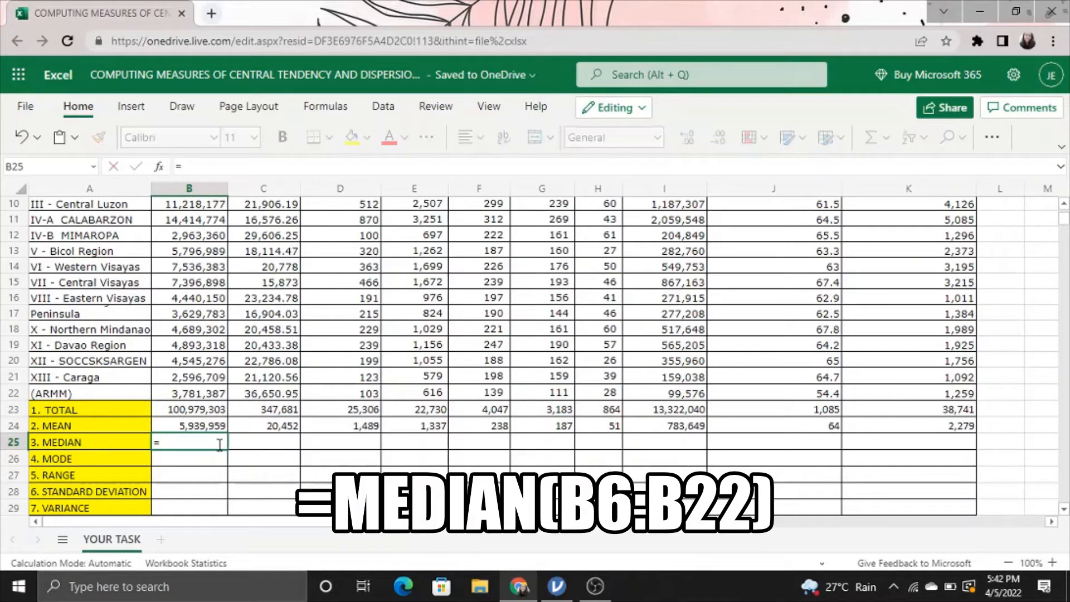
text(MEDIAN)
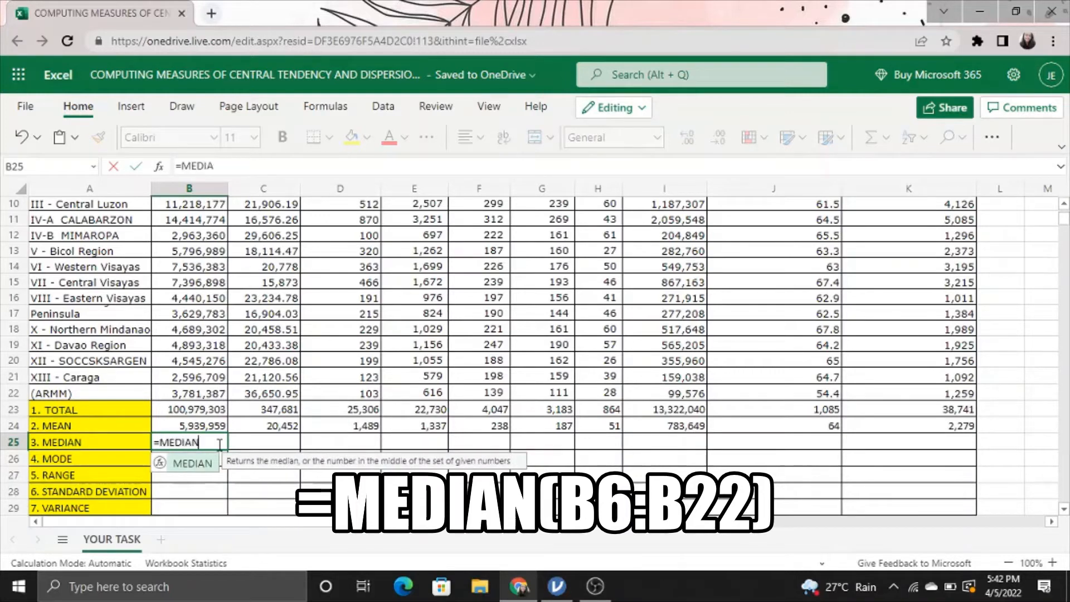
text(()
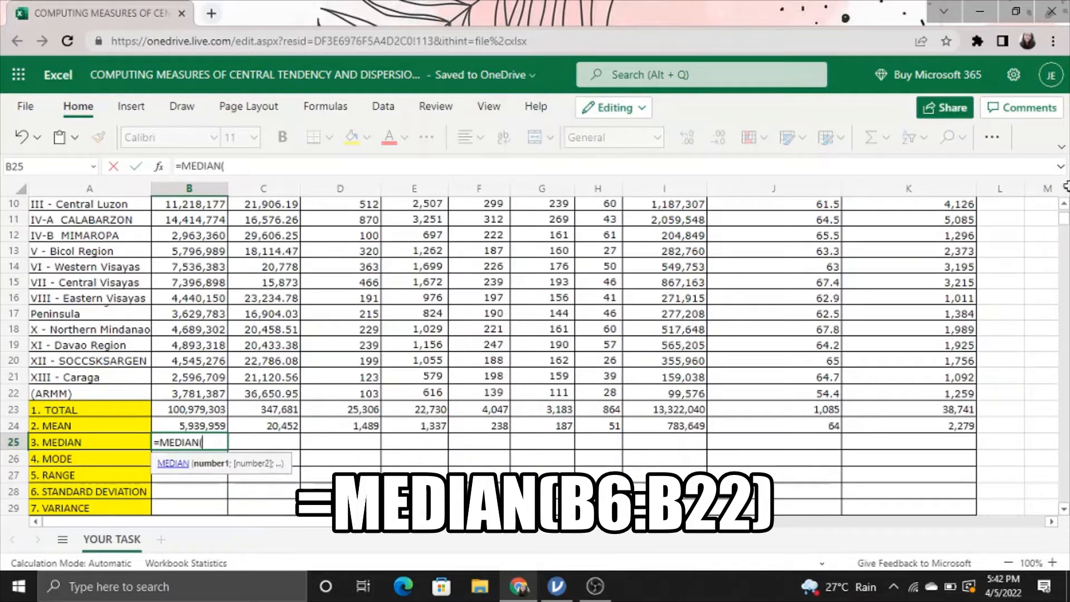
scroll(535, 351, up, 3)
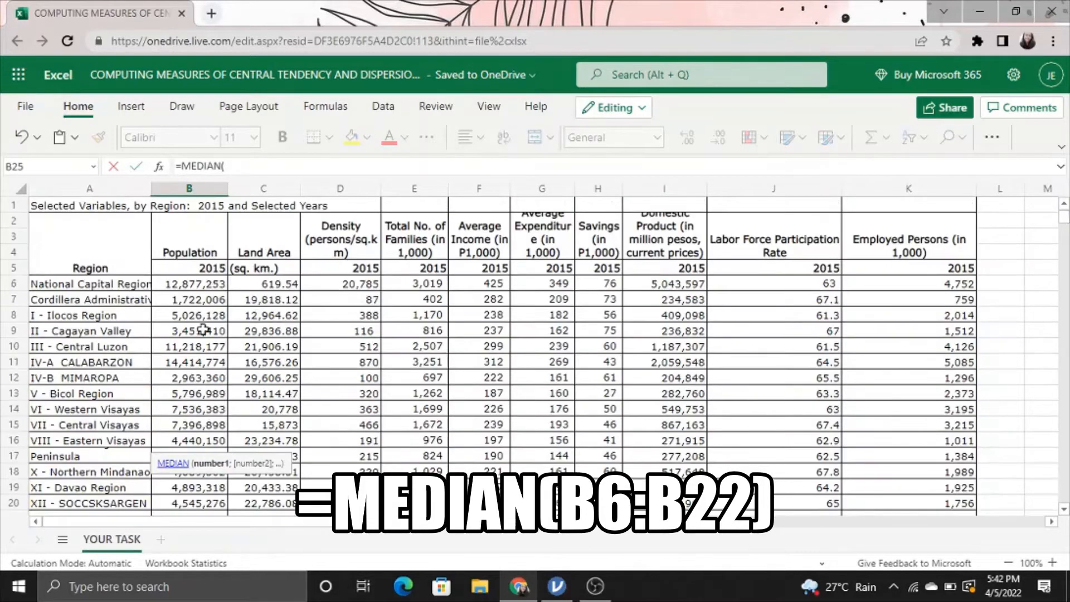
drag(161, 284, 196, 365)
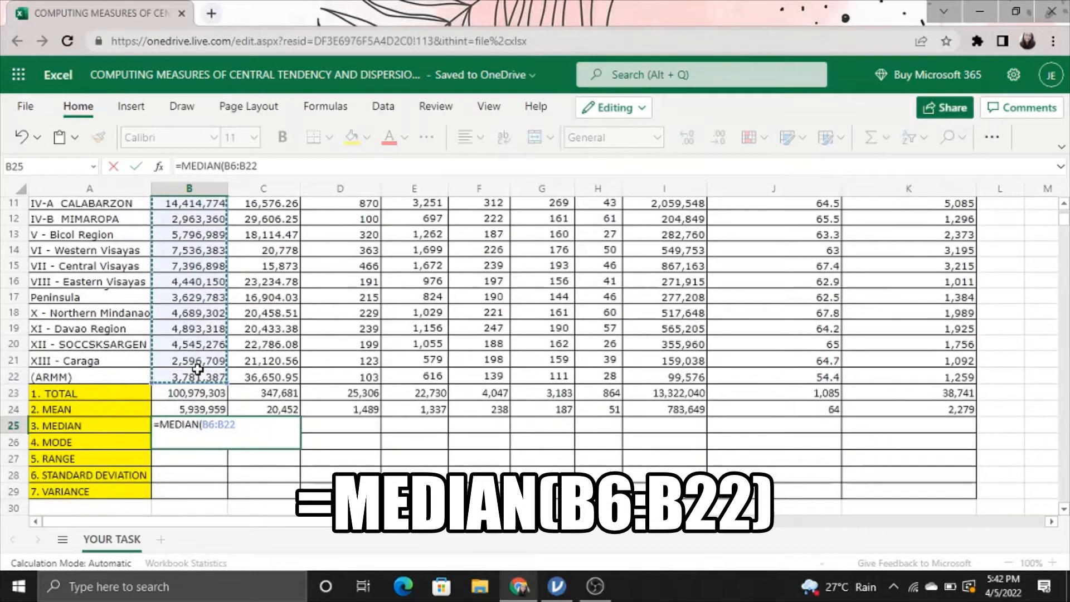
text())
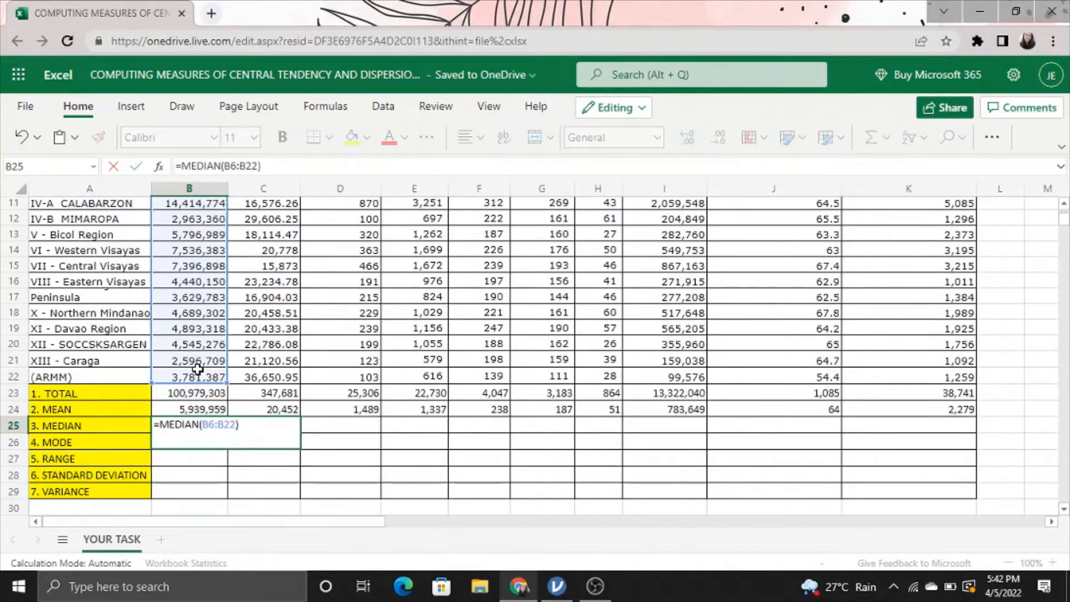
key(Return)
click(219, 425)
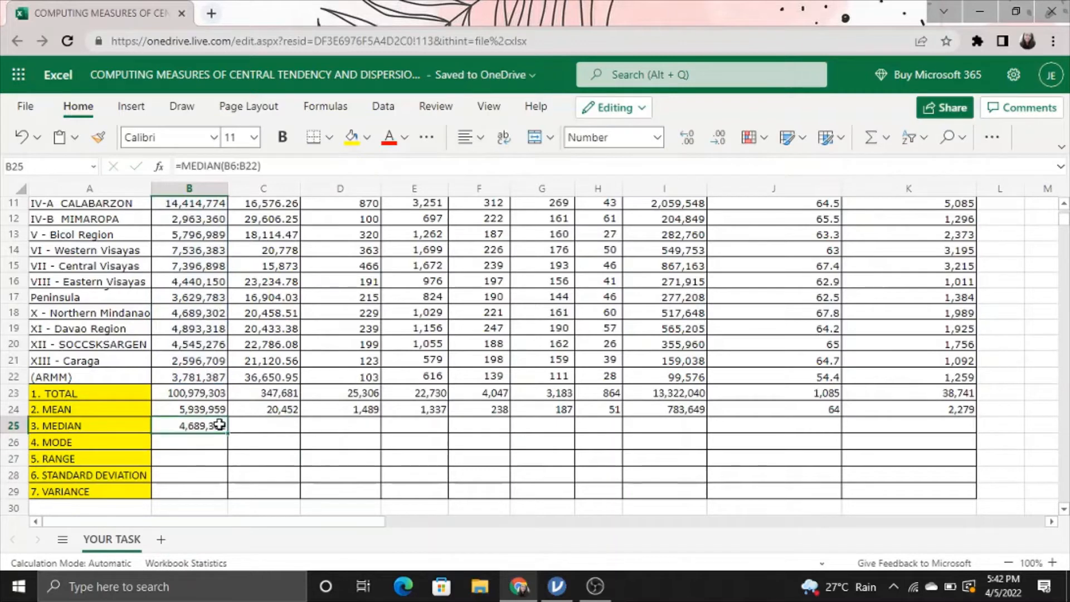
drag(227, 430, 887, 428)
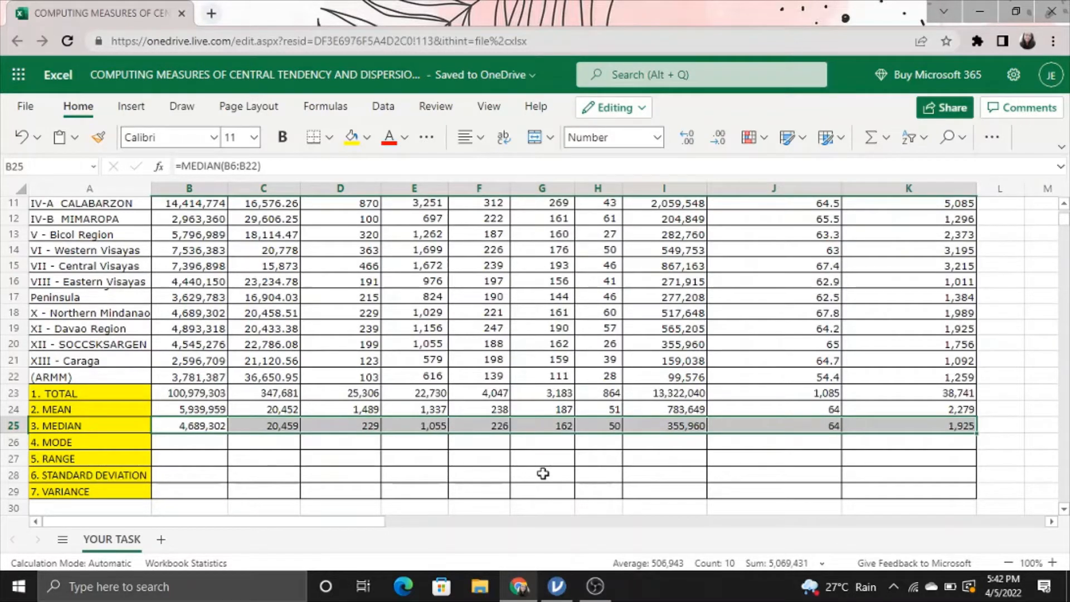
- Calculate the Population mode in B26 with the formula =MODE(B6:B22)
click(207, 444)
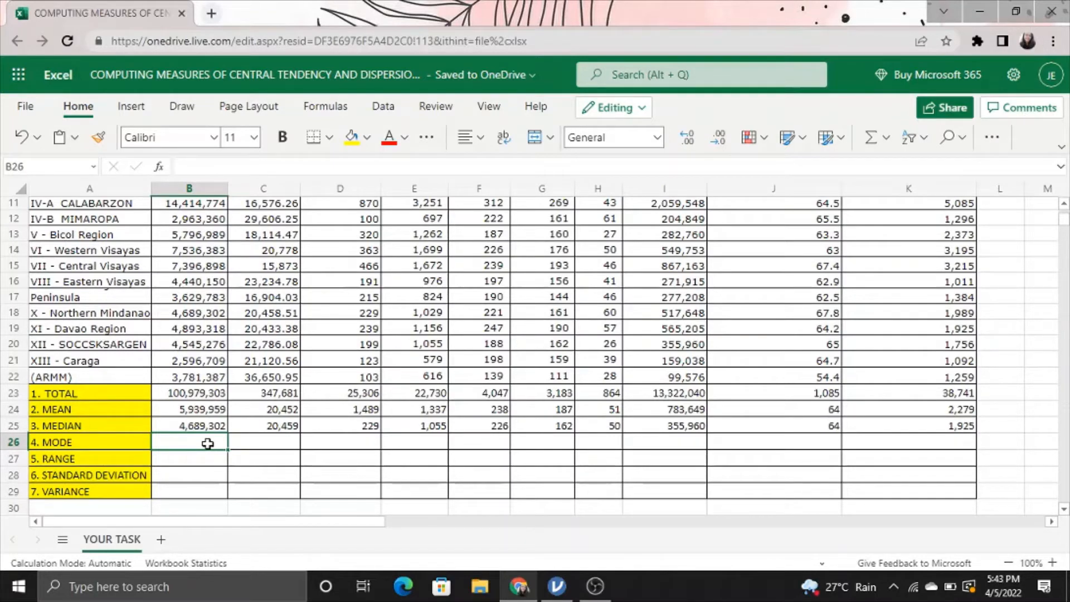
text(=)
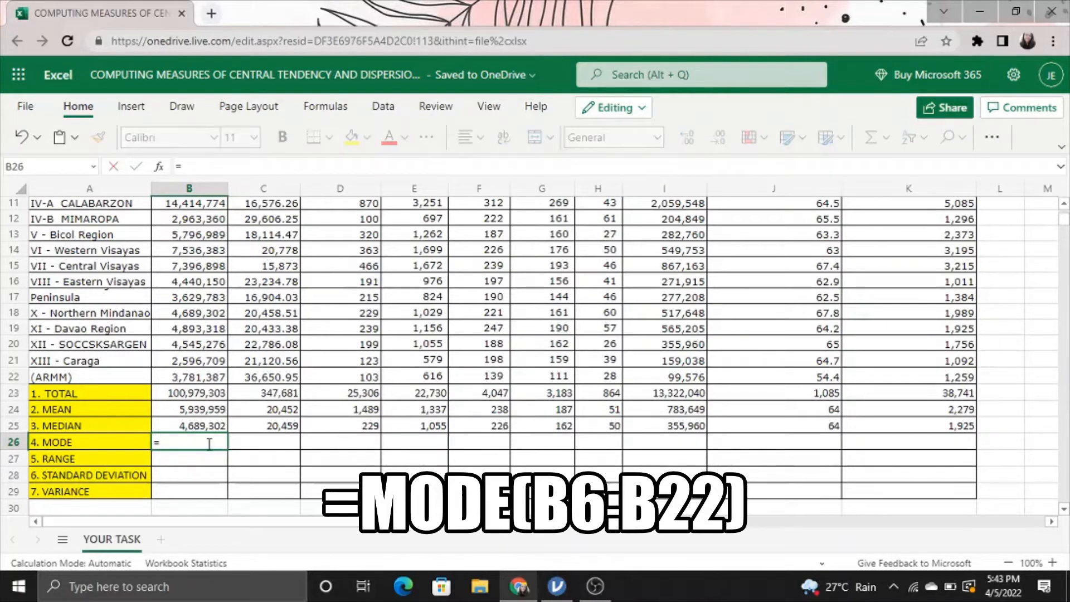
text(MODE)
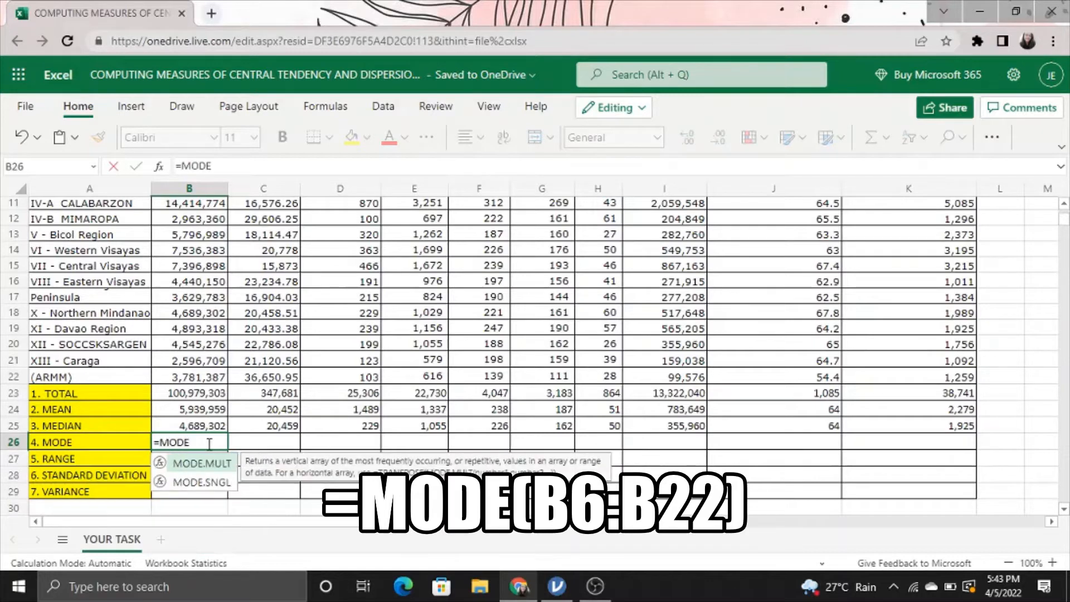
text(()
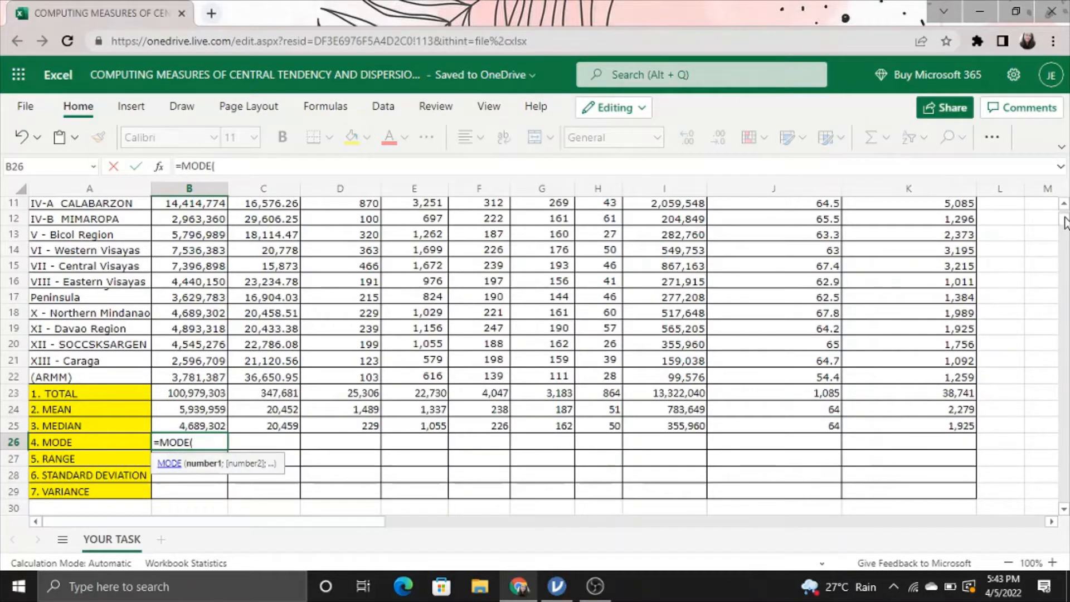
scroll(1065, 223, up, 4)
click(170, 287)
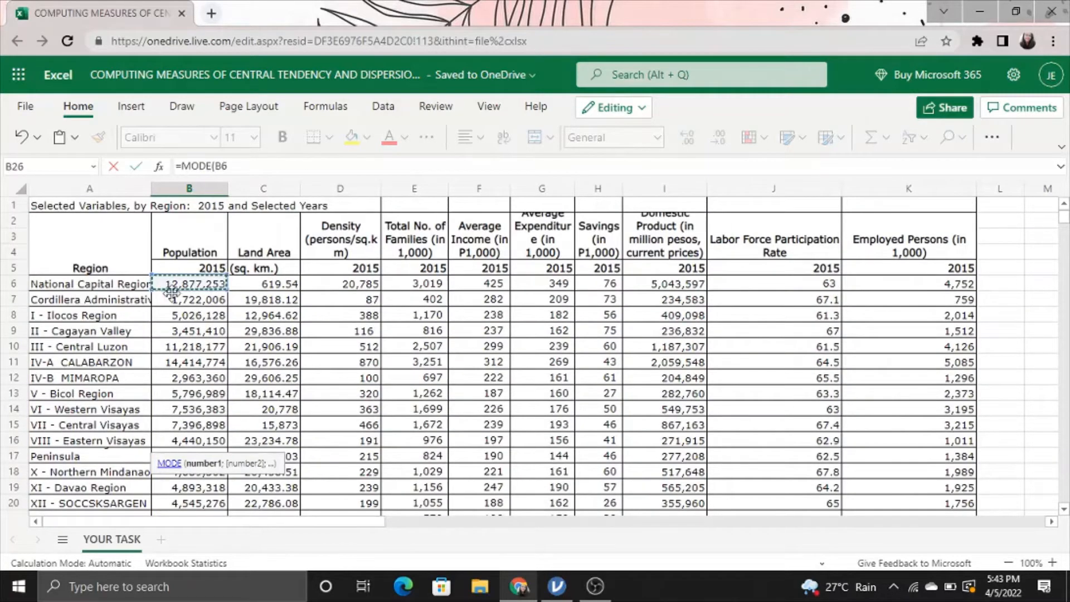
drag(171, 290, 204, 443)
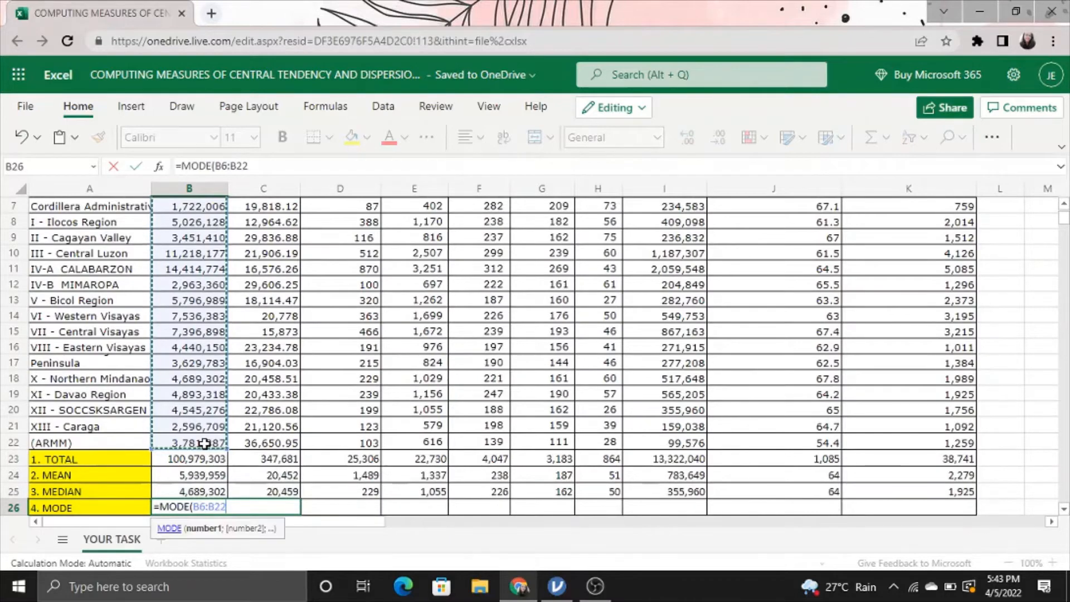
text())
key(Return)
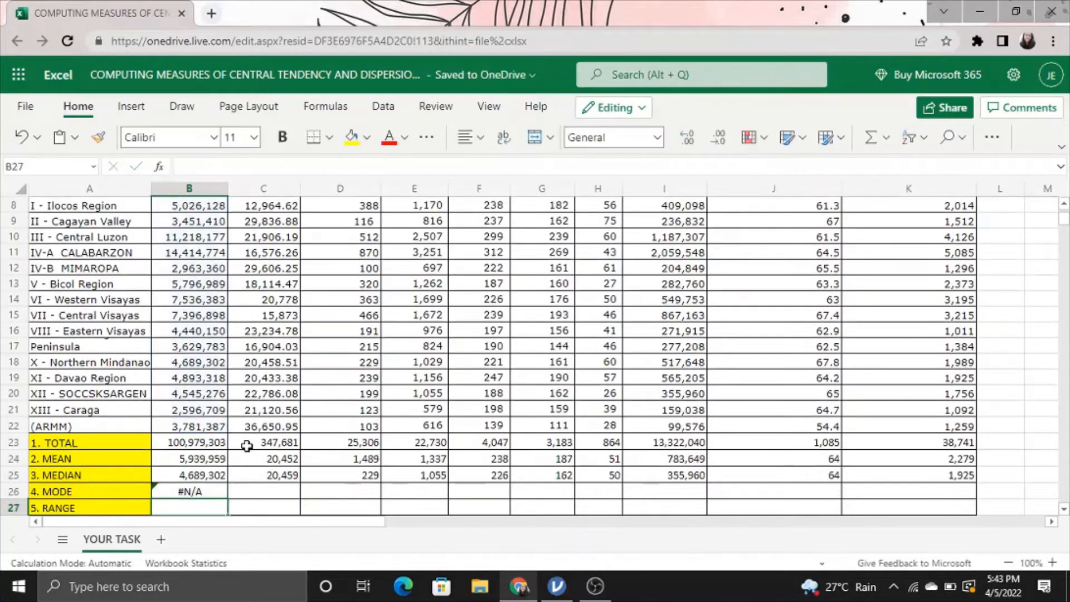
- Fill the mode formula from B26 across row 26 to column K and check the copied formula in G26
scroll(559, 352, down, 1)
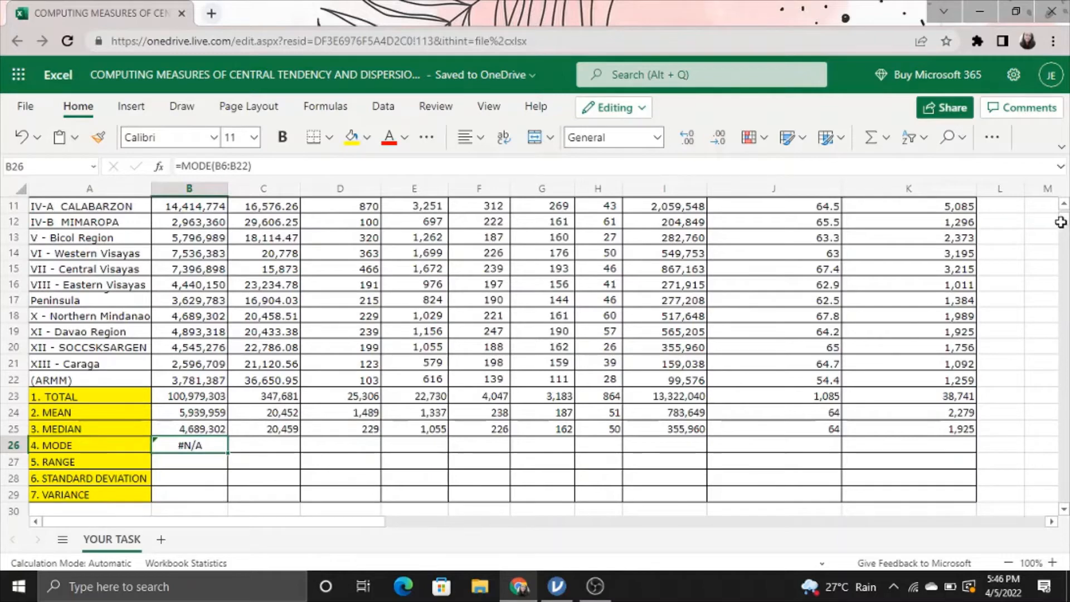
scroll(1066, 226, up, 4)
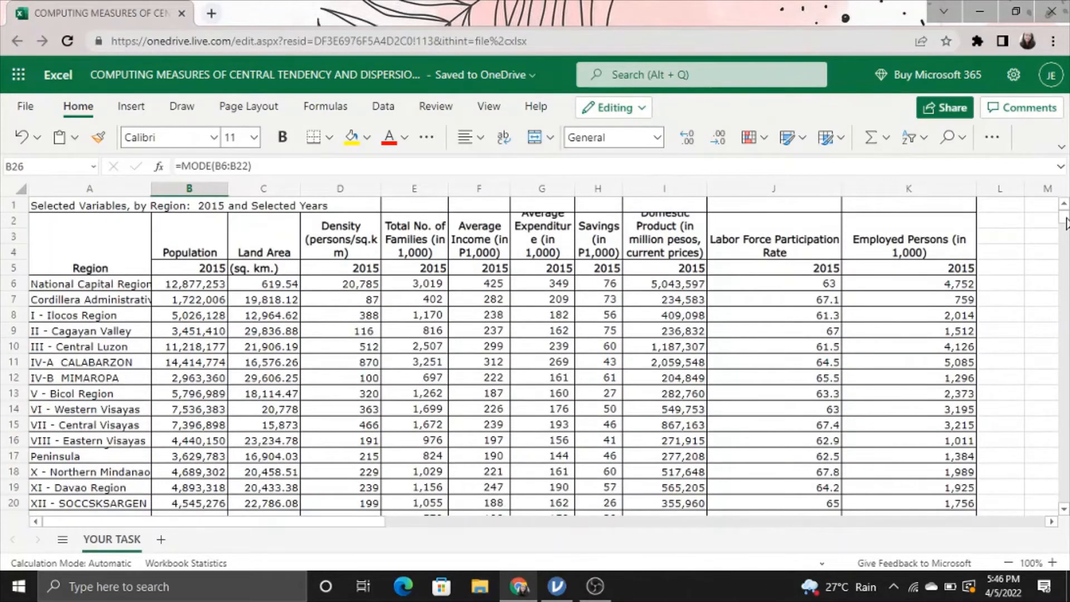
scroll(1066, 223, down, 3)
scroll(1066, 223, up, 3)
scroll(1067, 226, down, 6)
scroll(1067, 226, up, 6)
scroll(1067, 226, down, 3)
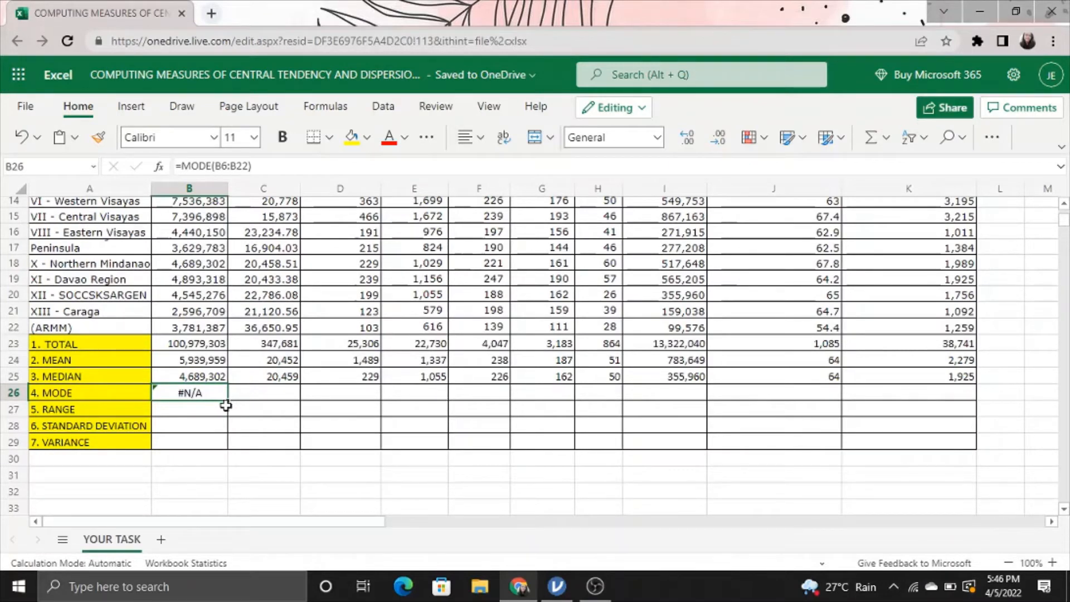
drag(228, 398, 857, 396)
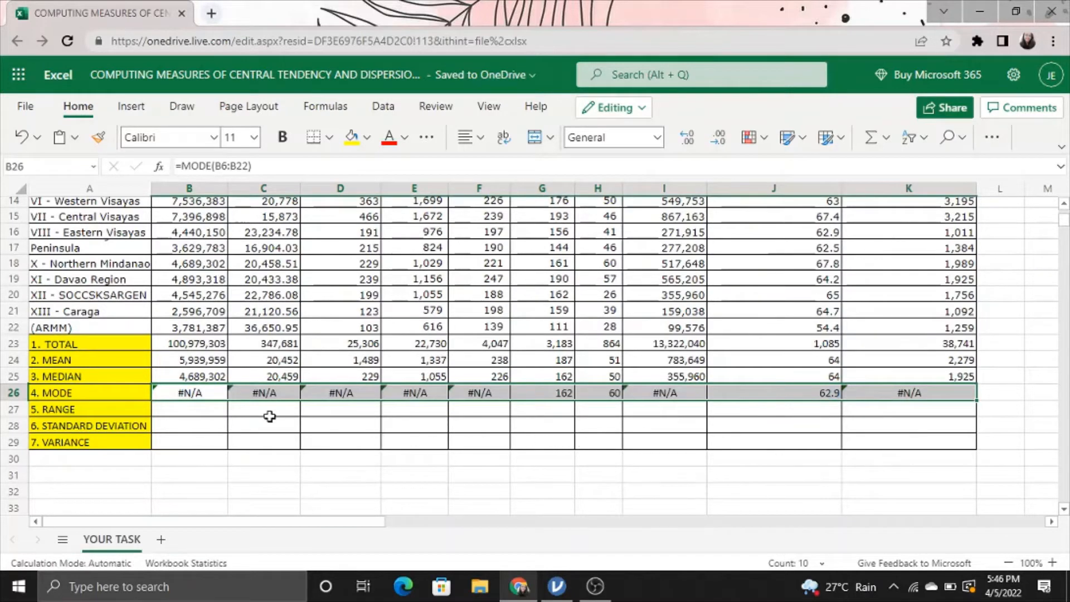
click(543, 394)
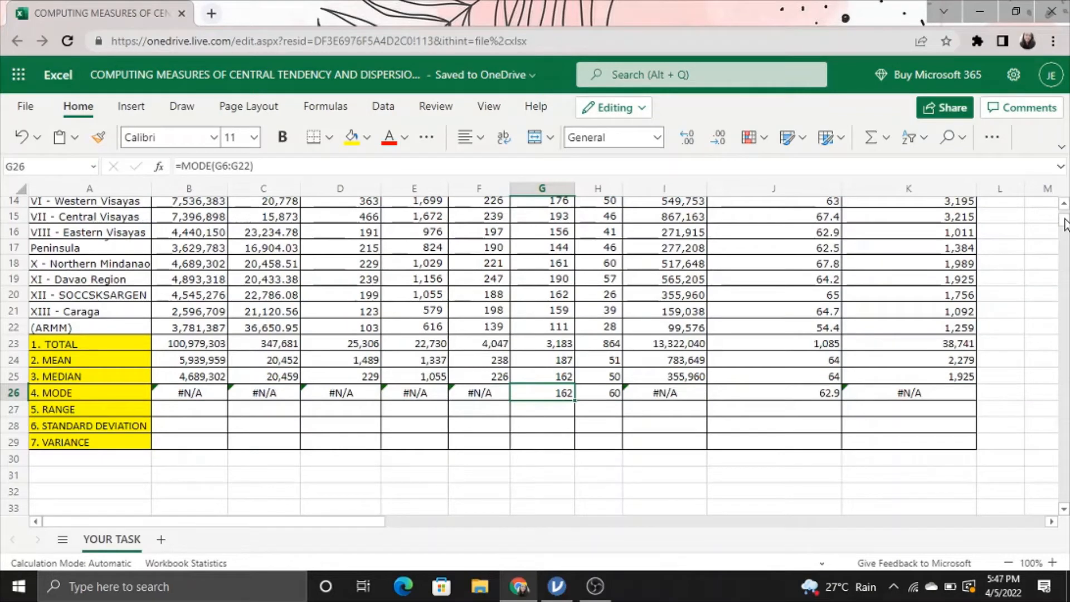
- Calculate the Population range in B27 with the formula =MAX(B6:B22)-MIN(B6:B22)
click(190, 412)
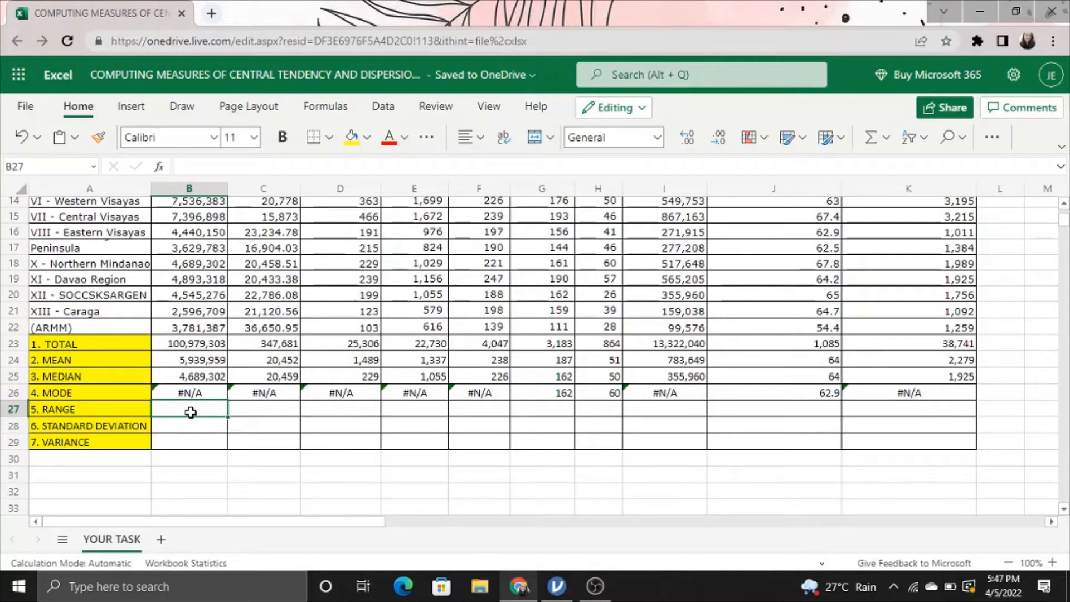
text(=)
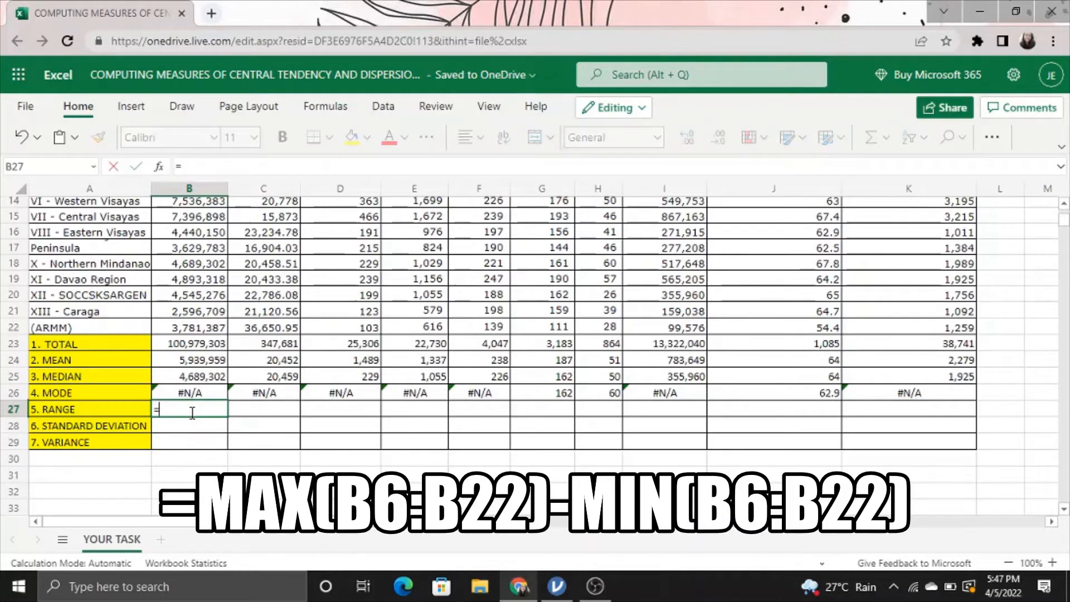
text(MAX)
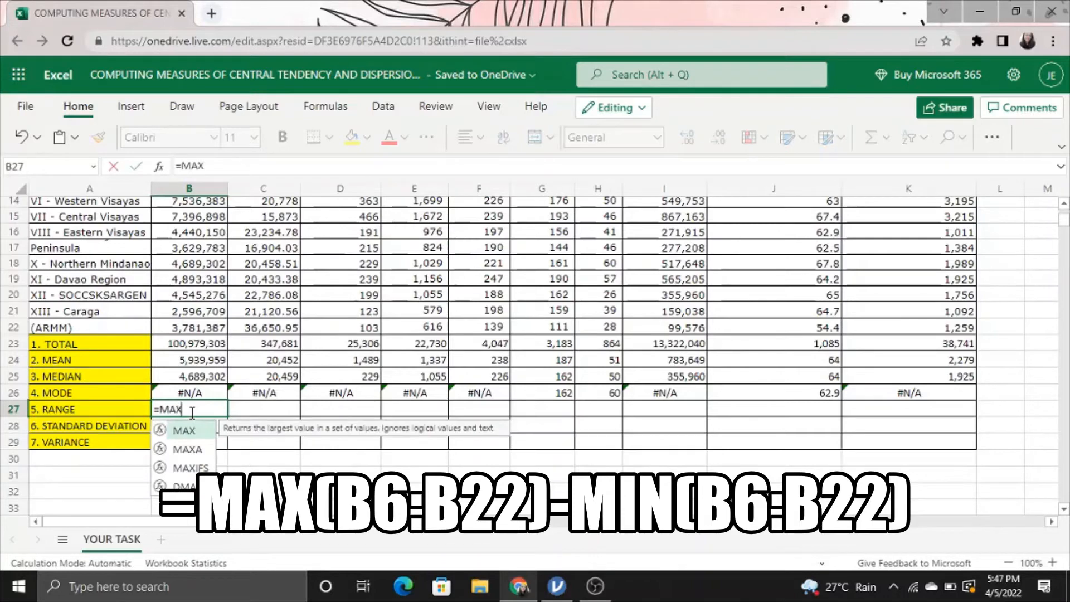
text(()
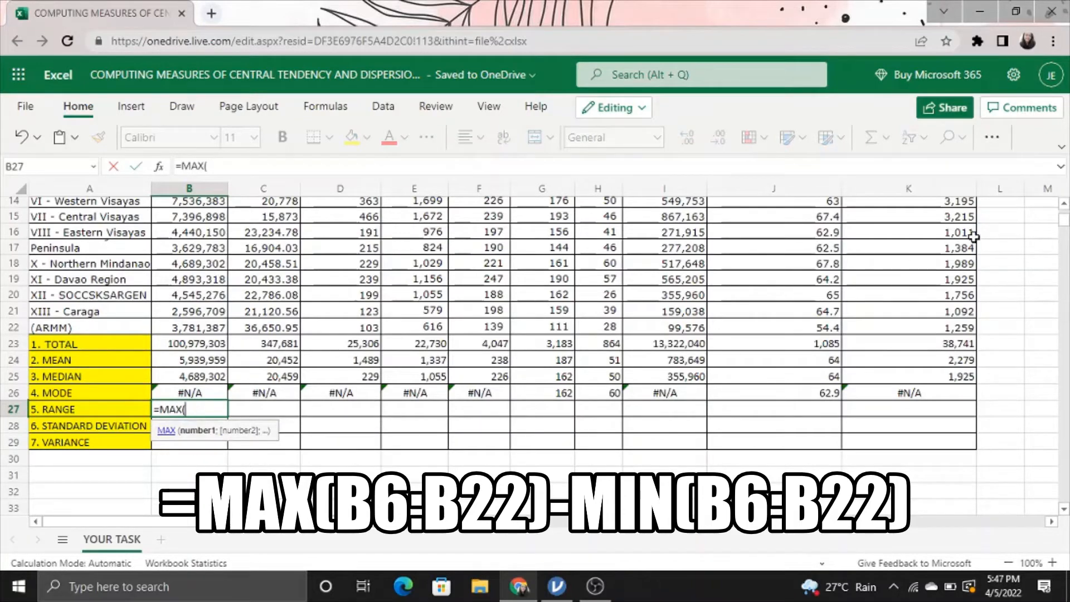
scroll(1068, 218, up, 5)
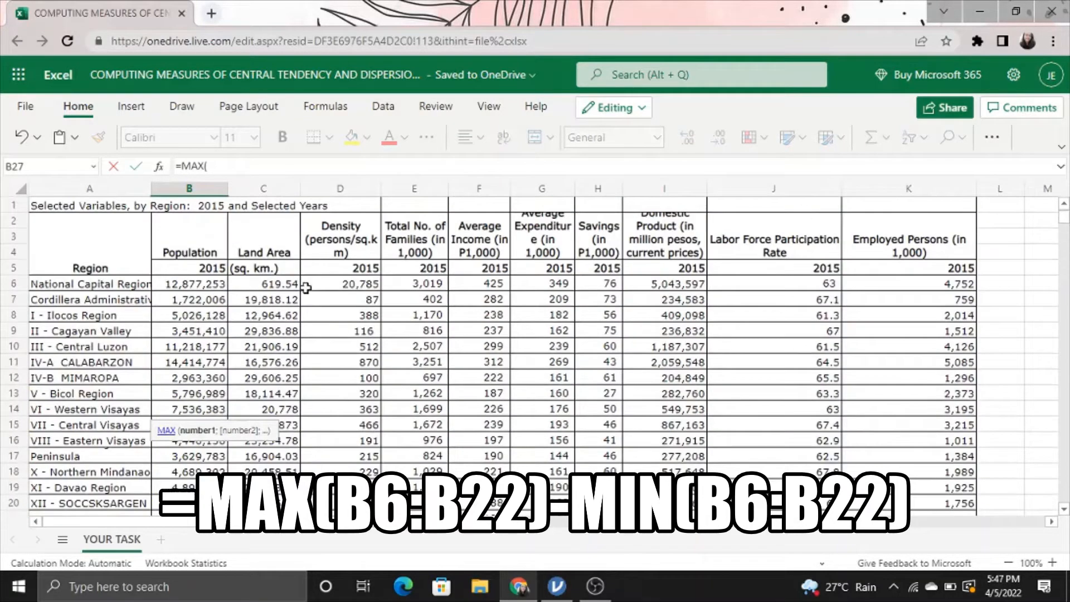
drag(187, 283, 207, 399)
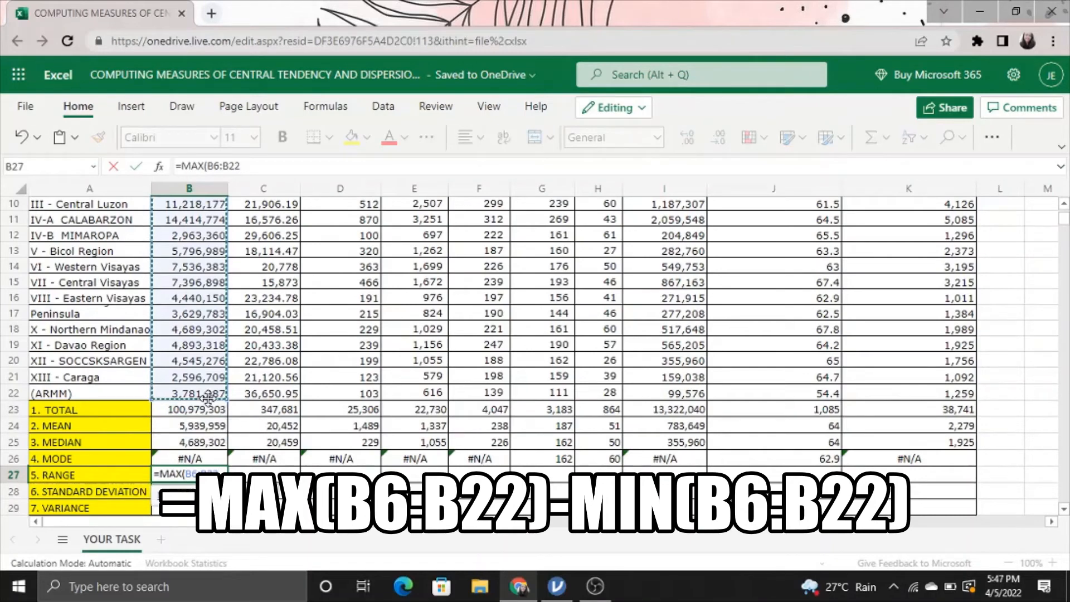
text())
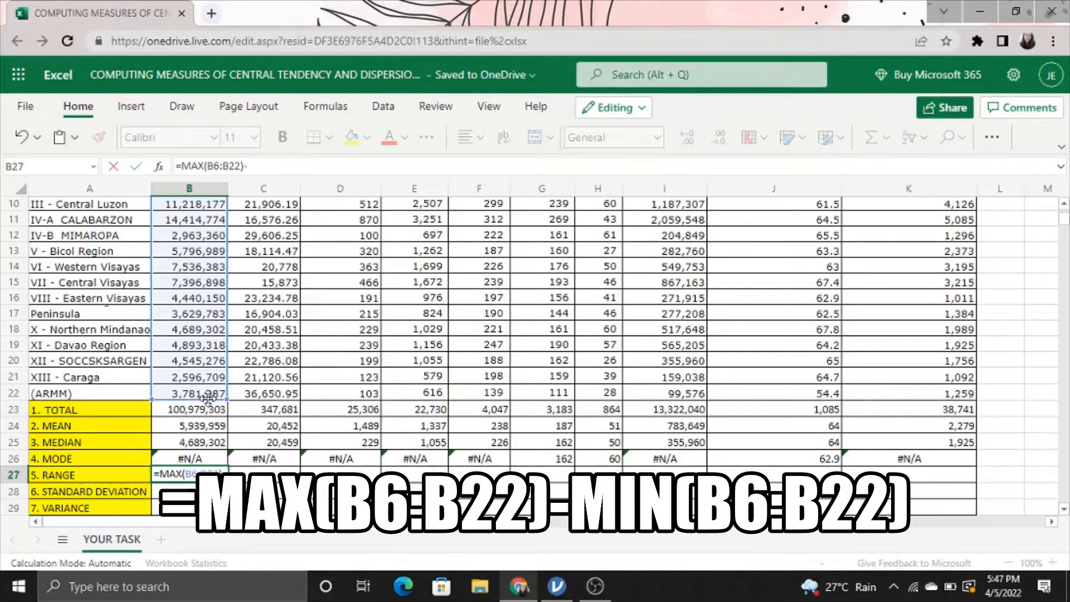
text(-MIN)
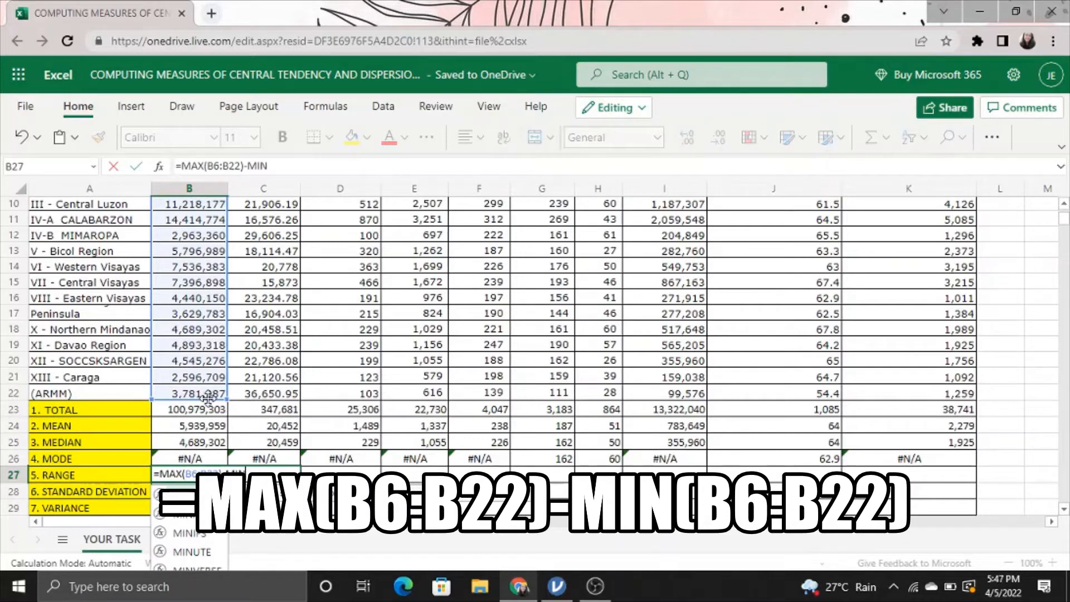
text(()
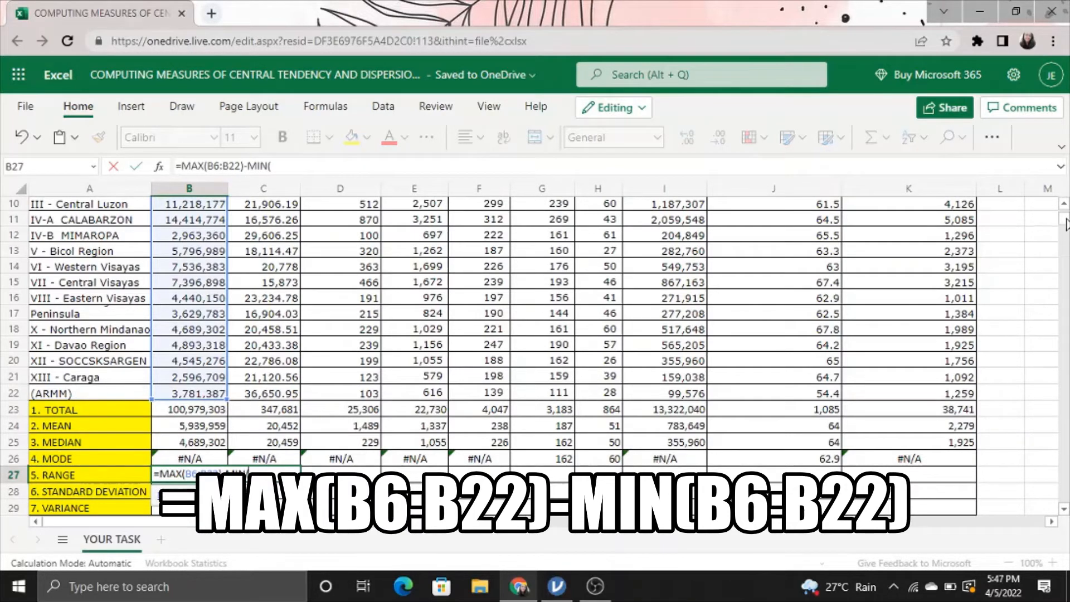
drag(1066, 219, 1067, 209)
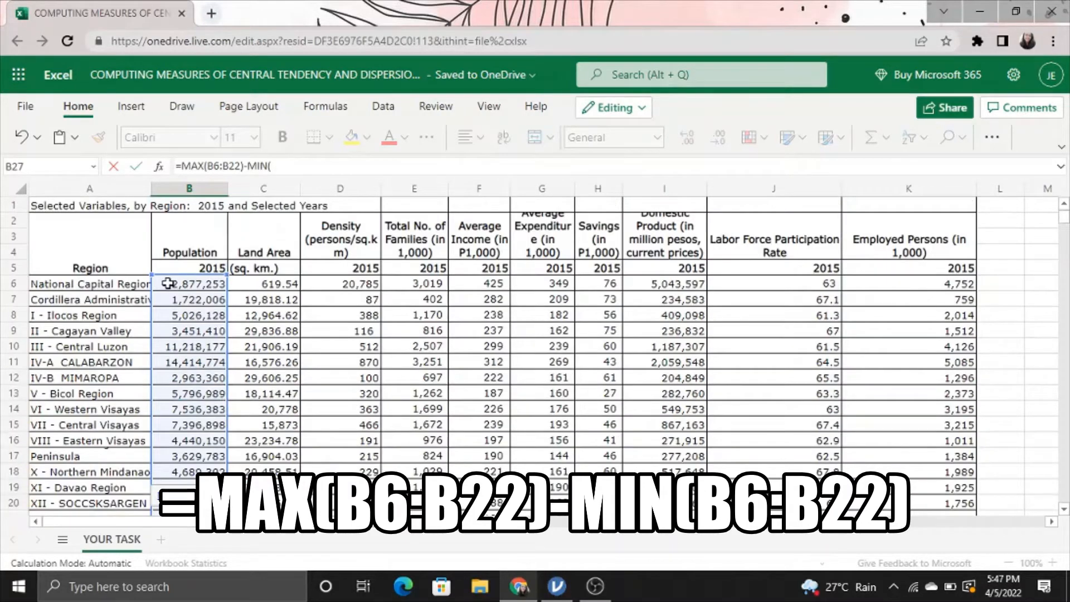
drag(168, 284, 214, 365)
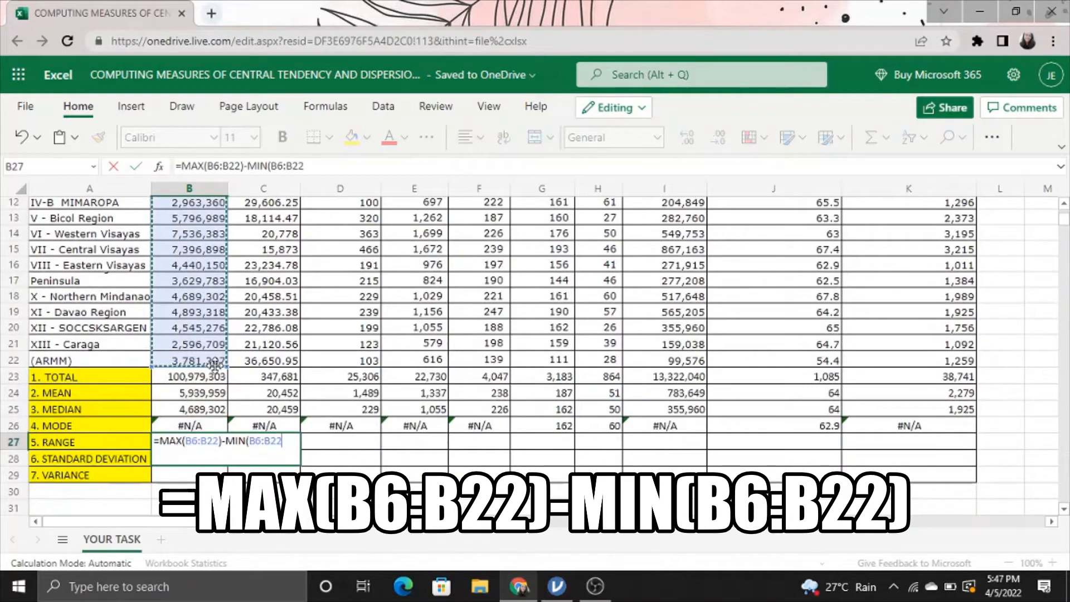
text())
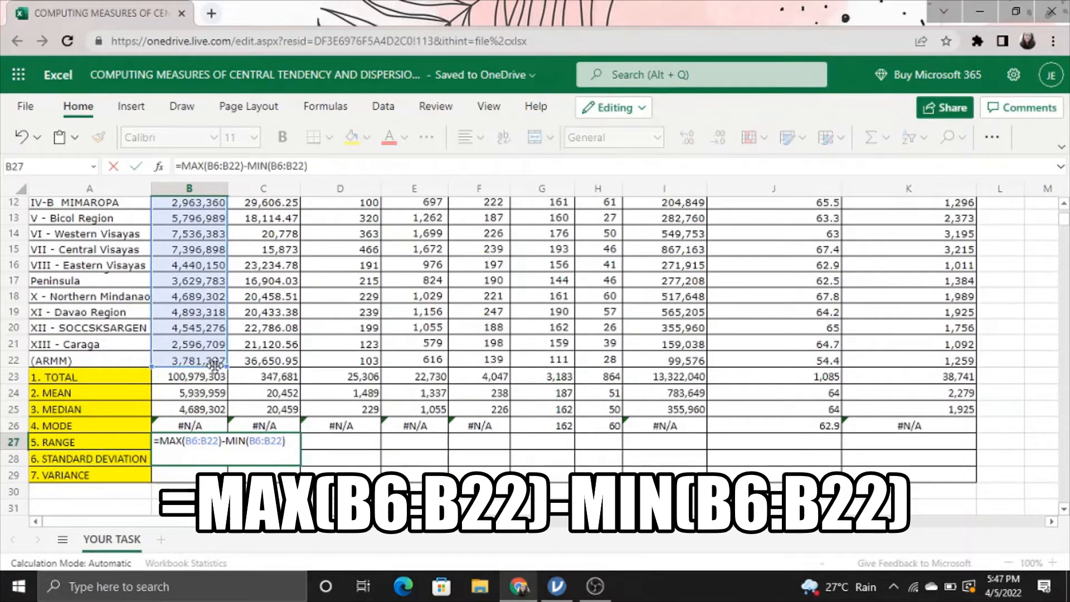
key(Return)
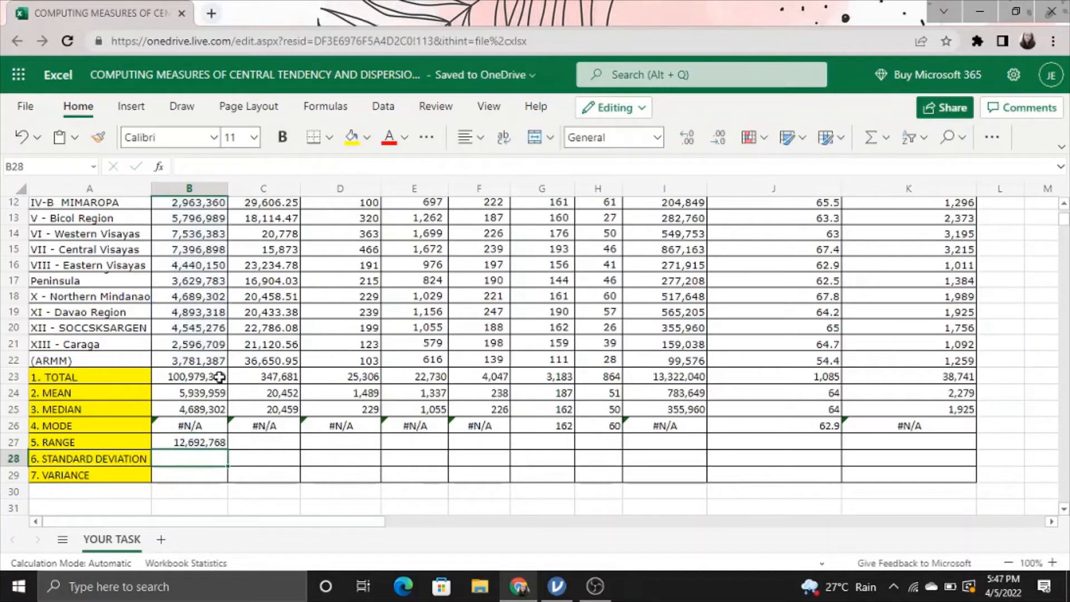
- Fill the range formula from B27 across row 27 to column K
click(211, 441)
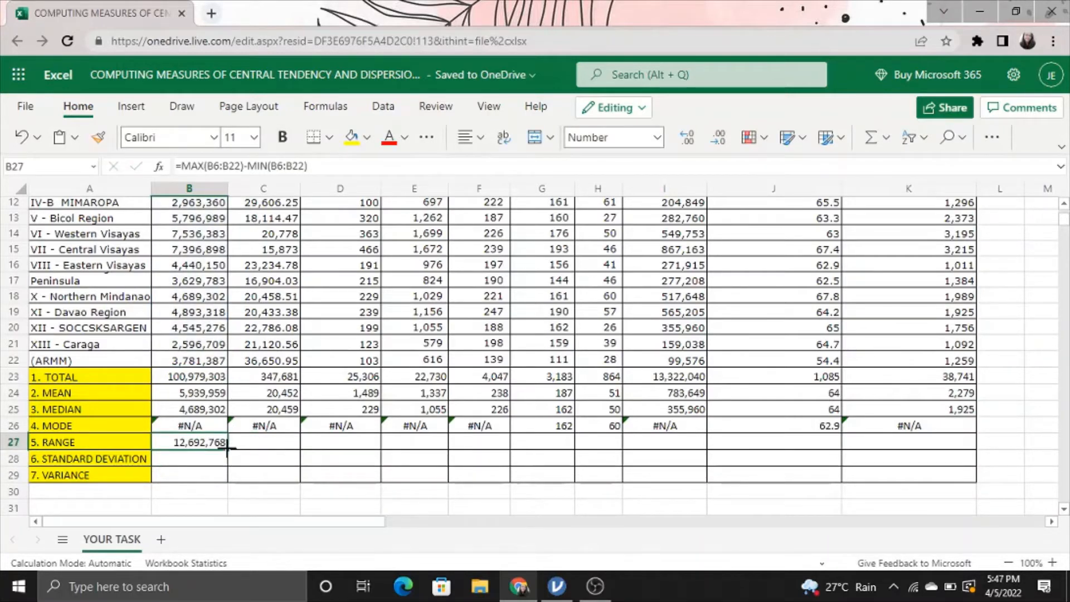
drag(227, 446, 928, 443)
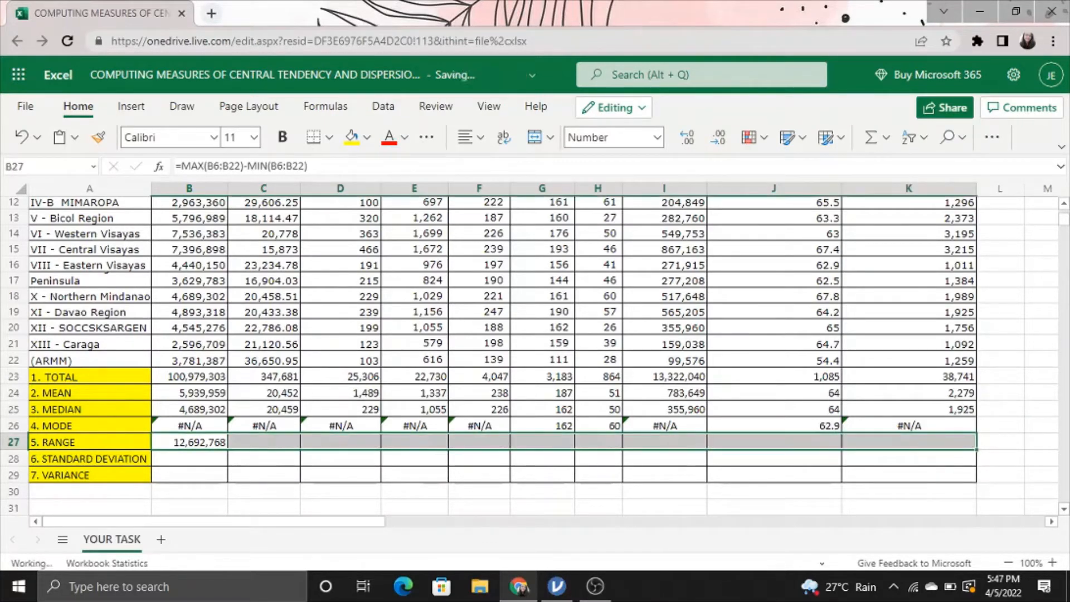
- Calculate the Population standard deviation in B28 with the formula =STDEV.P(B6:B22)
click(195, 460)
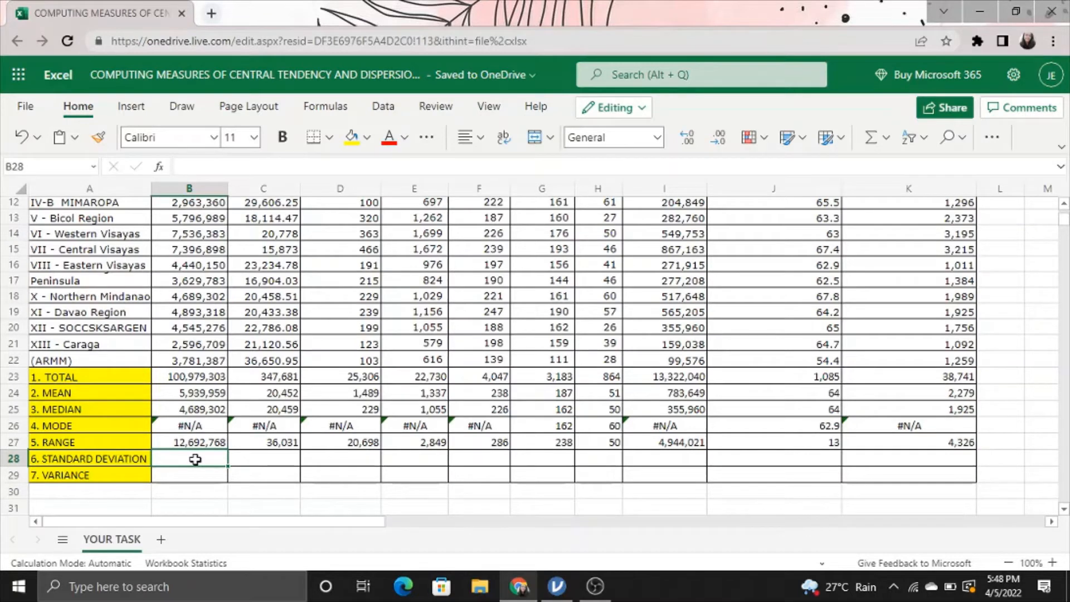
text(=)
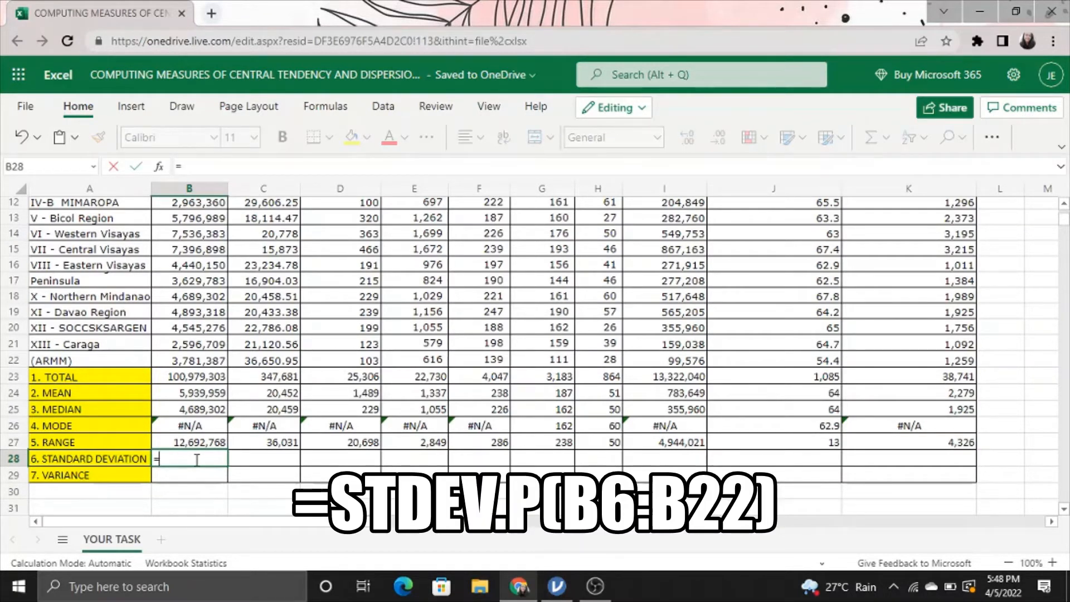
text(ST)
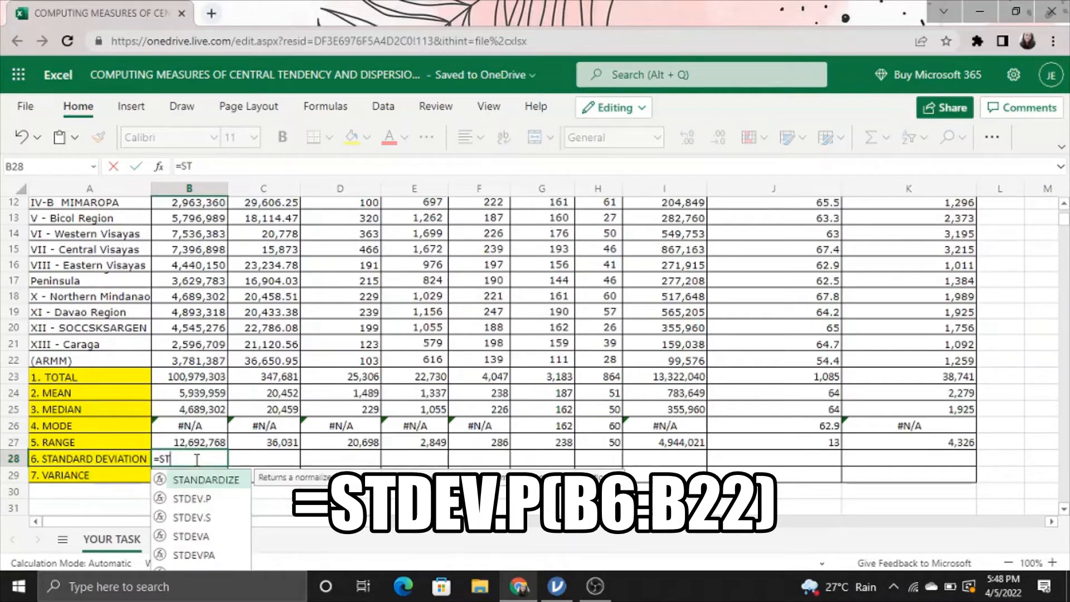
text(DEV)
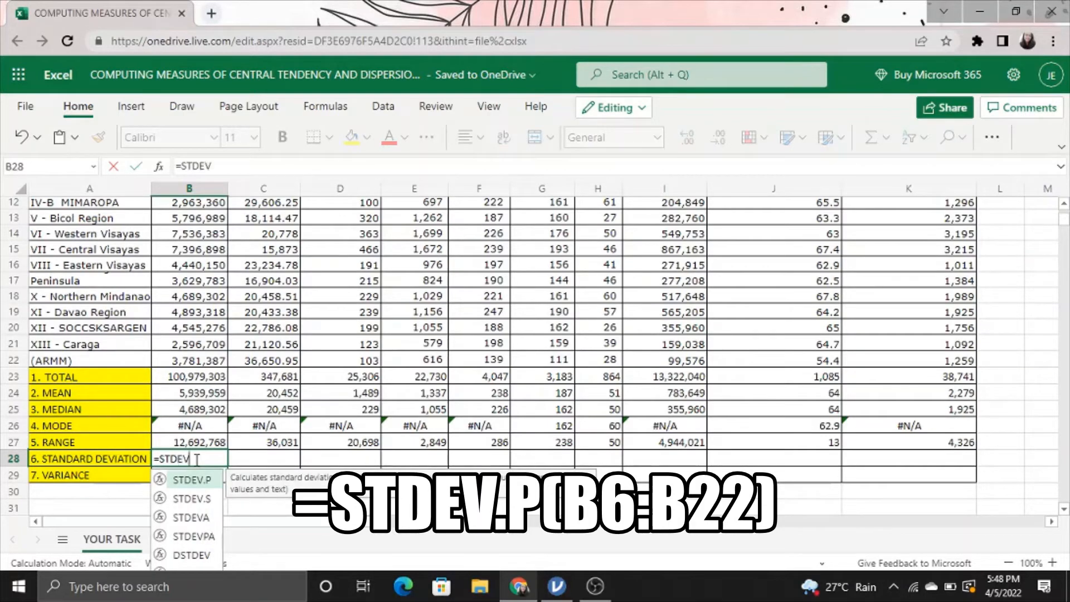
text(.P)
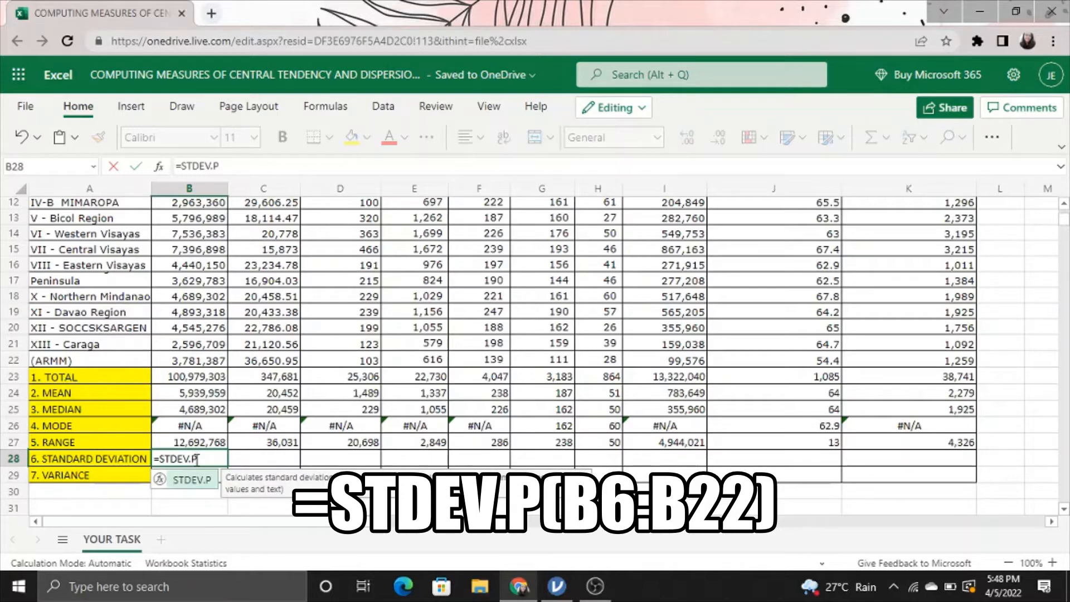
text(()
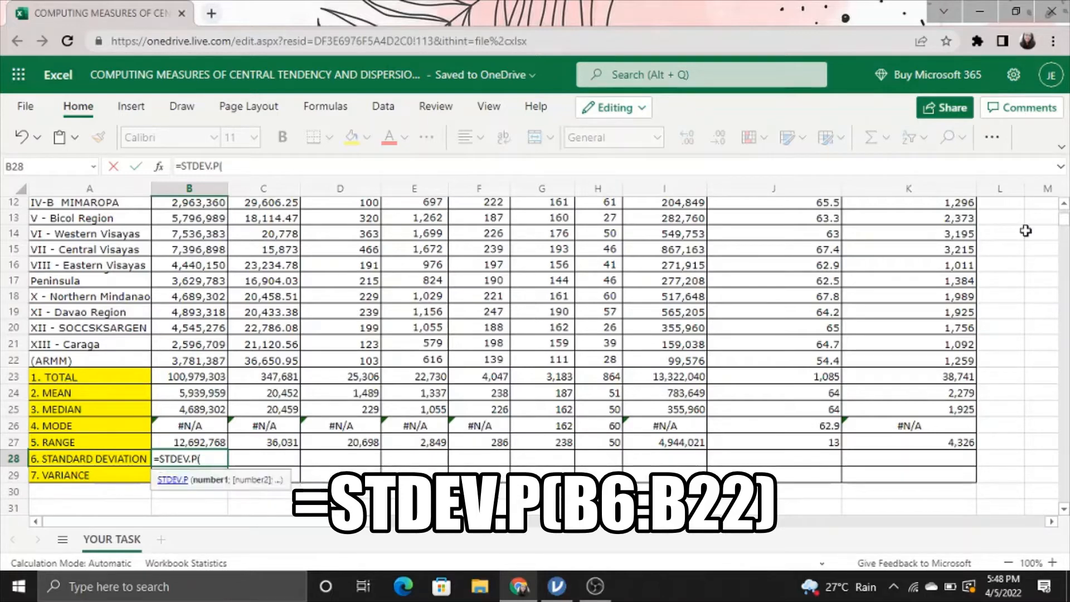
scroll(1067, 214, up, 4)
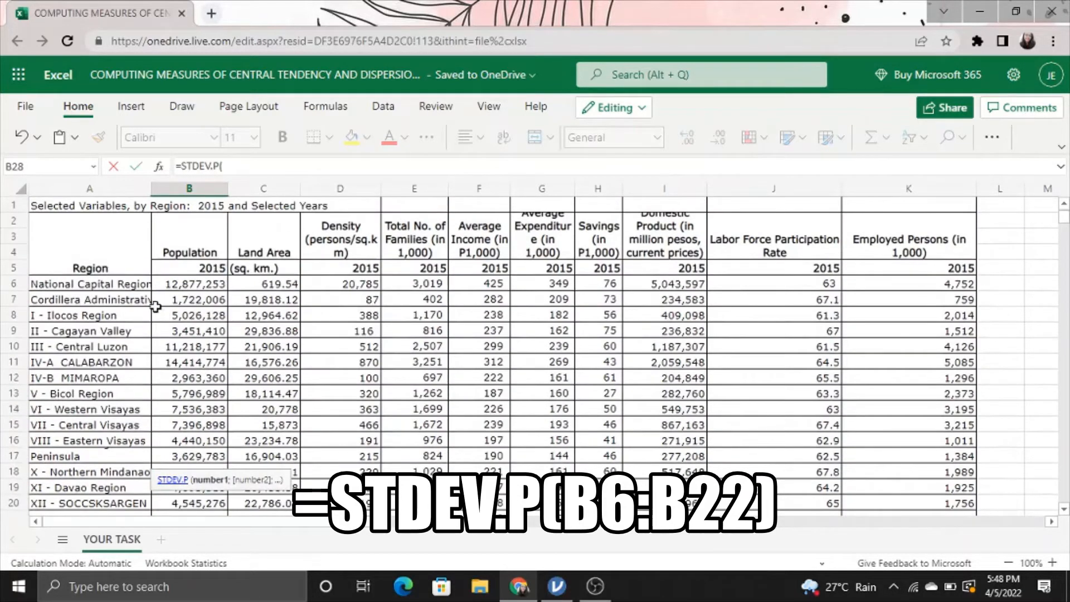
drag(160, 285, 210, 371)
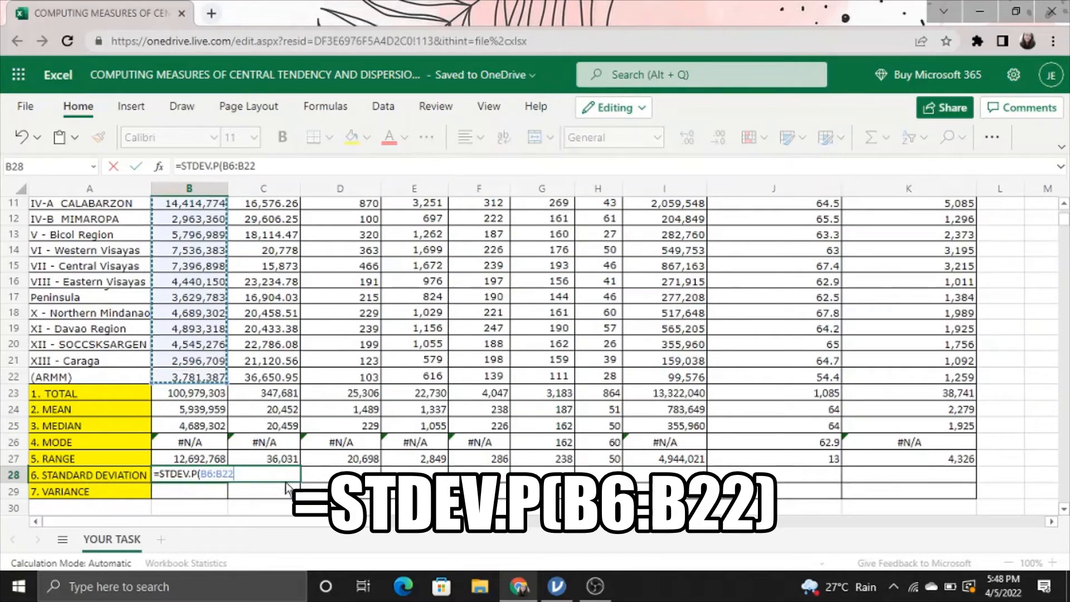
text())
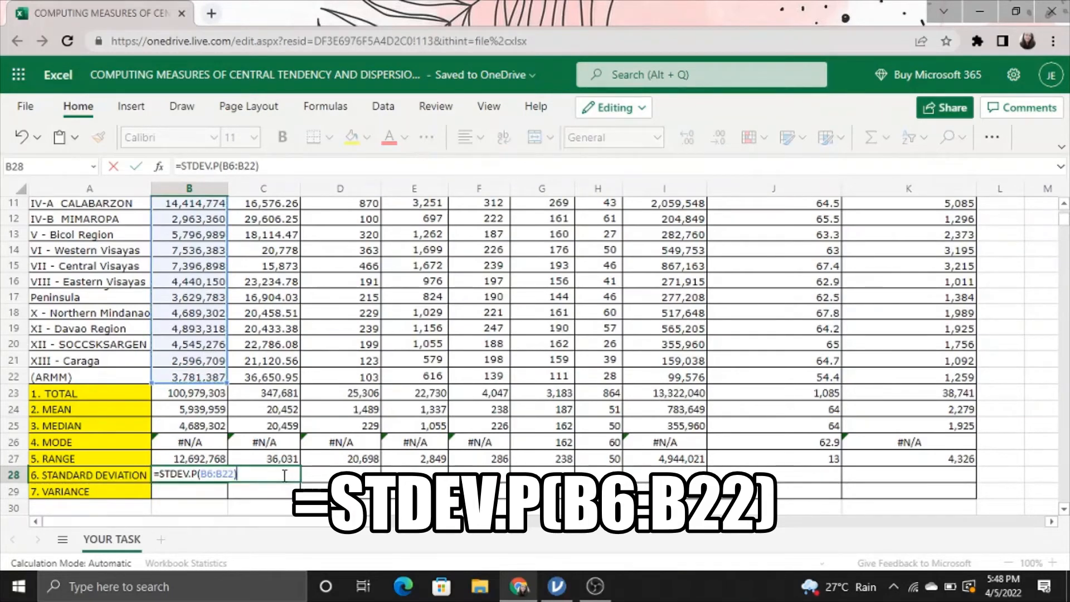
key(Return)
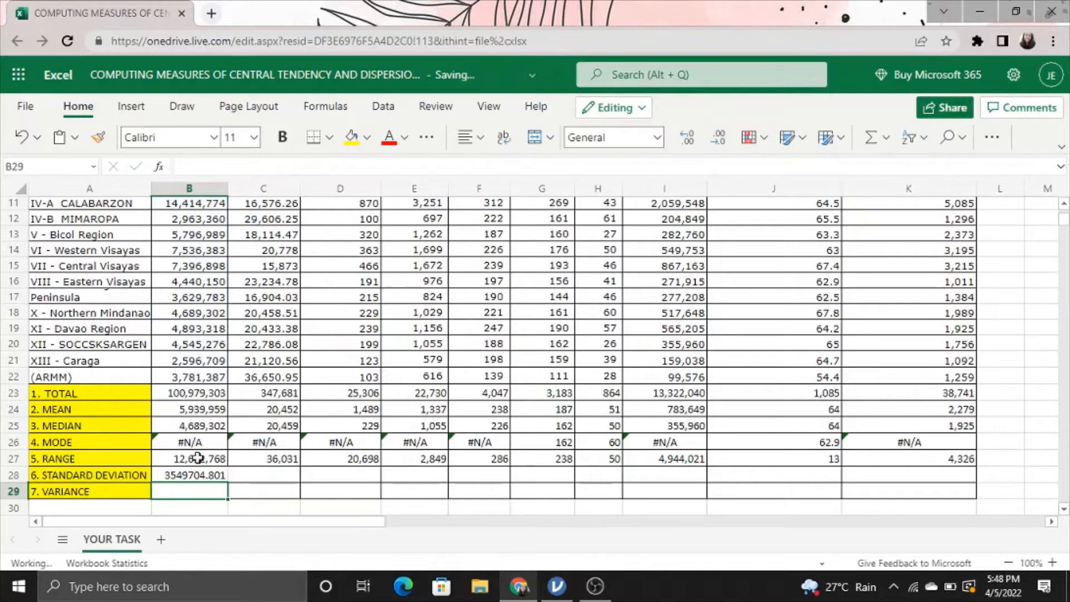
- Fill the standard deviation formula from B28 across row 28 to column K
click(198, 475)
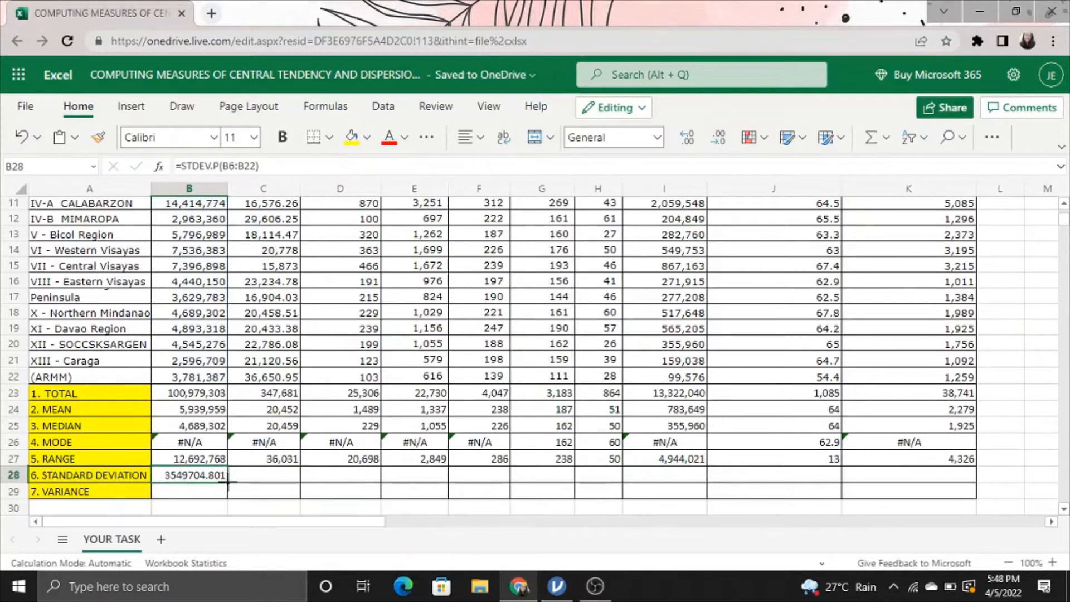
drag(227, 483, 889, 480)
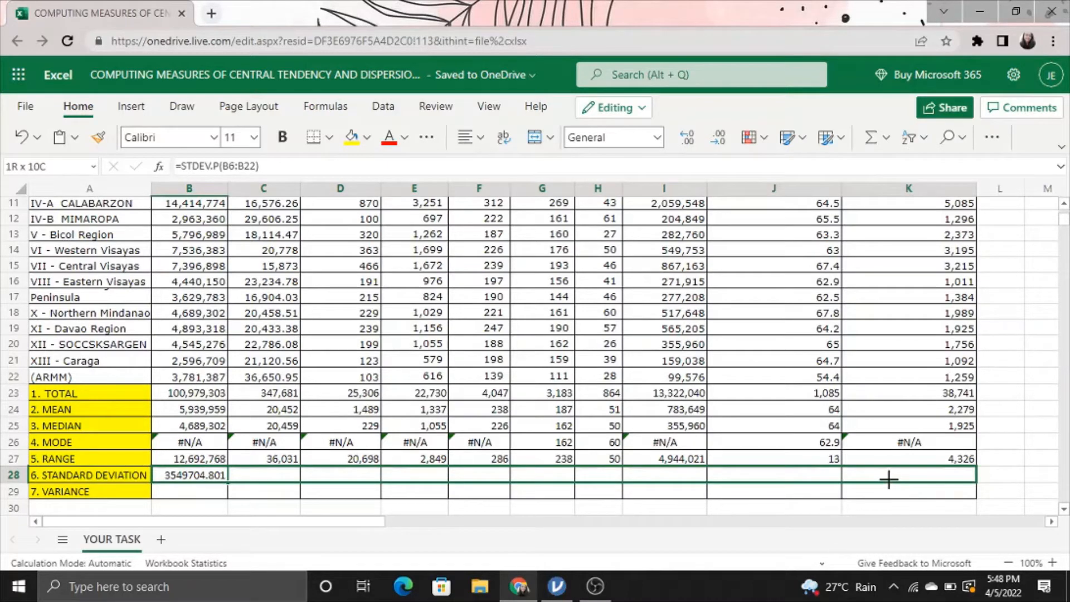
drag(889, 479, 890, 483)
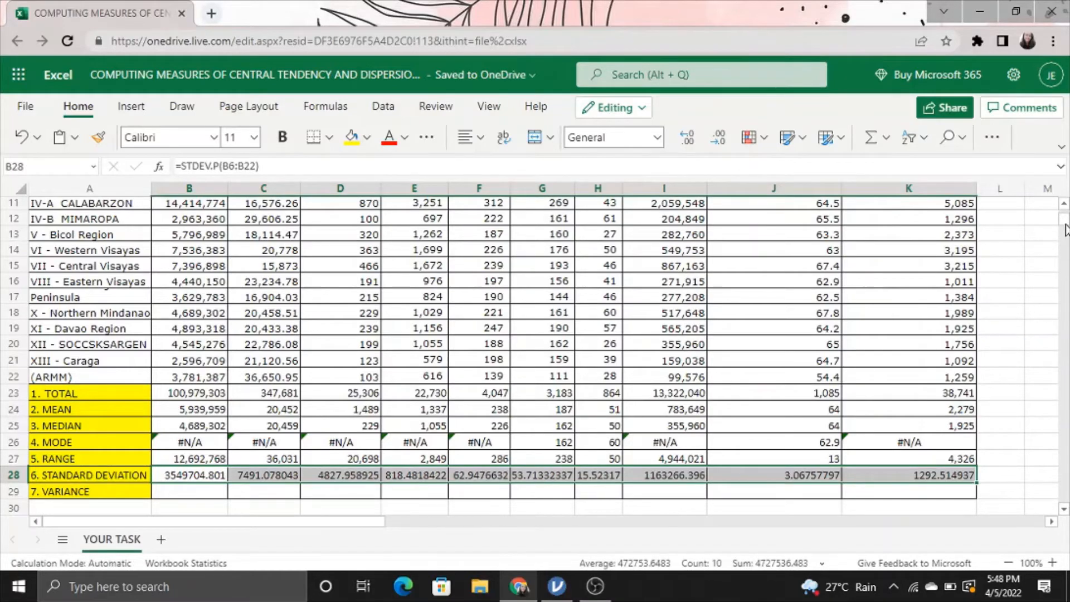
- Calculate the Population variance in B29 with the formula =VAR.P(B6:B22)
scroll(1066, 228, down, 4)
scroll(1066, 229, up, 8)
scroll(1066, 228, down, 5)
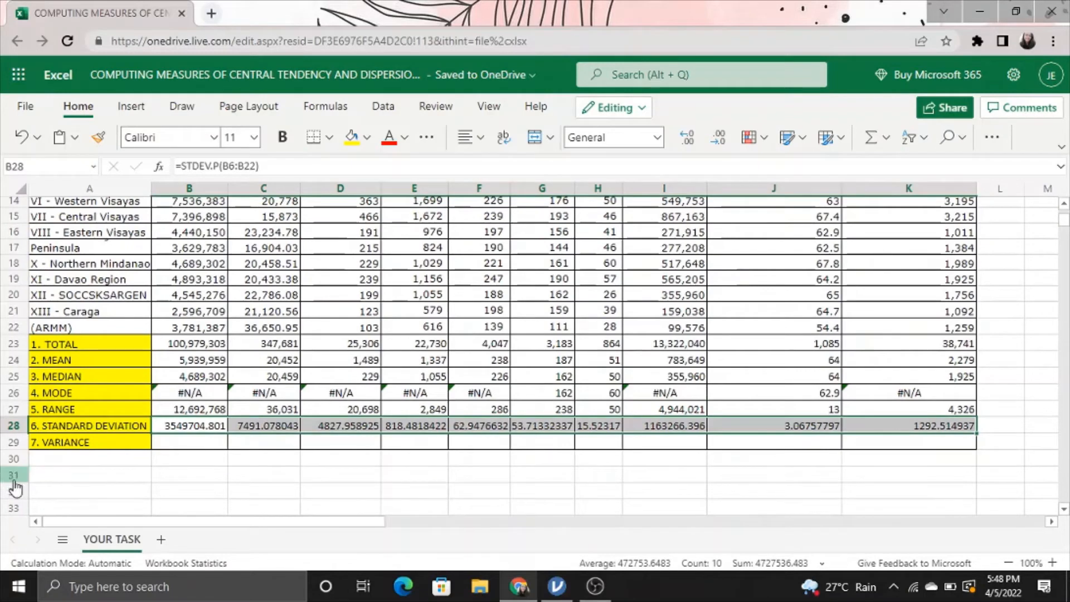
click(105, 442)
click(161, 441)
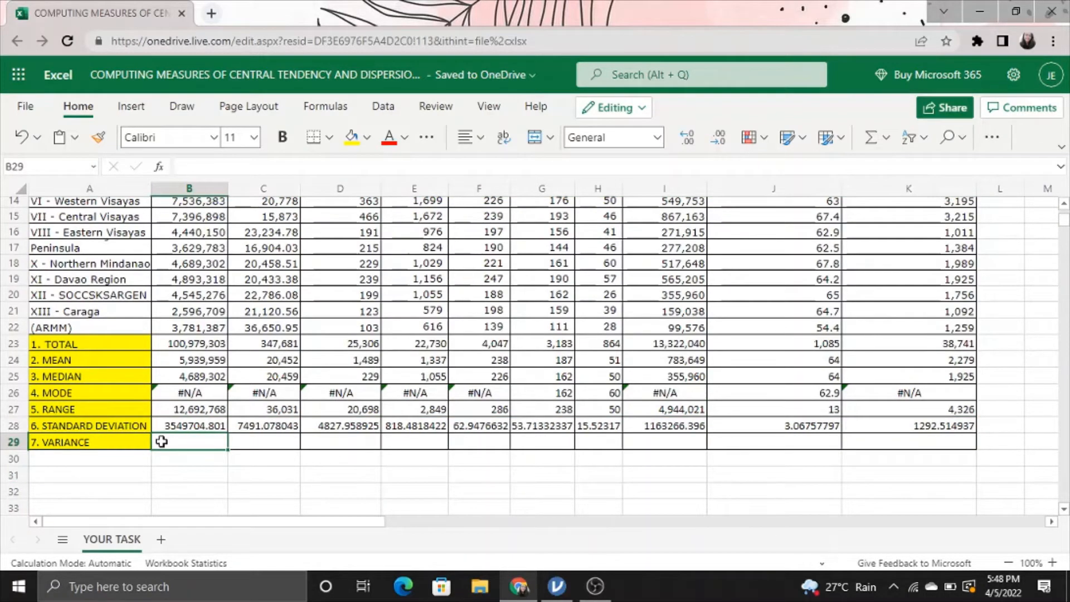
text(=)
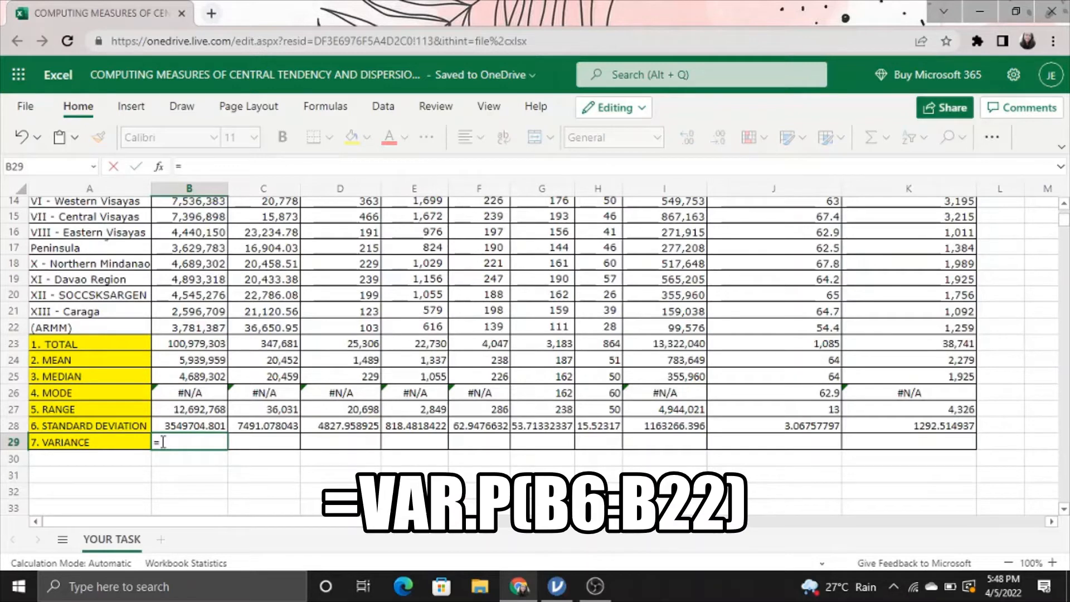
text(VAR)
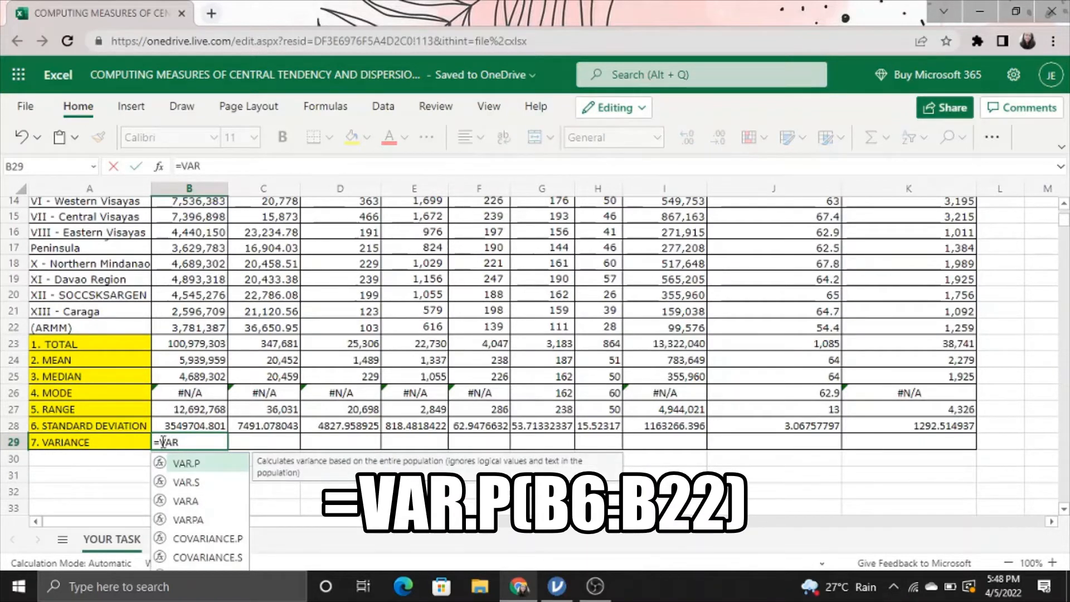
text(.P)
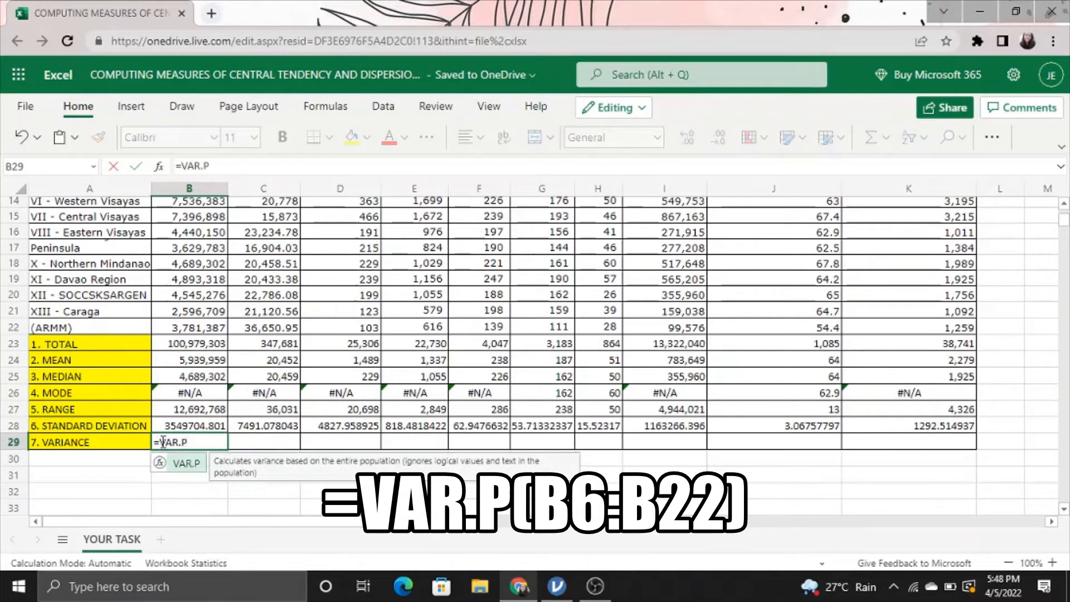
text(()
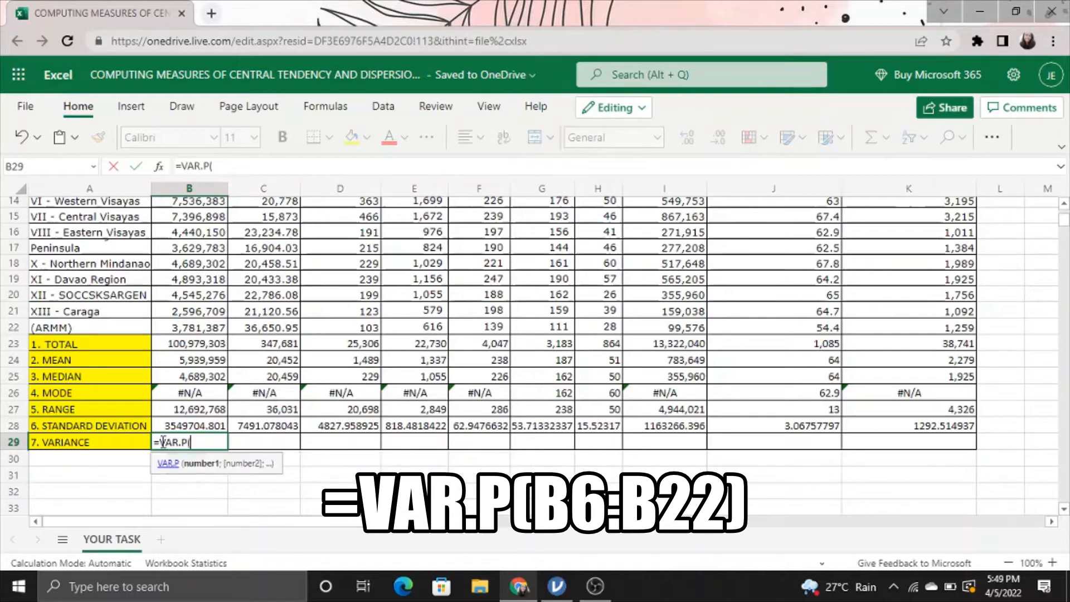
click(203, 327)
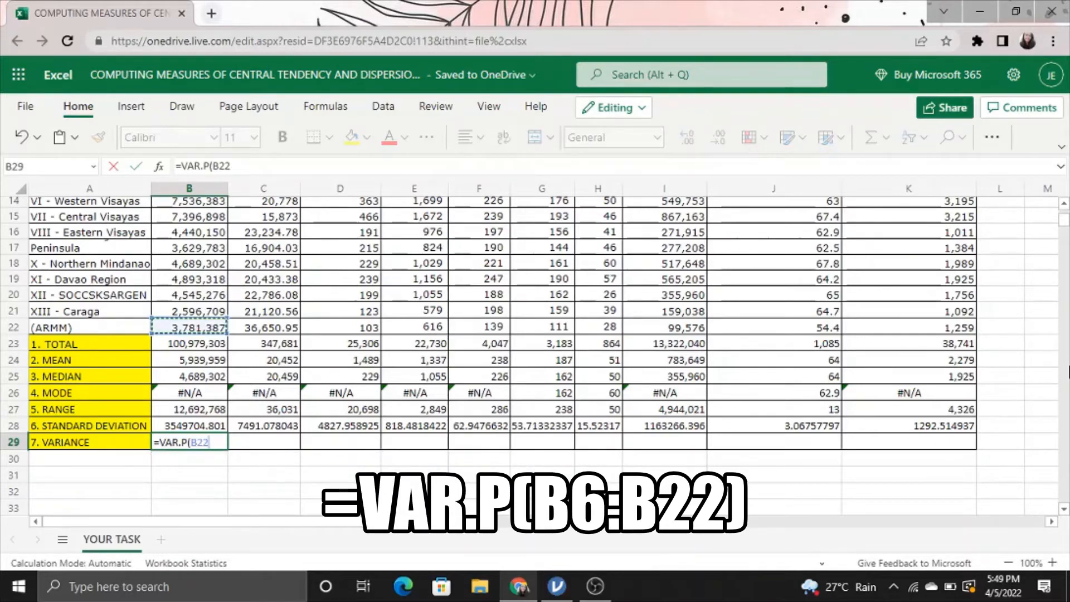
scroll(398, 280, up, 4)
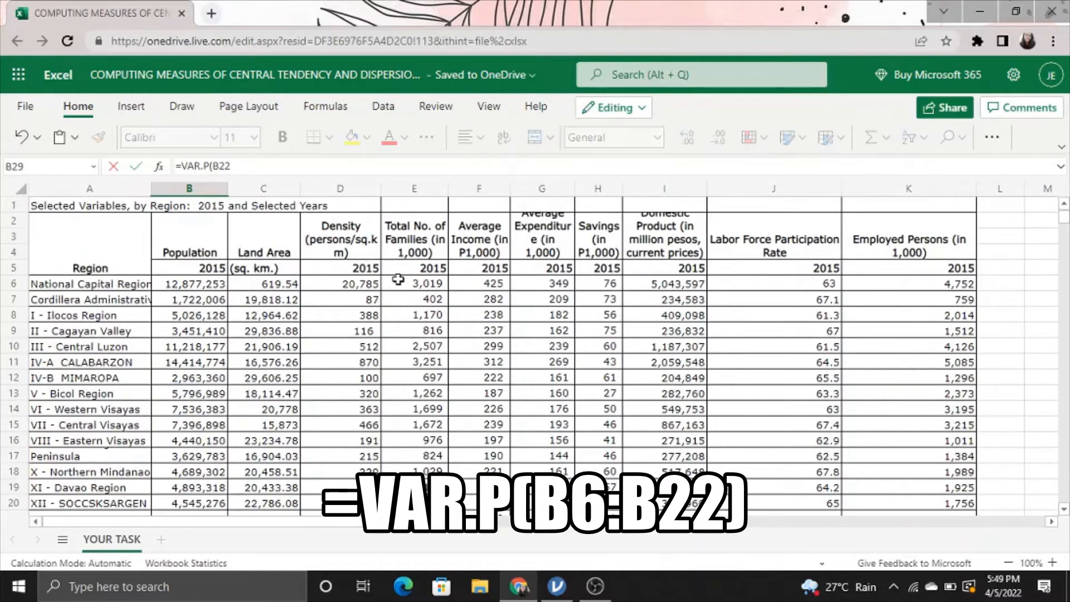
drag(176, 284, 204, 438)
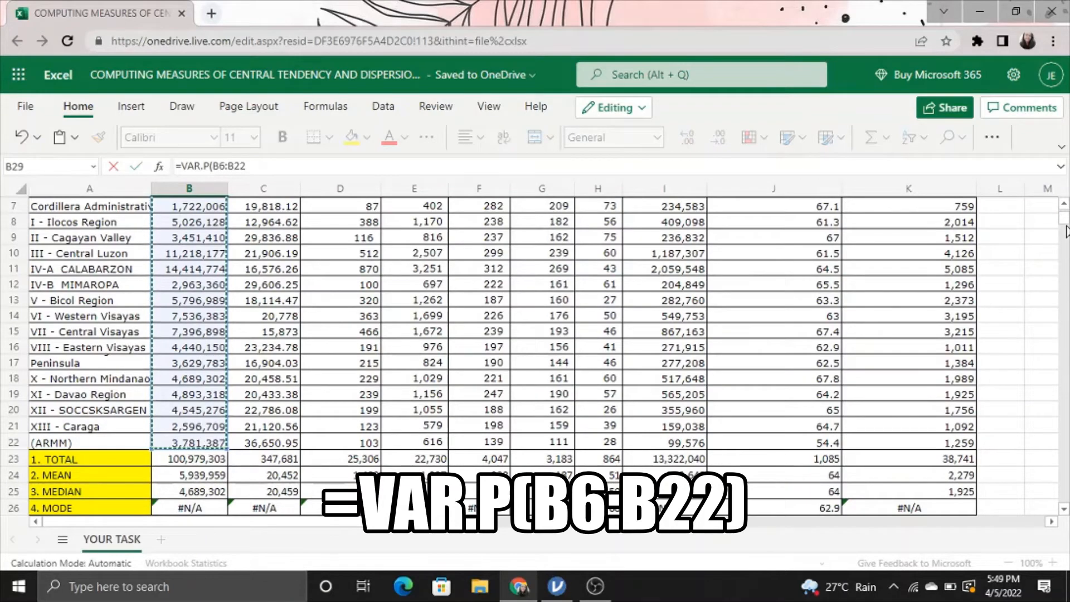
scroll(1066, 232, down, 5)
scroll(1066, 219, up, 1)
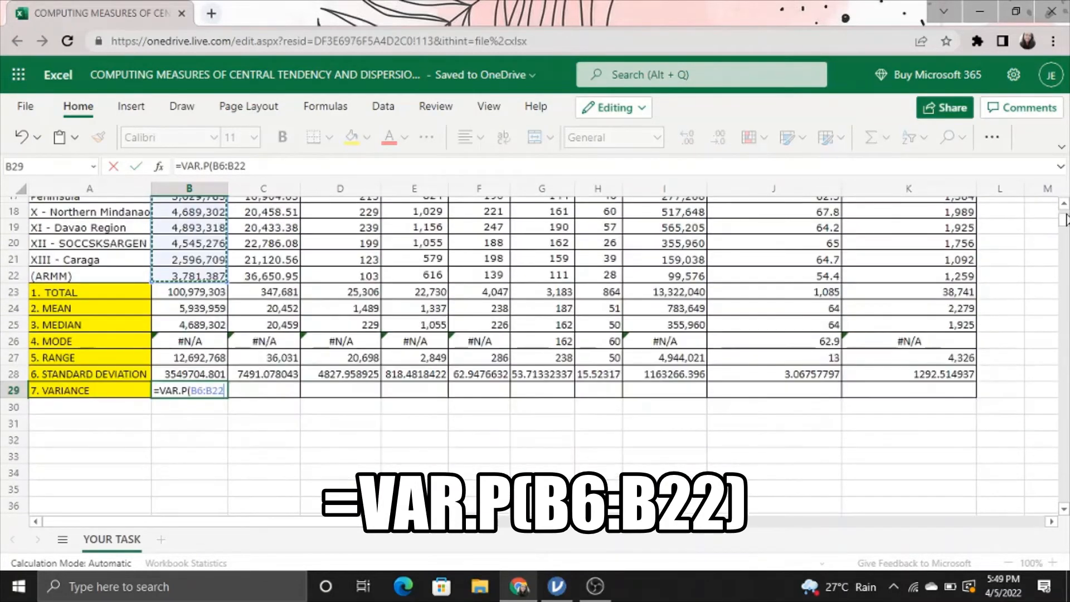
scroll(1066, 220, up, 3)
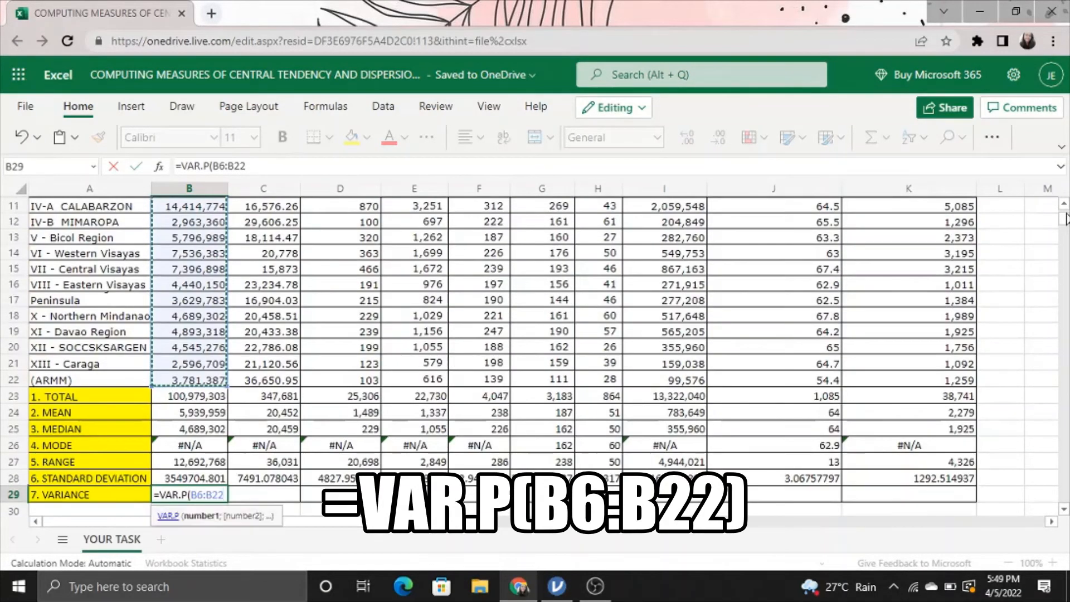
text())
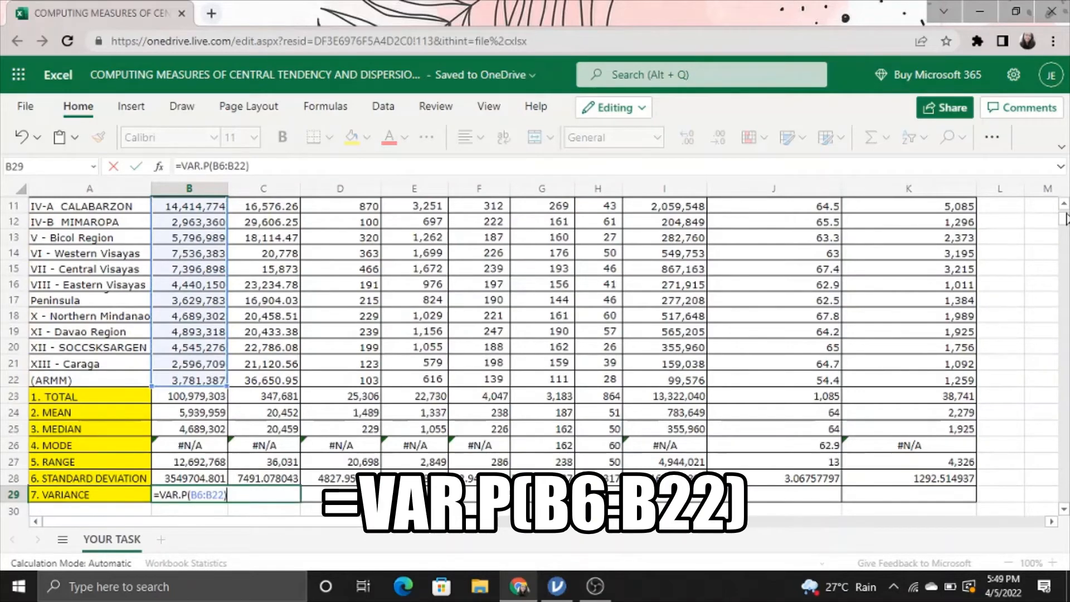
key(Return)
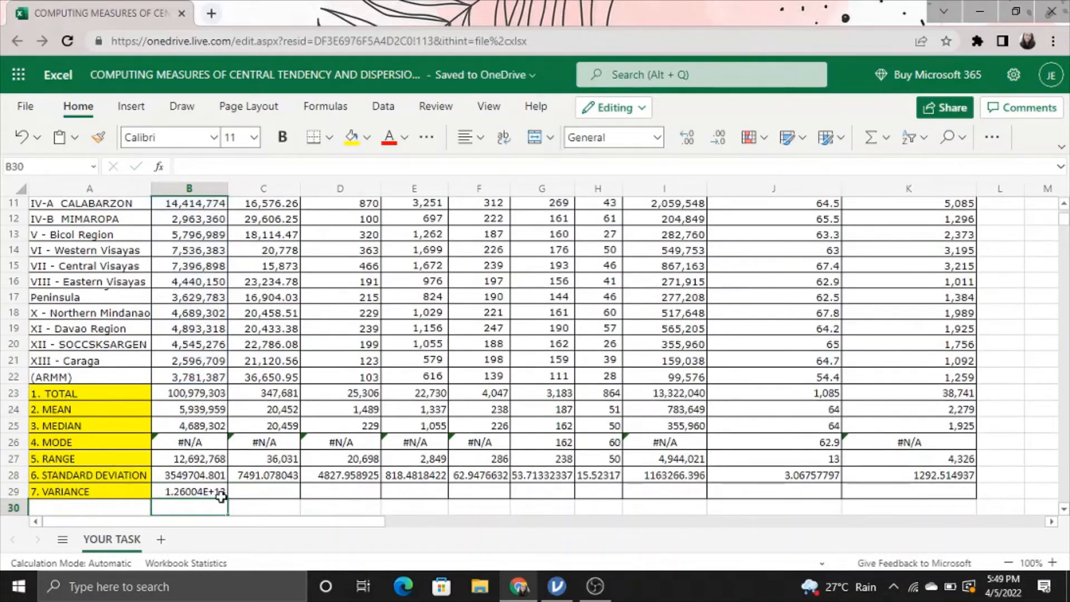
- Fill the variance formula from B29 across row 29 to column K
click(222, 495)
drag(227, 500, 895, 498)
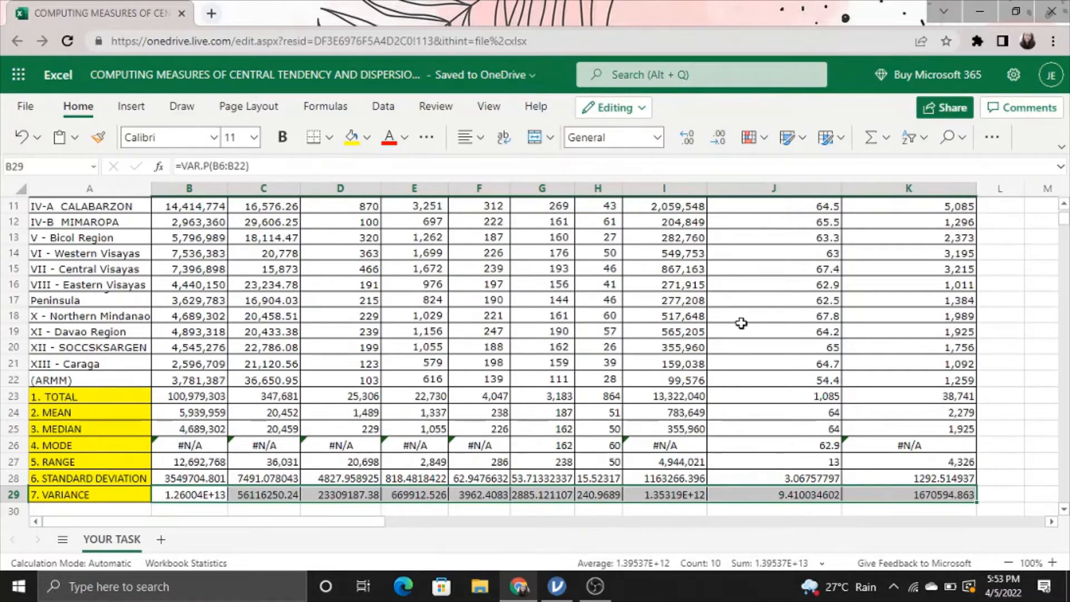
- Format the regional data in B6:K22 as Number with 0 decimal places and no thousands separator
scroll(1065, 229, up, 4)
click(190, 284)
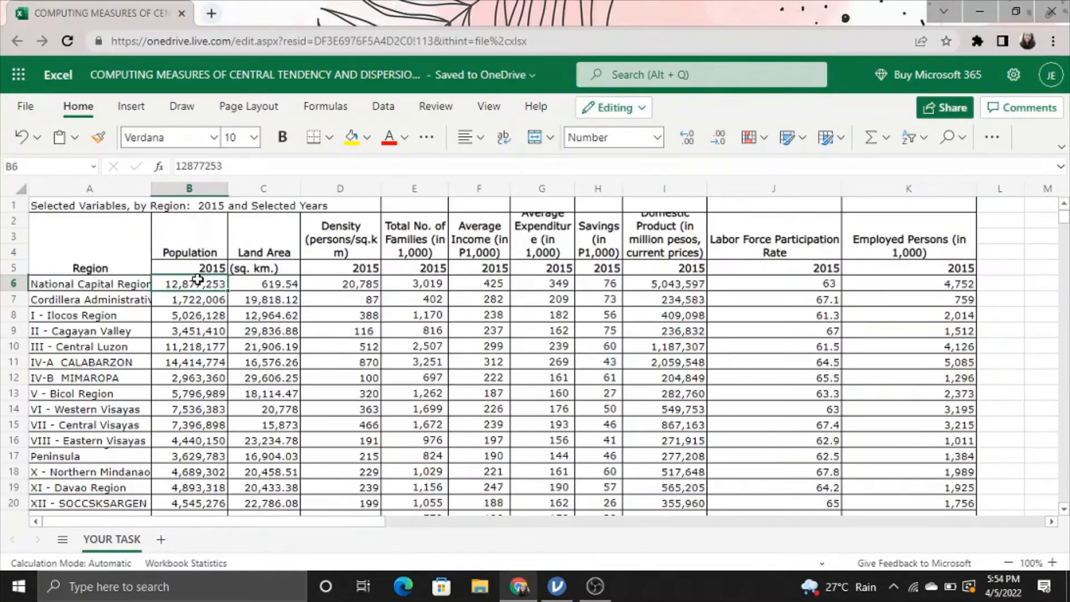
drag(190, 283, 878, 389)
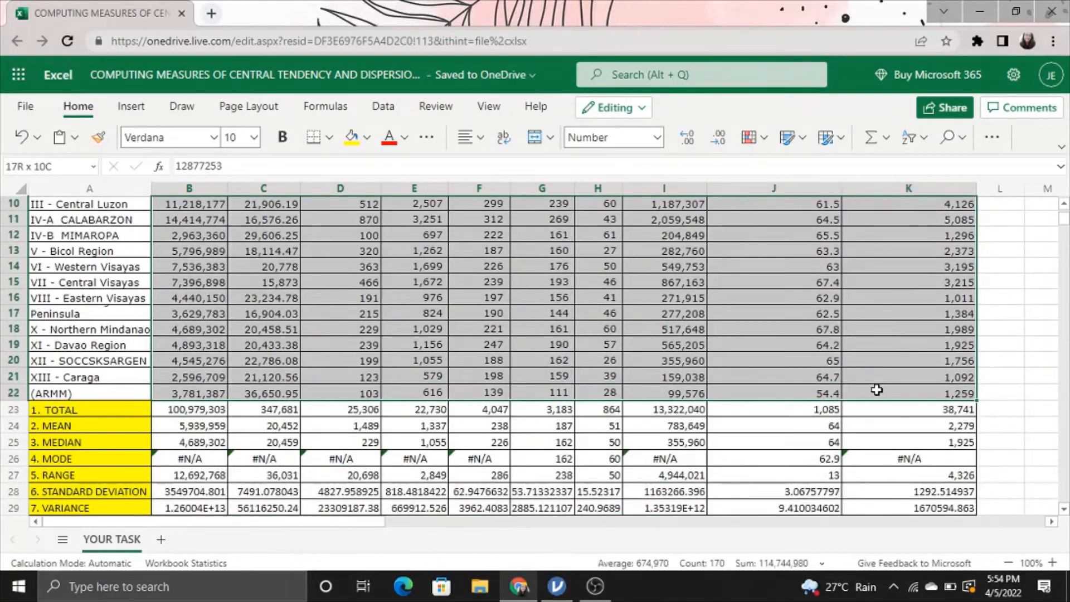
click(657, 137)
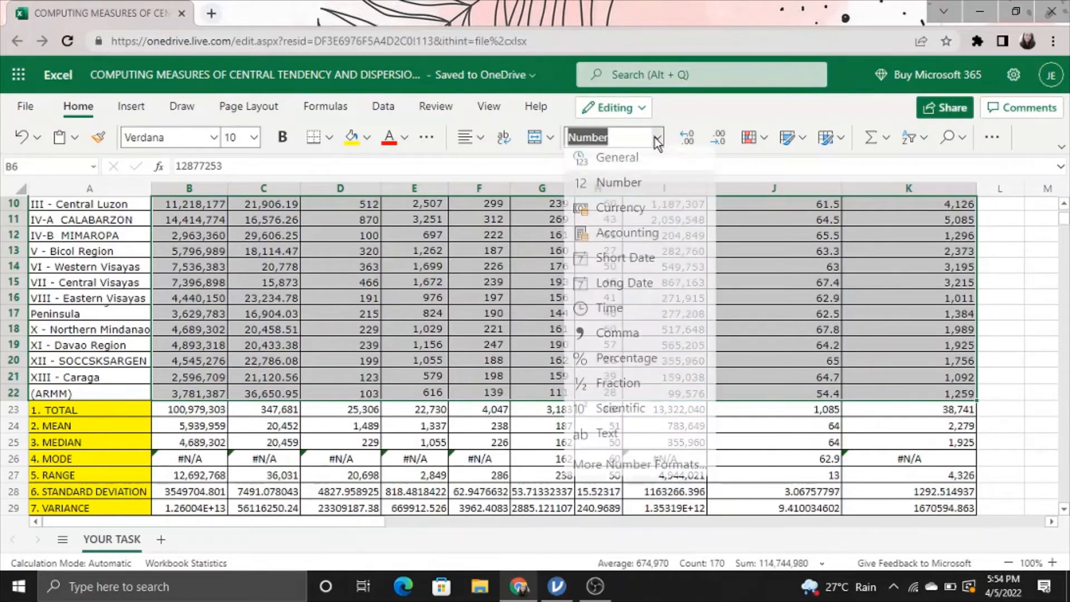
click(641, 469)
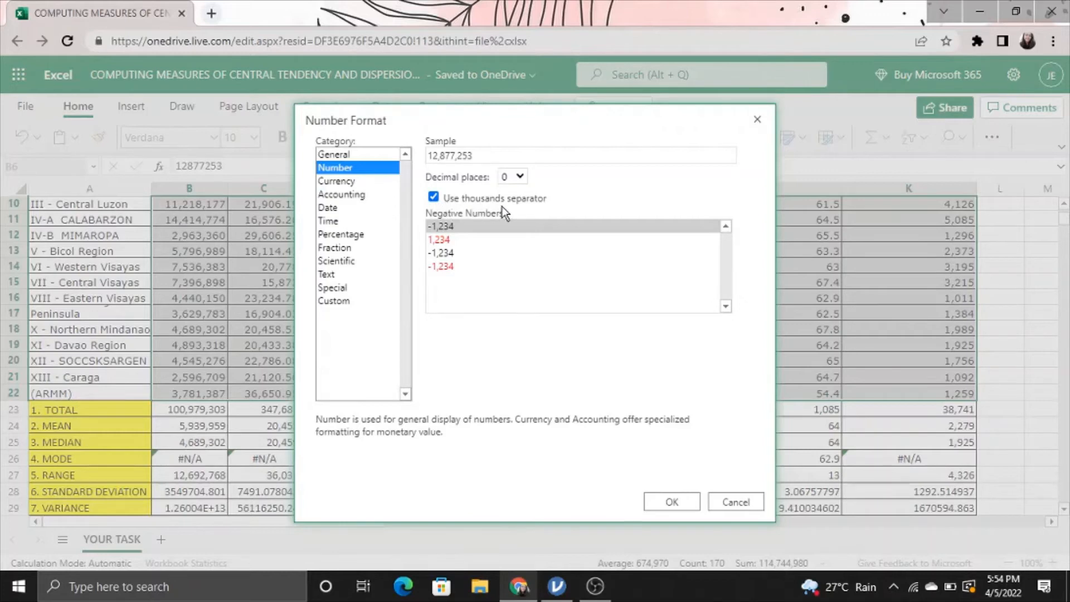
click(433, 198)
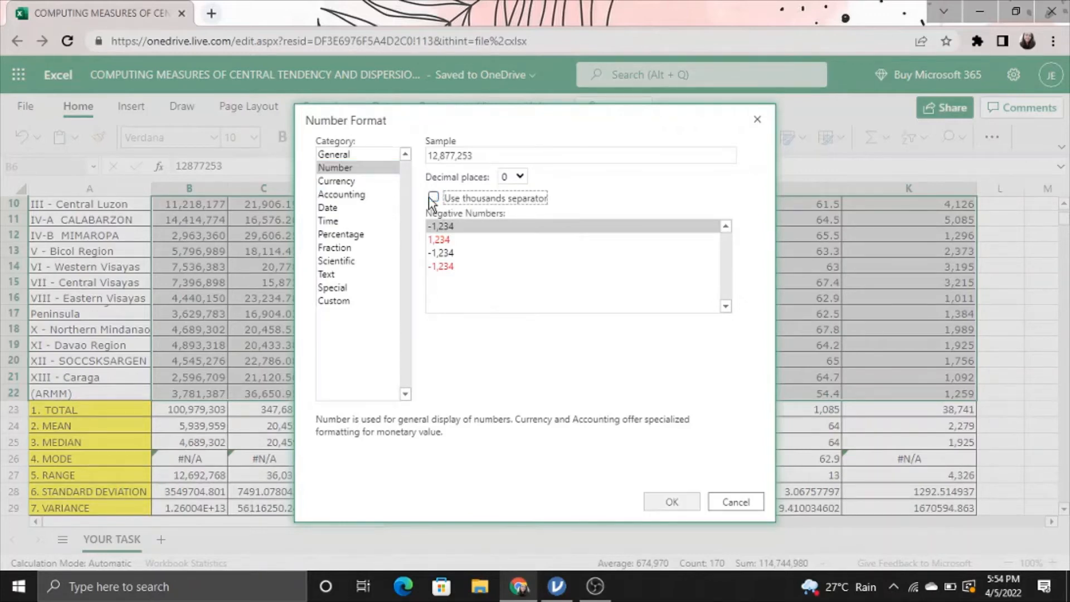
click(672, 502)
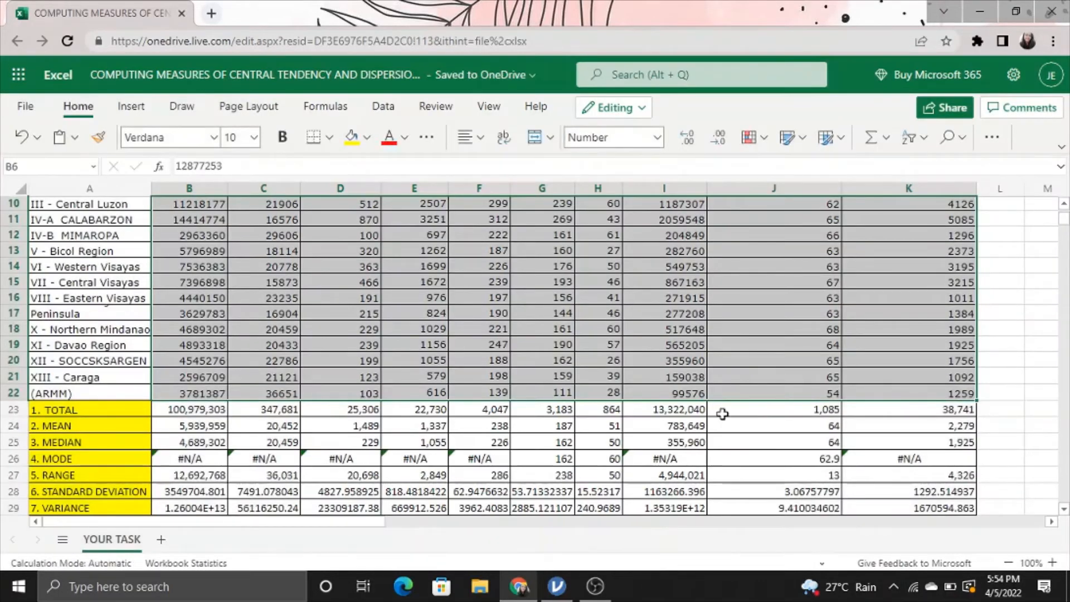
- Copy the regional data in B6:K22, switch to jamovi and paste it into the empty data sheet from row 1 of column A
right_click(489, 261)
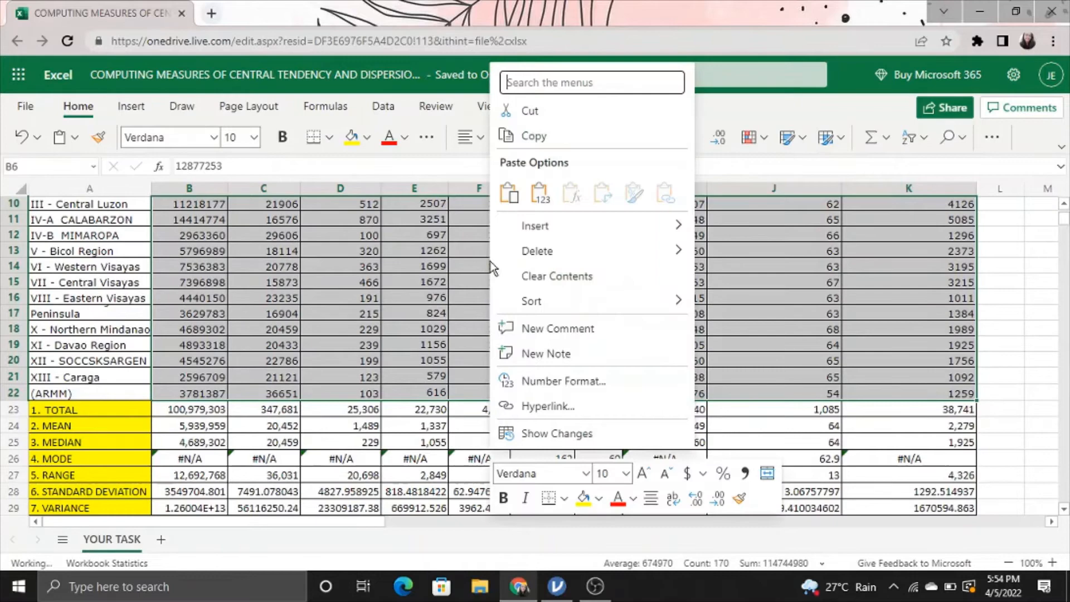
click(536, 137)
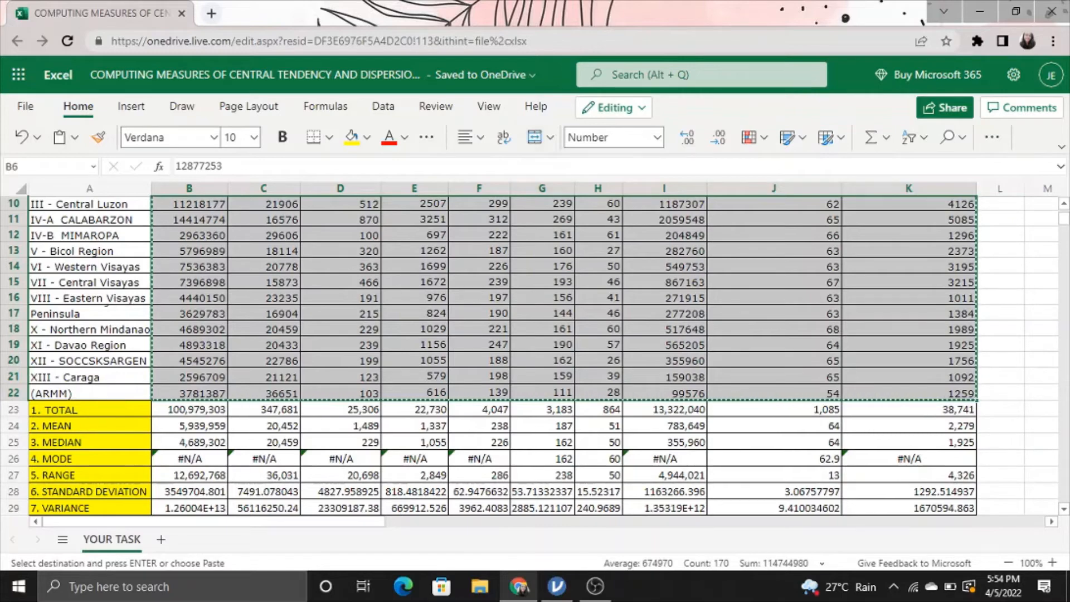
click(566, 596)
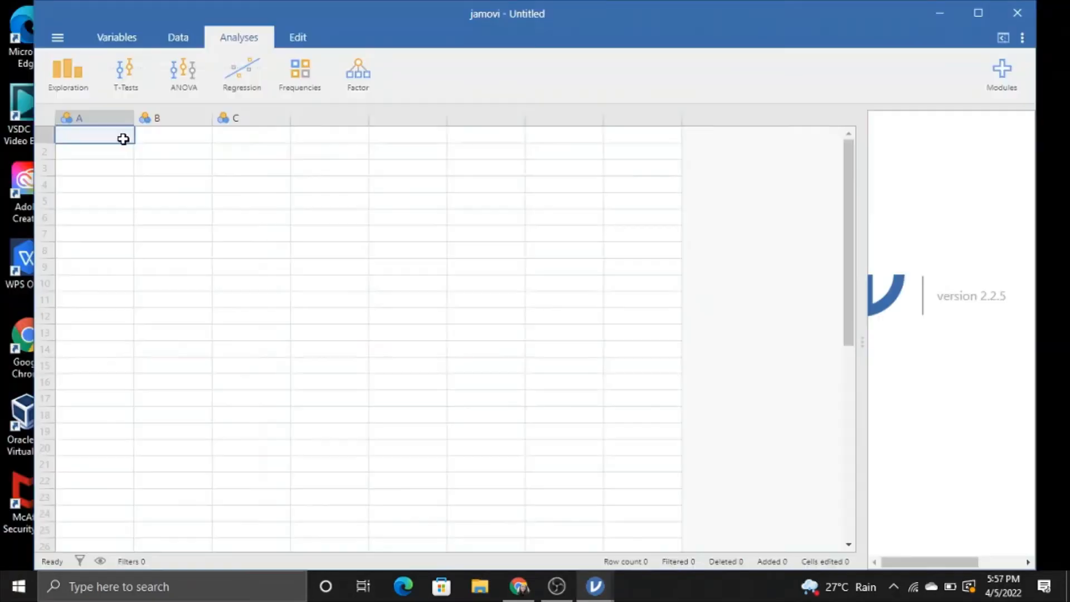
right_click(124, 140)
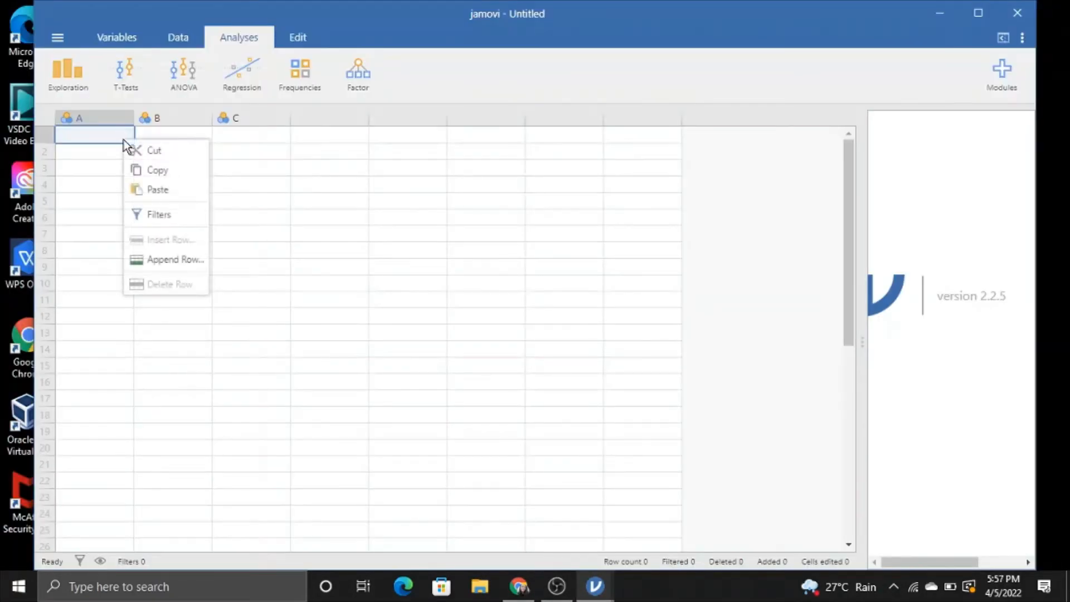
click(152, 192)
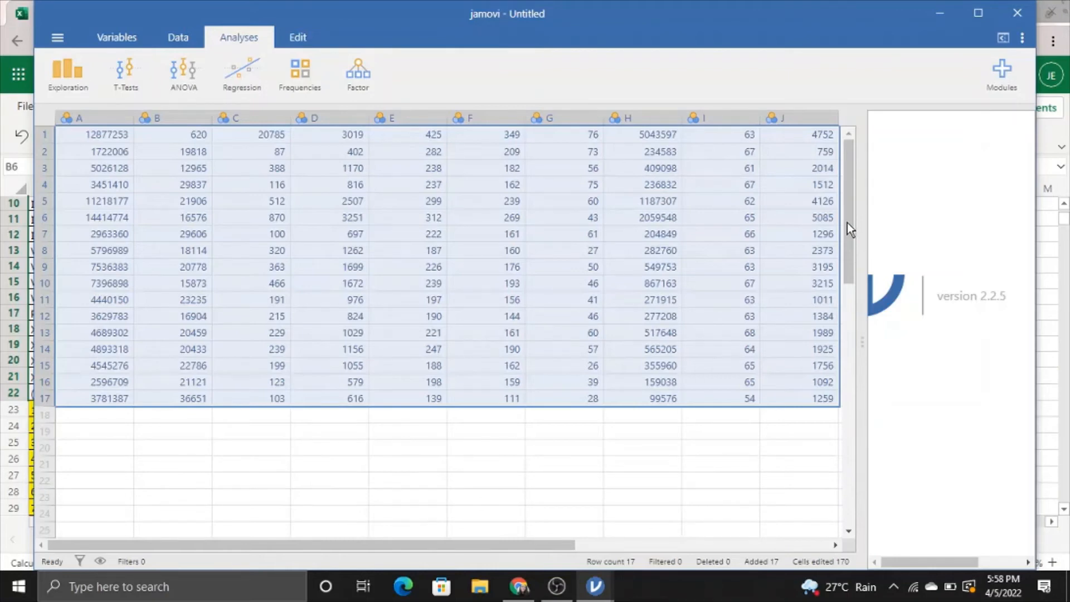
- Rename data variable A as Population and set its measure type to Continuous
click(108, 120)
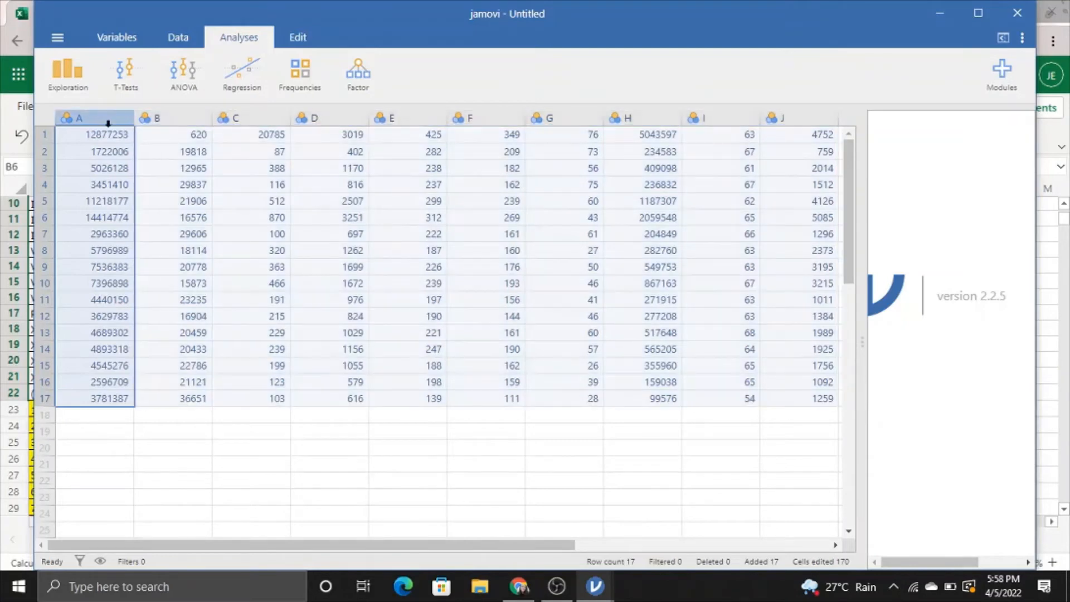
double_click(108, 119)
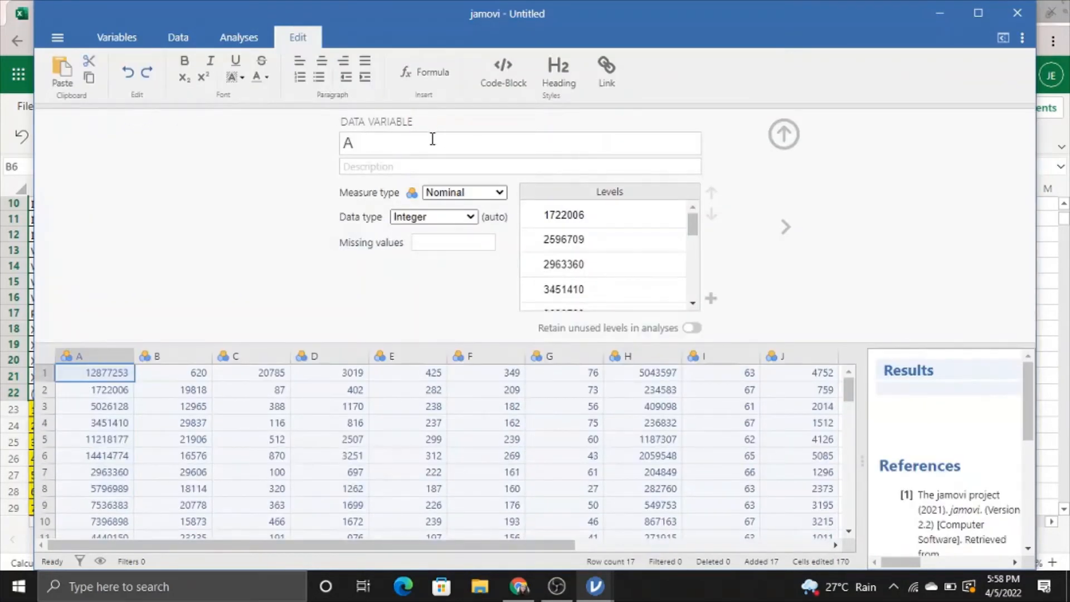
click(433, 139)
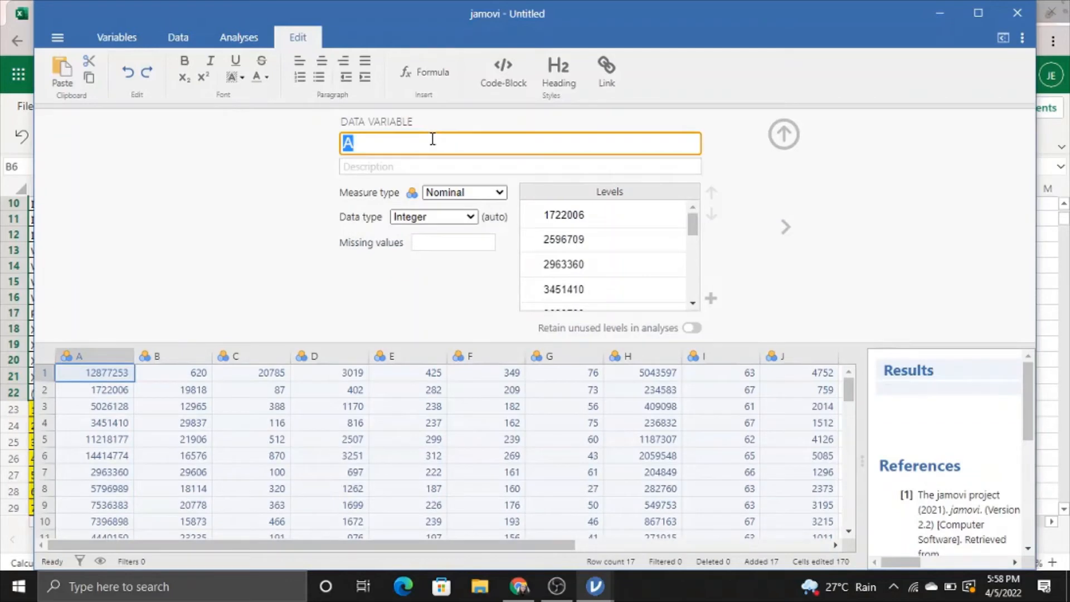
text(Population)
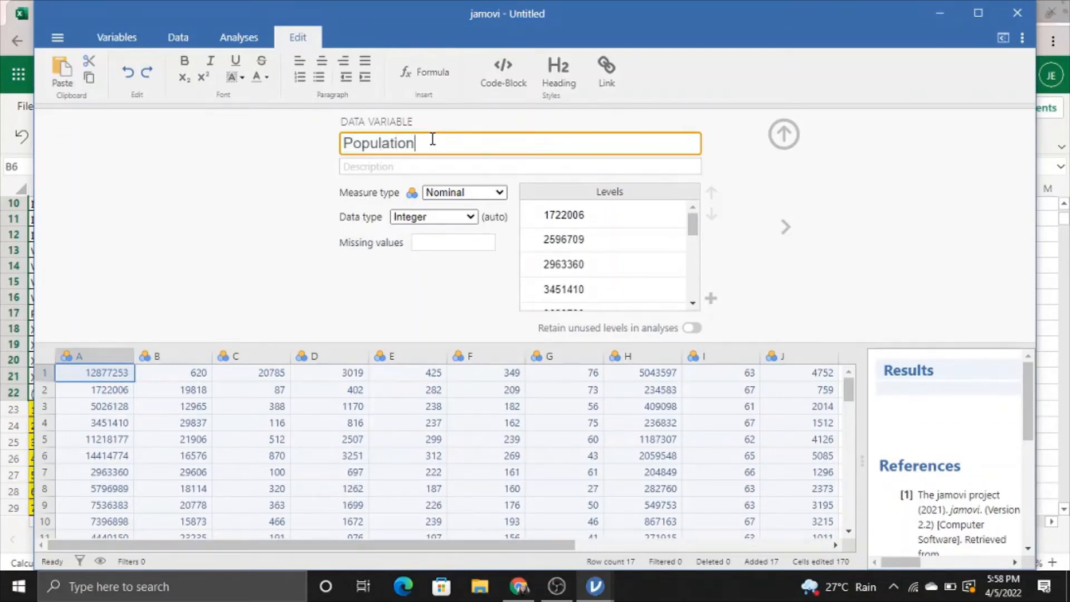
click(455, 195)
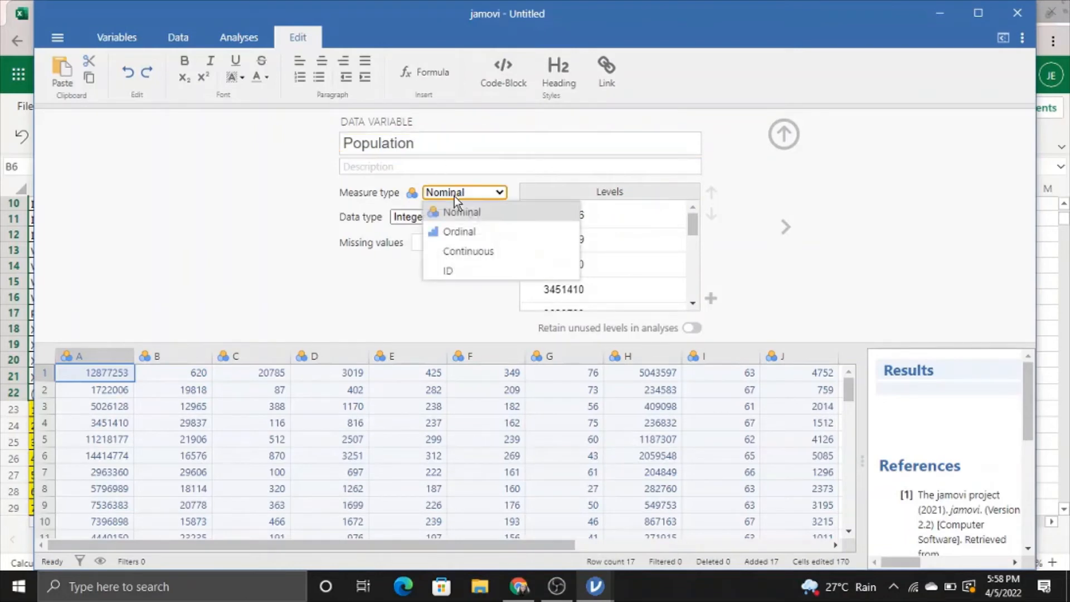
click(478, 254)
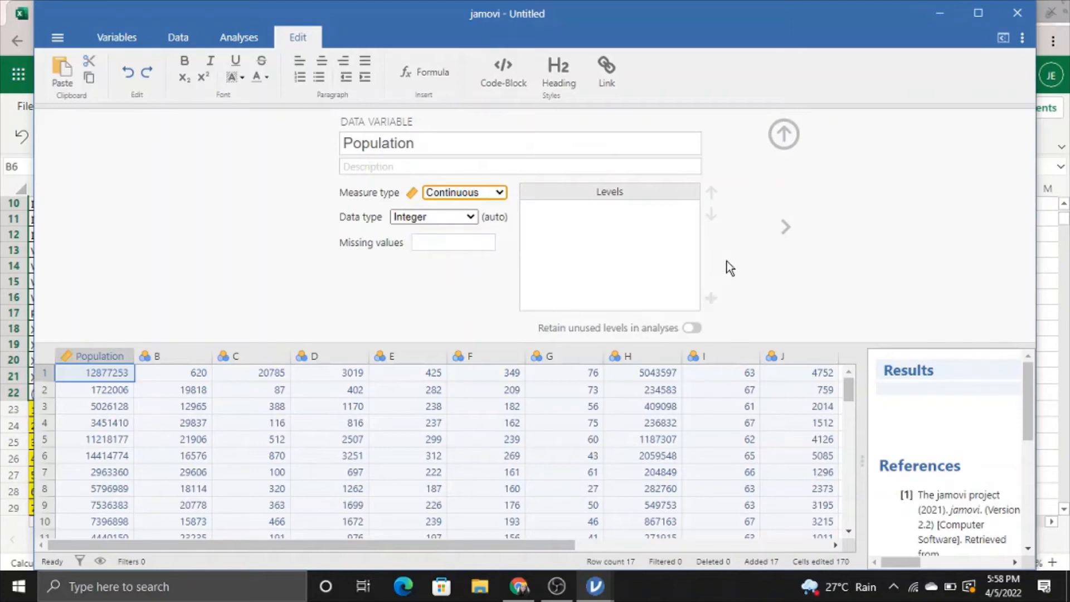
- Rename data variable B as Land Area, following the column C header in the Excel sheet, and set its measure type to Continuous
click(785, 231)
key(alt+Tab)
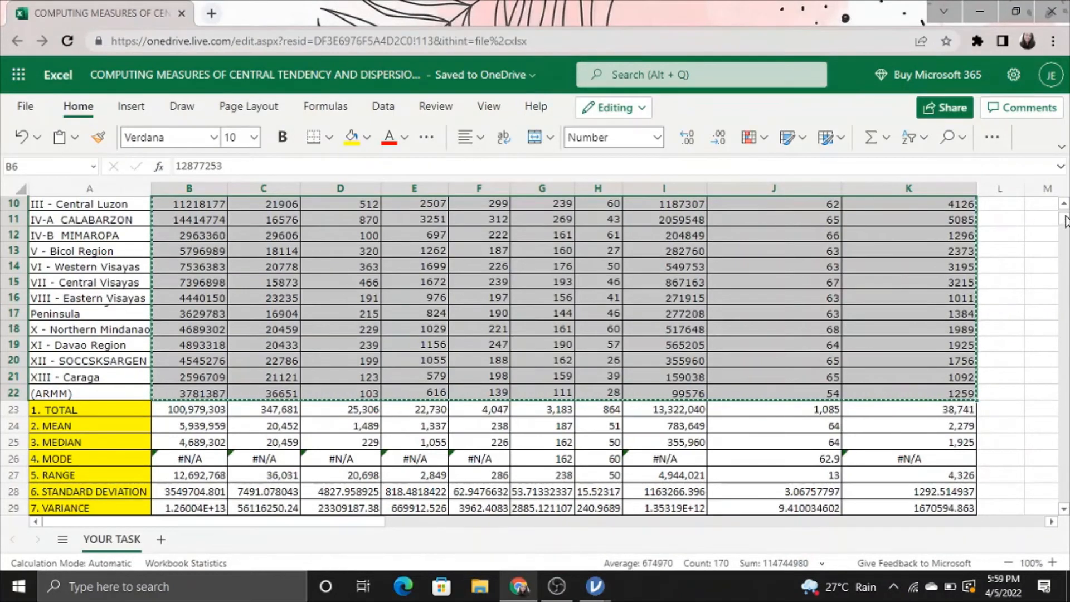
scroll(1065, 224, up, 3)
click(247, 245)
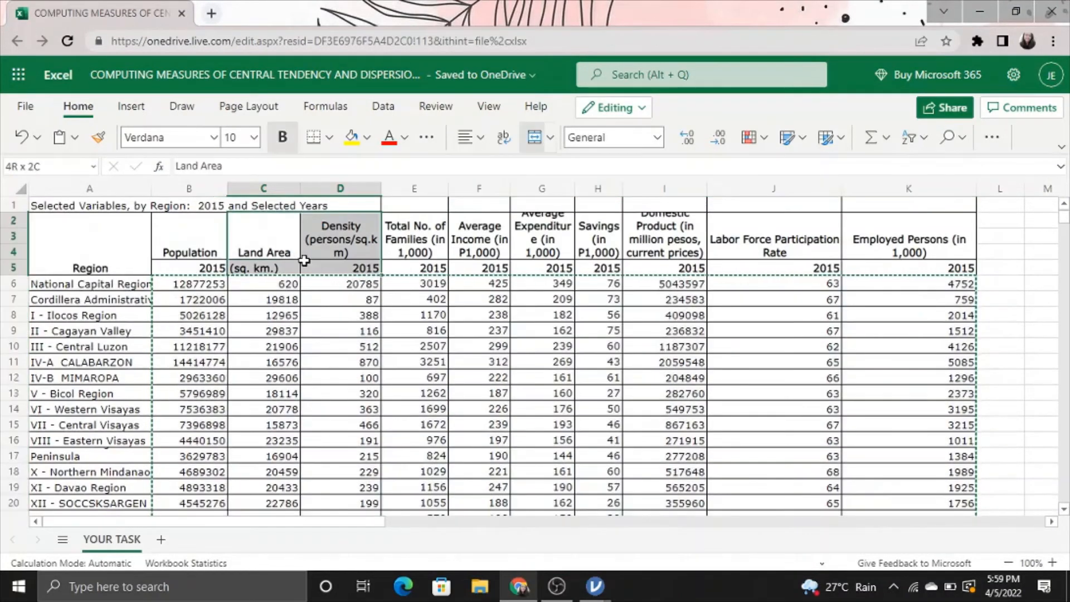
triple_click(296, 253)
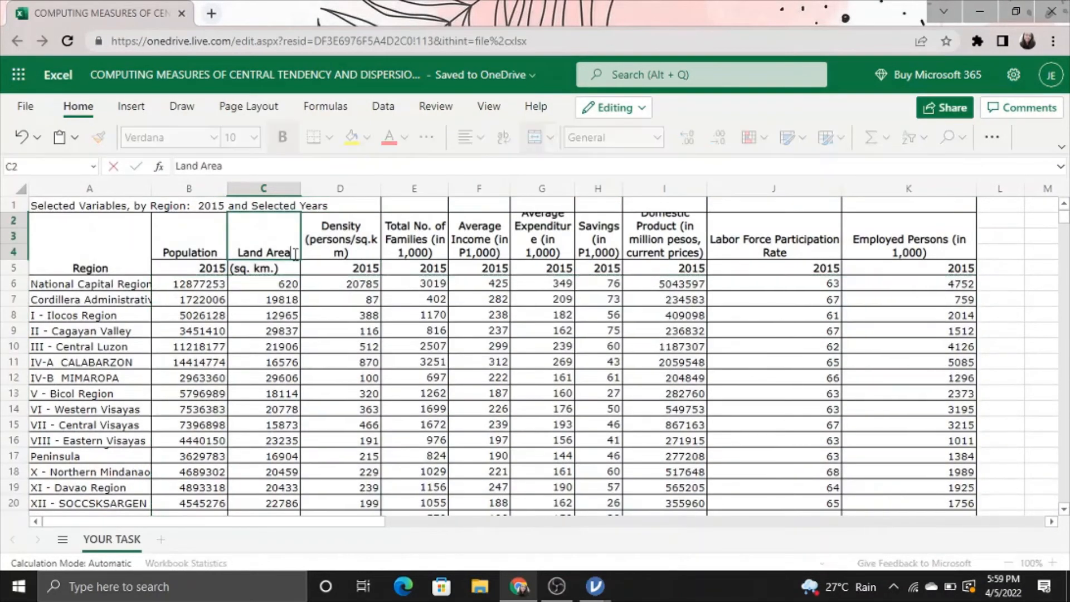
key(alt+Tab)
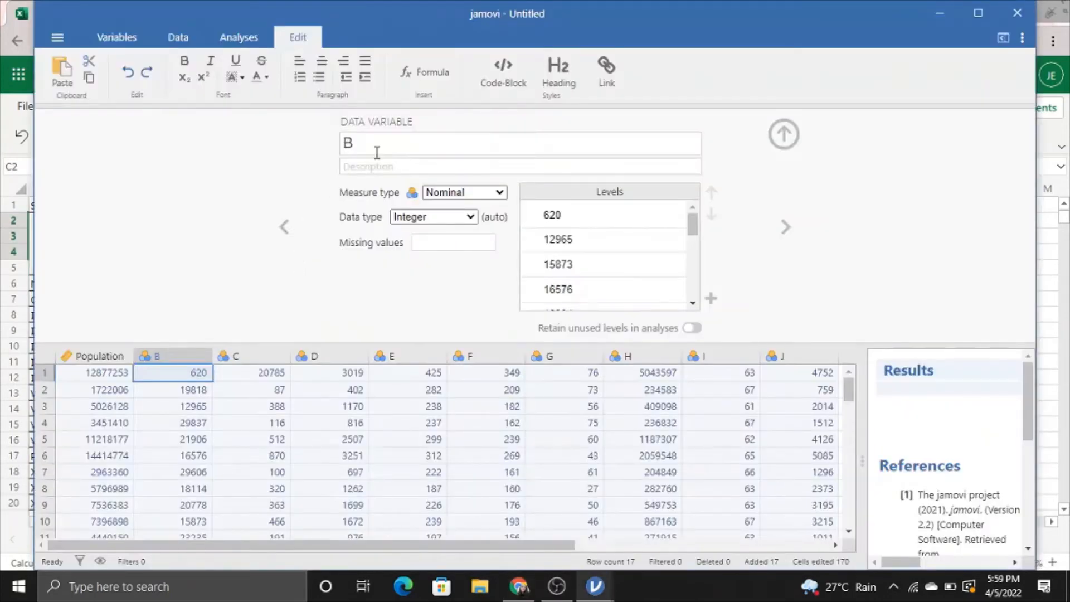
double_click(392, 143)
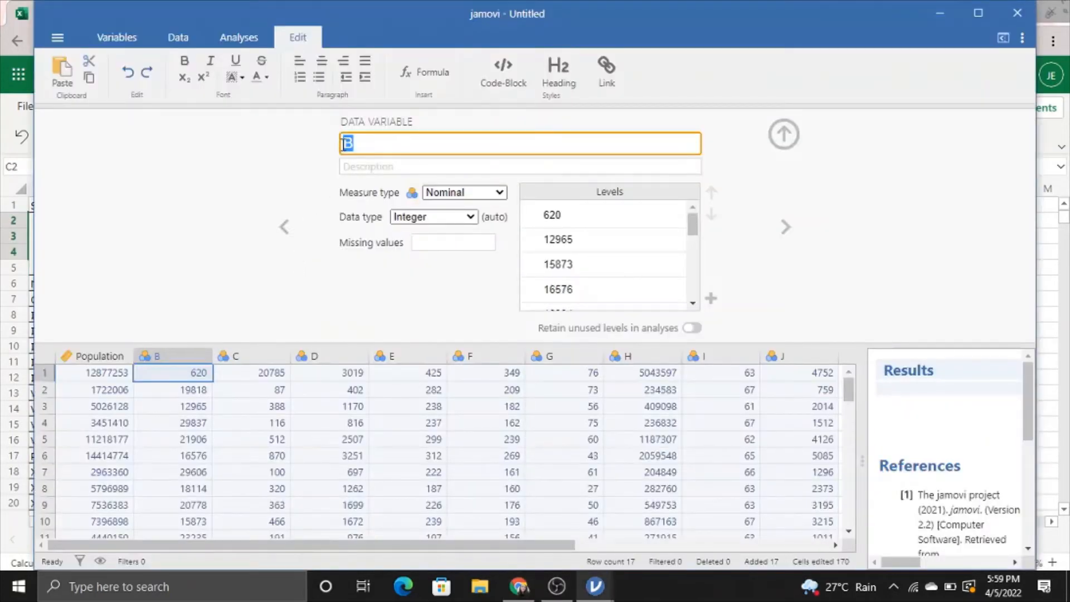
click(473, 154)
double_click(459, 145)
text(Land Area)
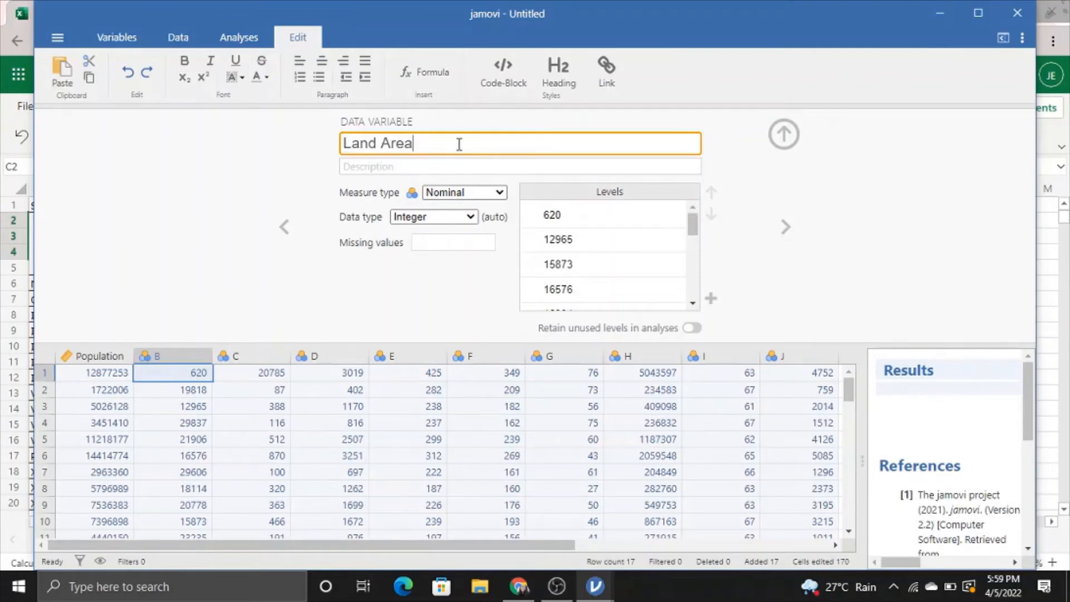
click(481, 193)
click(487, 249)
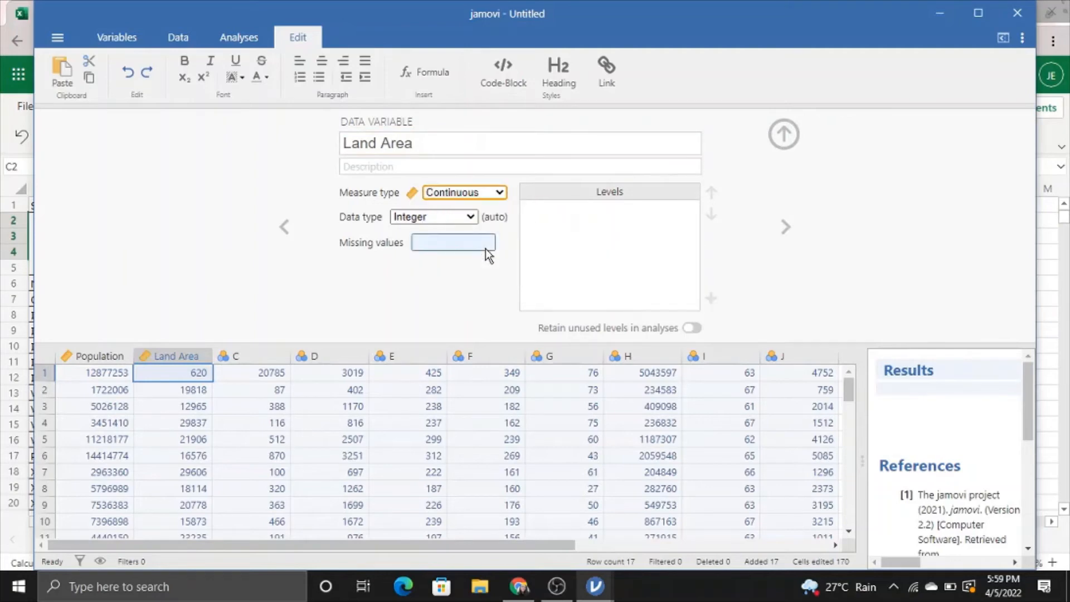
- Open variable C's settings, switch to Excel and copy the header text "Density (persons/sq.km)" from cell D2
click(785, 227)
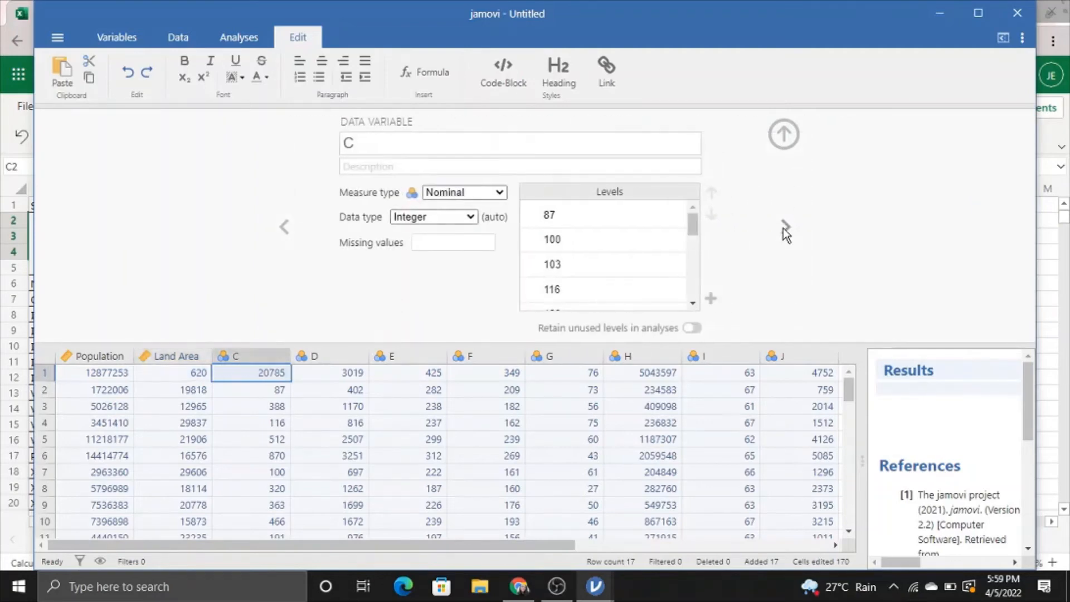
key(alt+Tab)
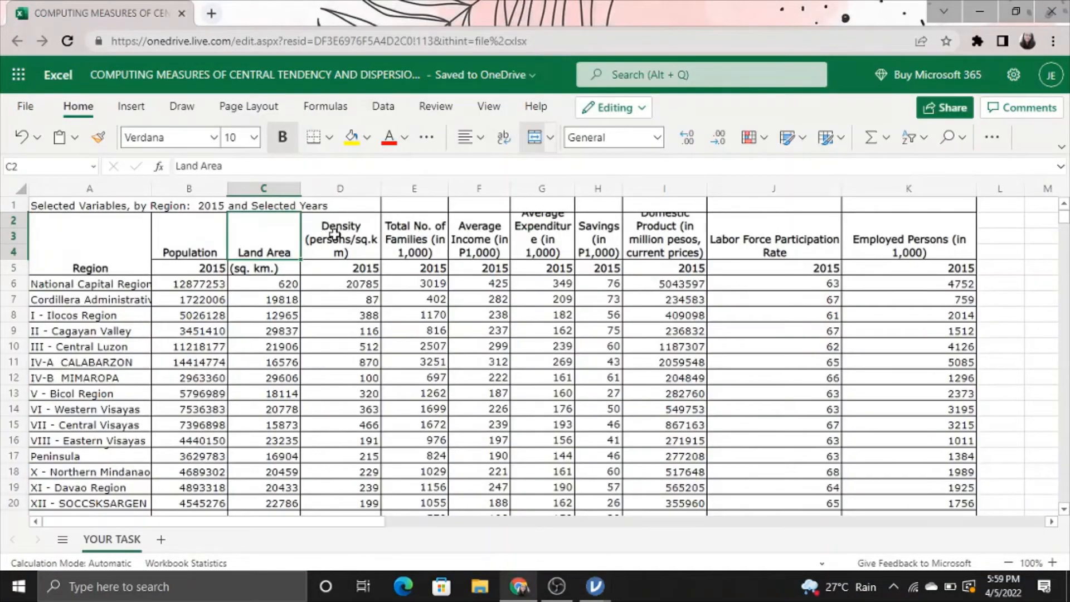
click(334, 234)
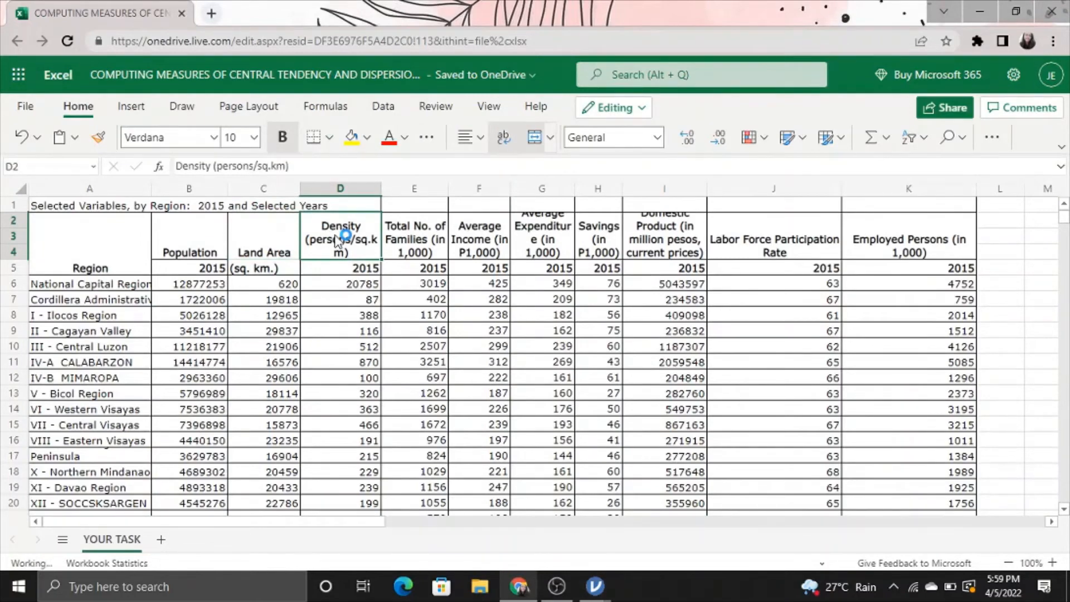
key(ctrl+a)
click(337, 236)
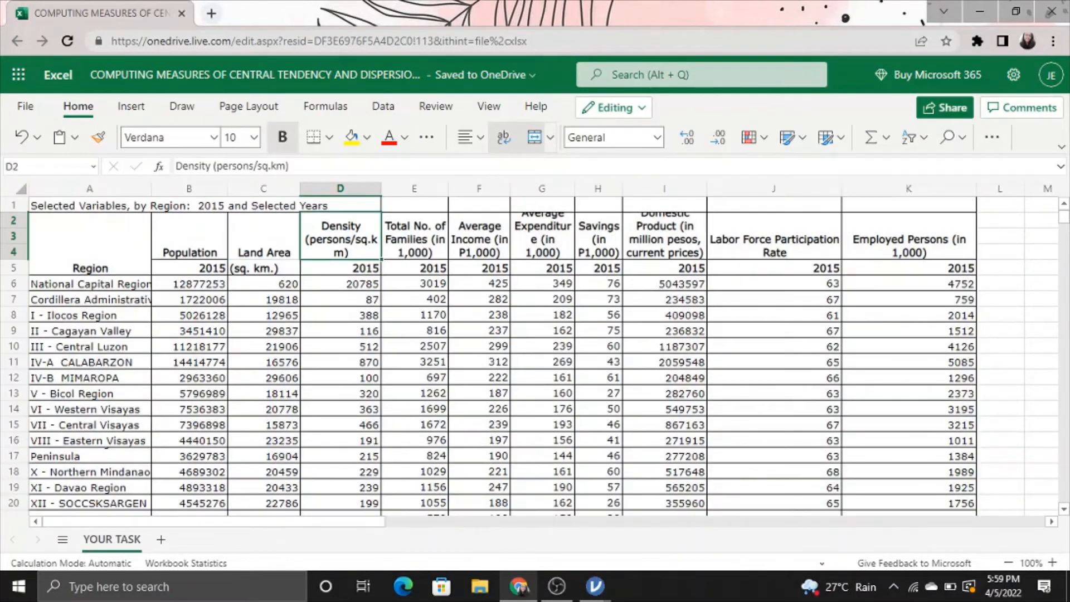
key(ctrl+a)
click(337, 234)
triple_click(336, 234)
key(ctrl+c)
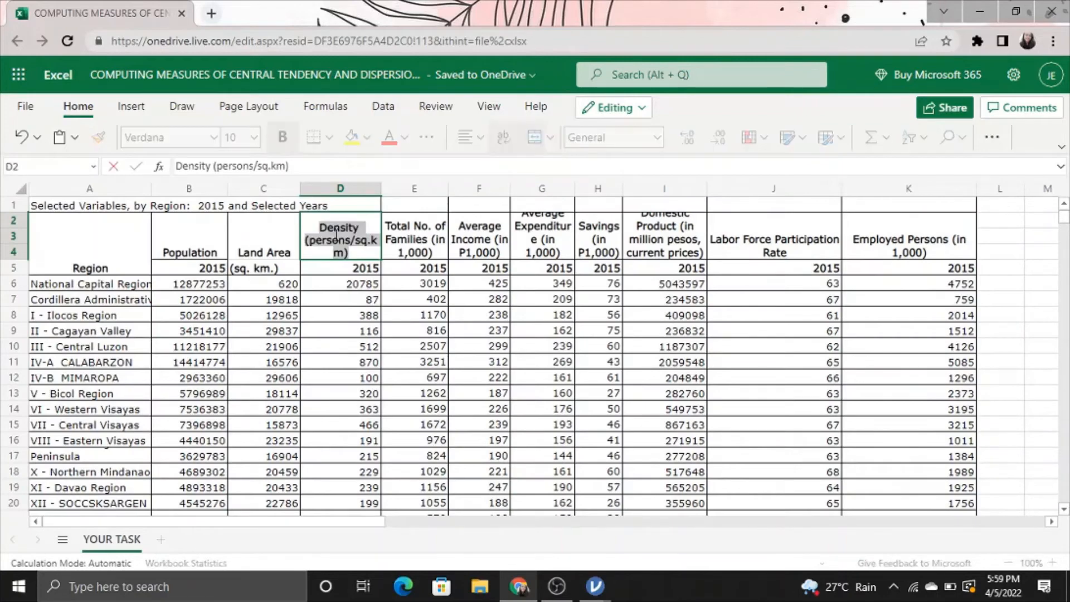
- Switch to jamovi, name data variable C with the copied text "Density (persons/sq.km)" and set its measure type to Continuous
key(alt+Tab)
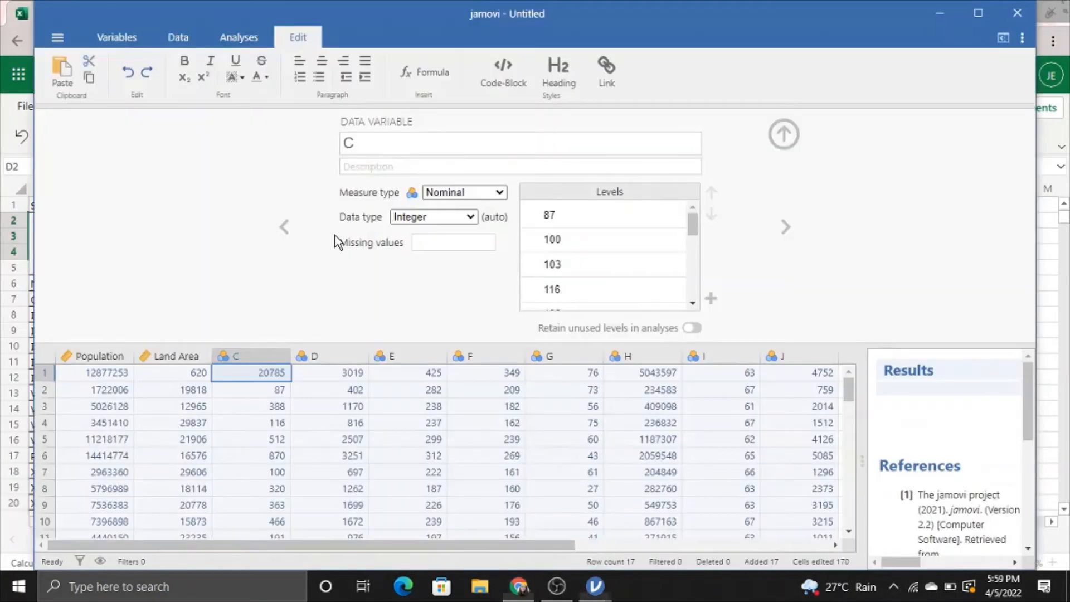
click(440, 143)
key(ctrl+v)
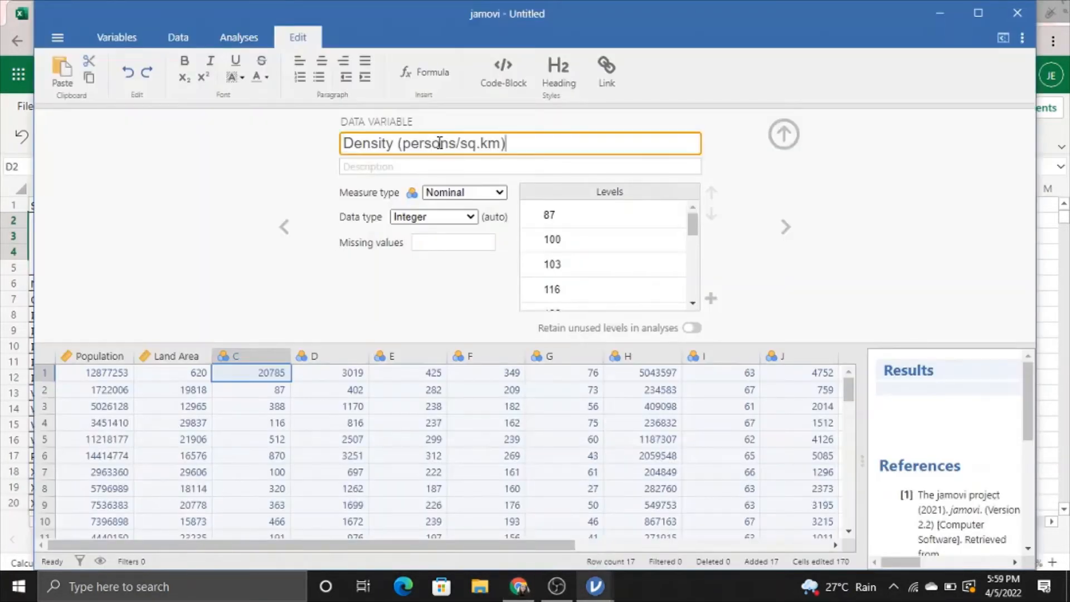
click(497, 194)
click(476, 252)
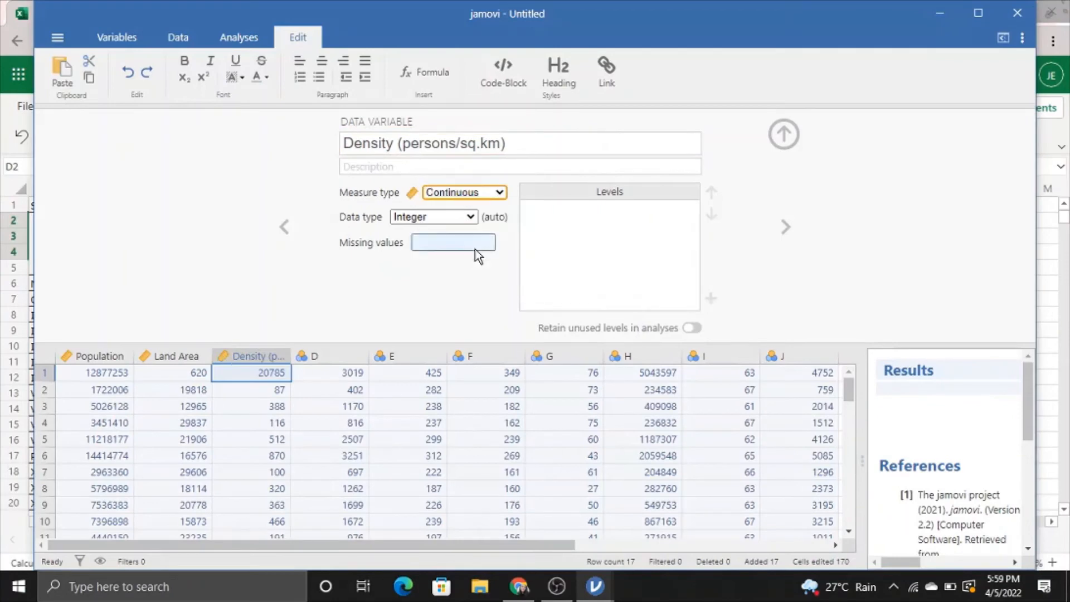
- Rename data variable D with the header "Total No. of Families (in 1,000)" copied from Excel cell E2 and set its measure type to Continuous
click(784, 220)
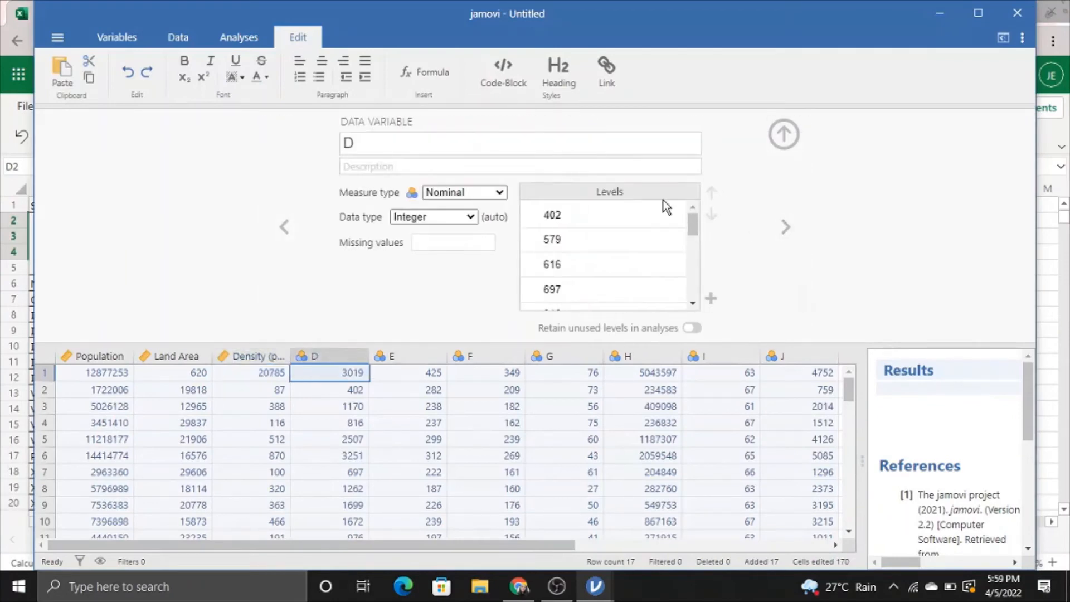
click(604, 150)
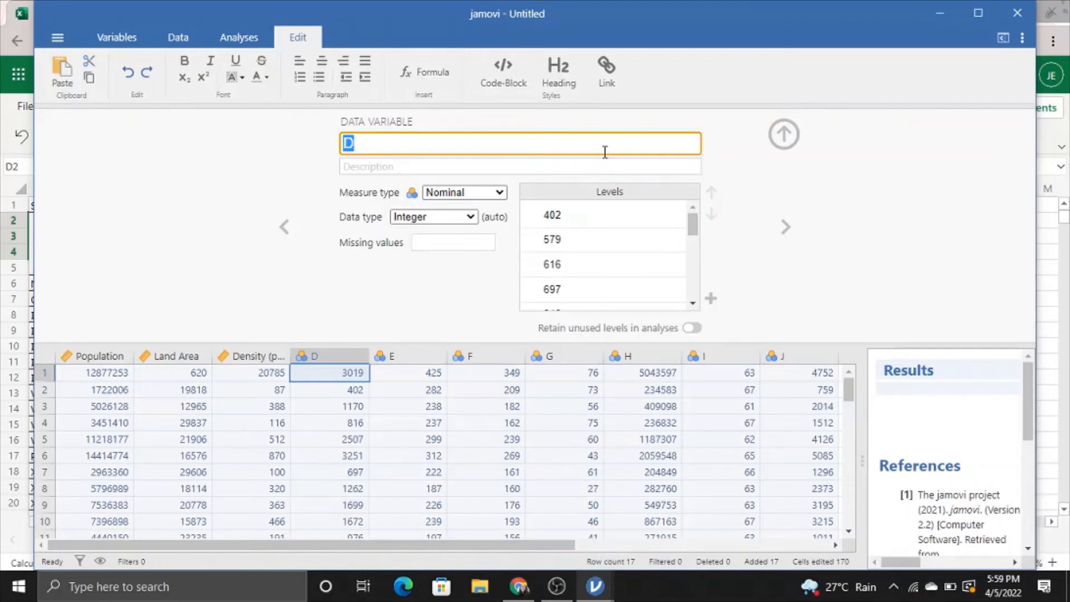
key(alt+Tab)
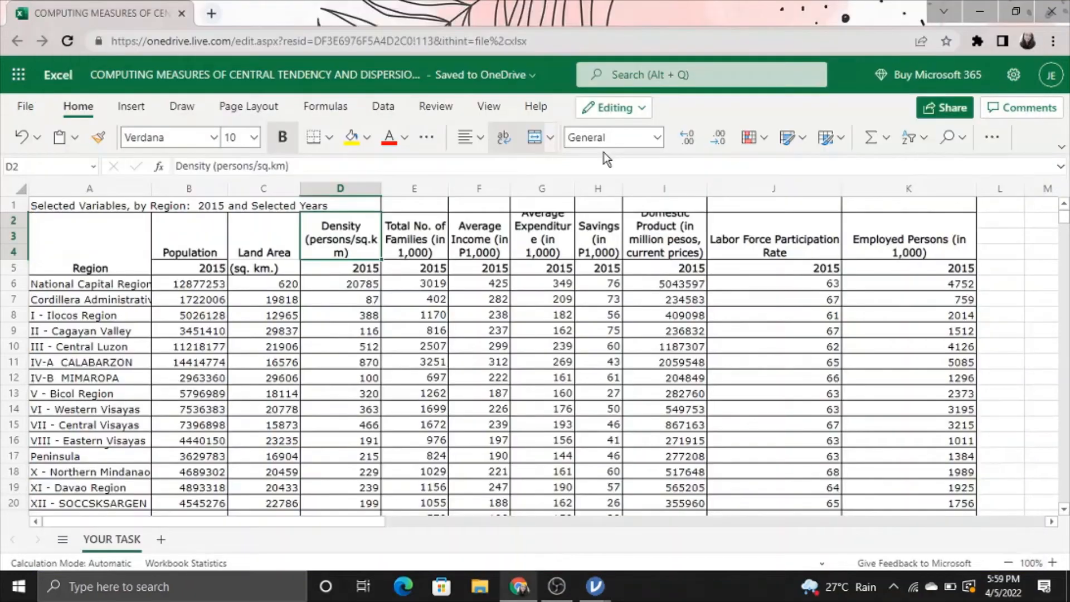
click(406, 234)
double_click(408, 237)
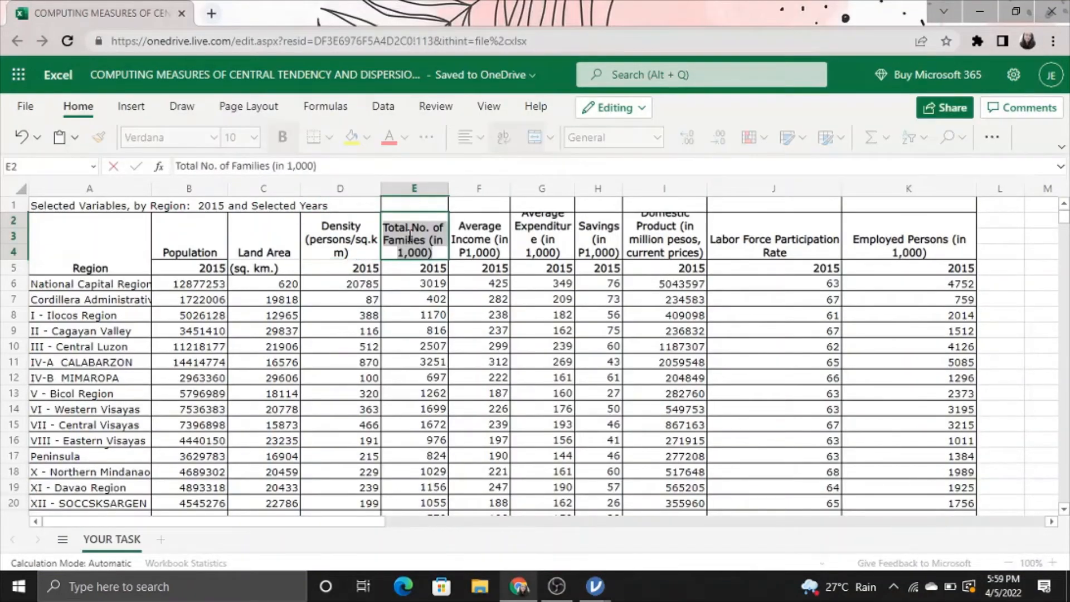
key(ctrl+c)
key(alt+Tab)
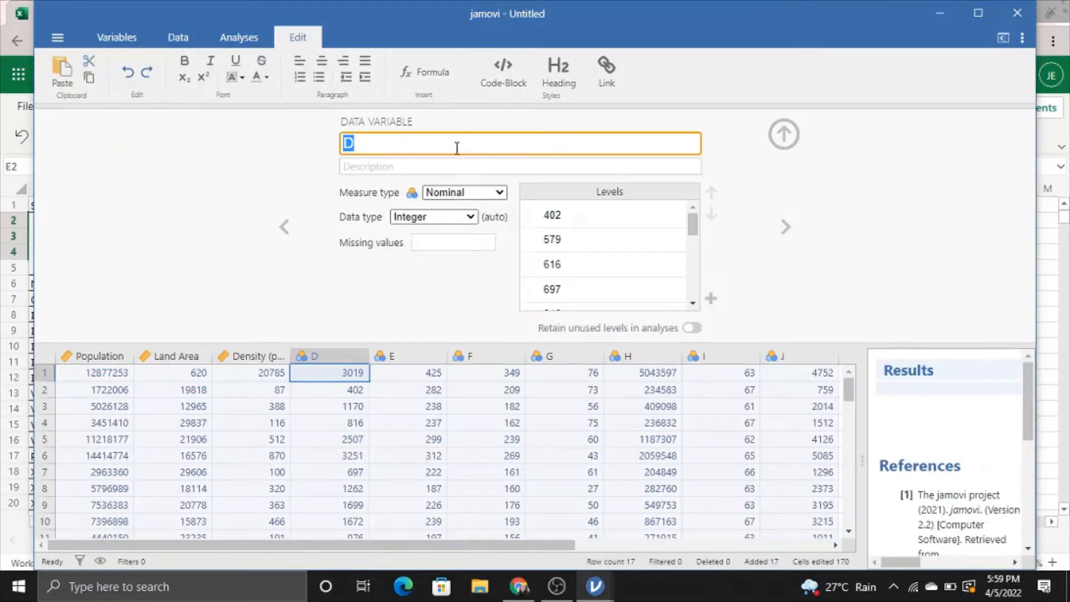
key(ctrl+v)
click(473, 192)
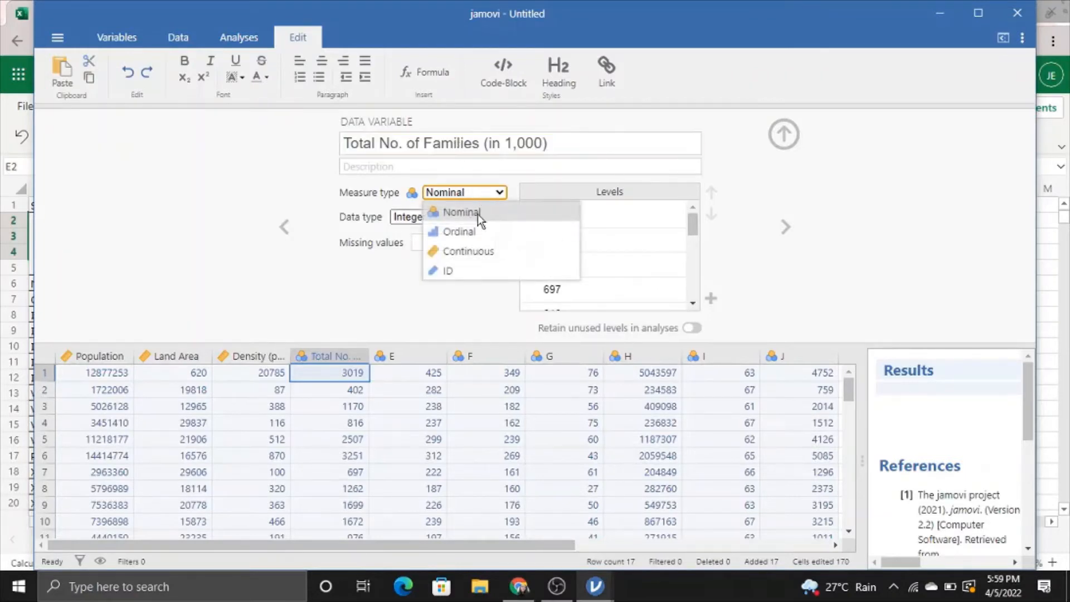
click(482, 247)
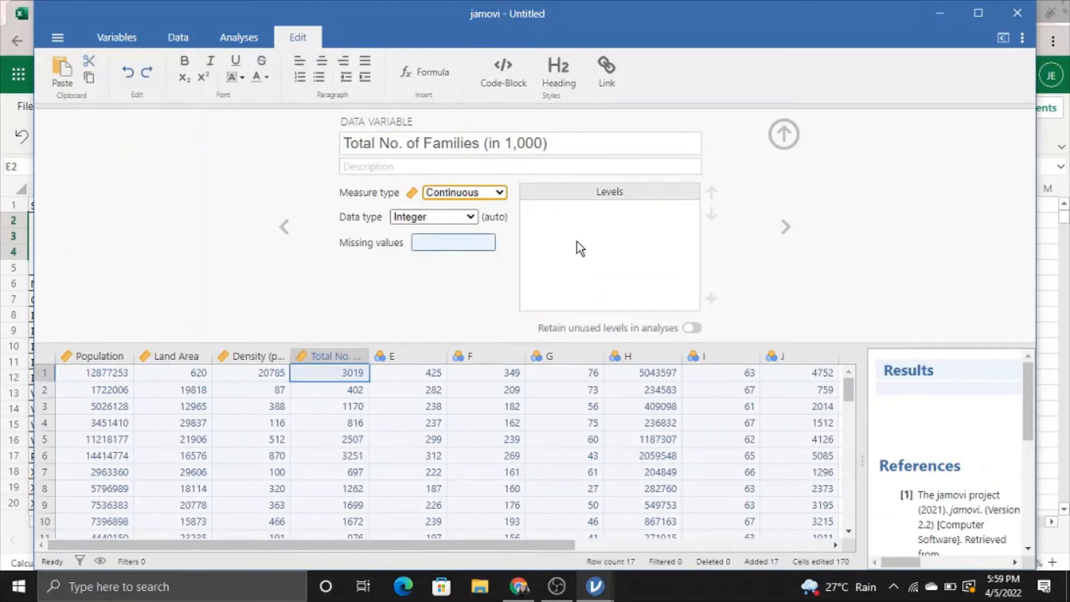
- Rename data variable E with the header "Average Income (in P1,000)" copied from Excel cell F2 and set its measure type to Continuous
click(778, 232)
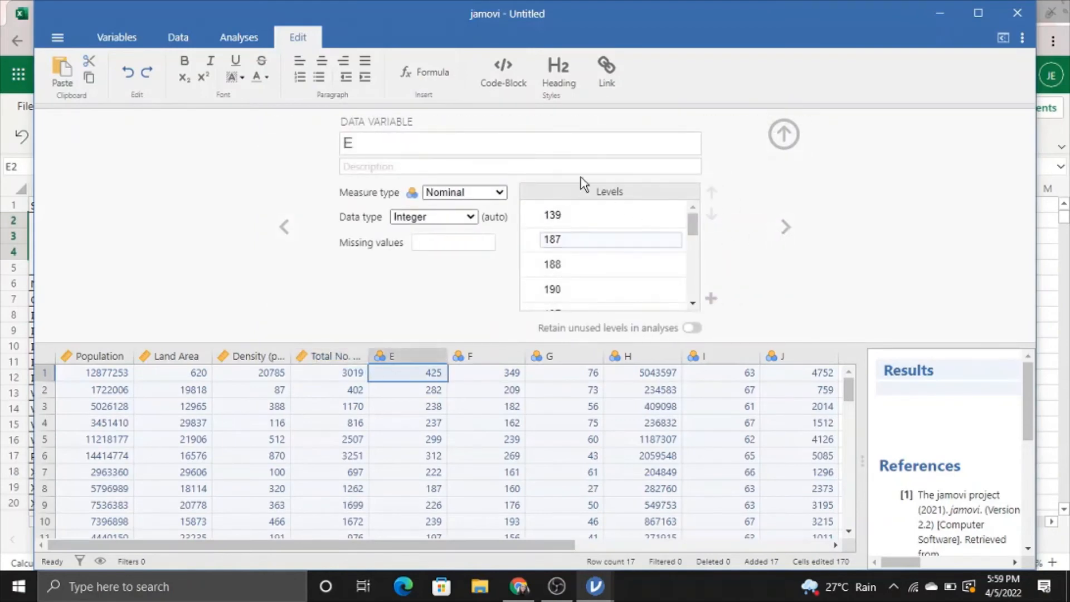
click(565, 149)
key(alt+Tab)
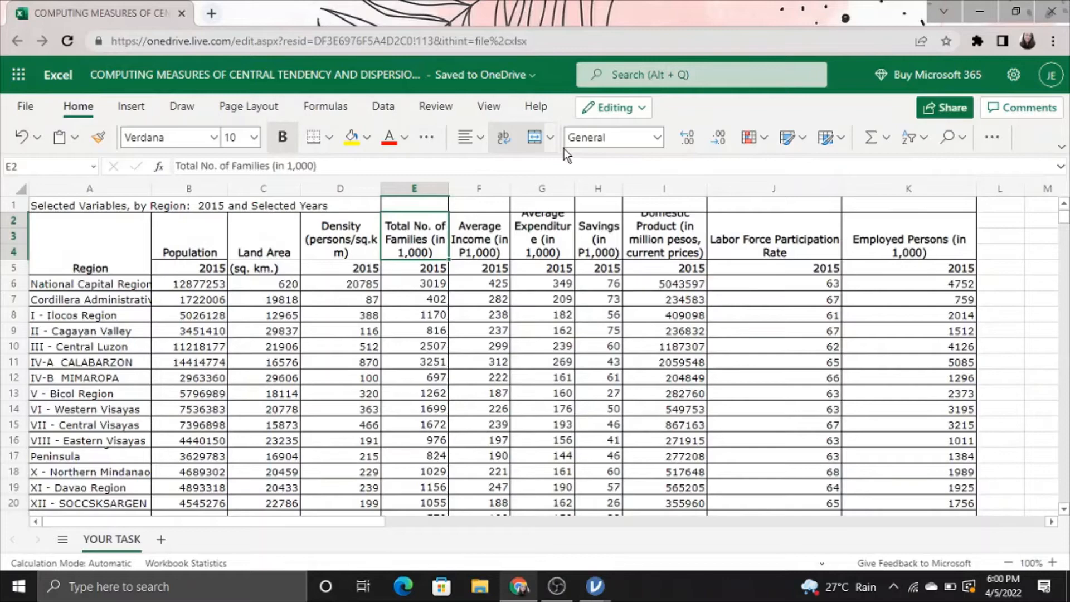
double_click(478, 249)
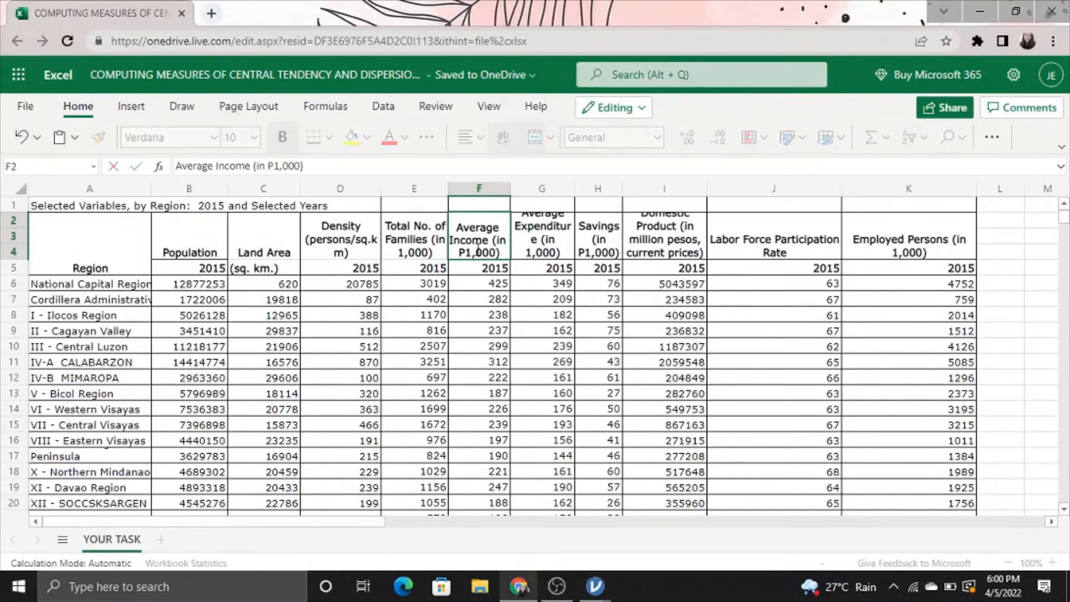
key(ctrl+a)
key(alt+Tab)
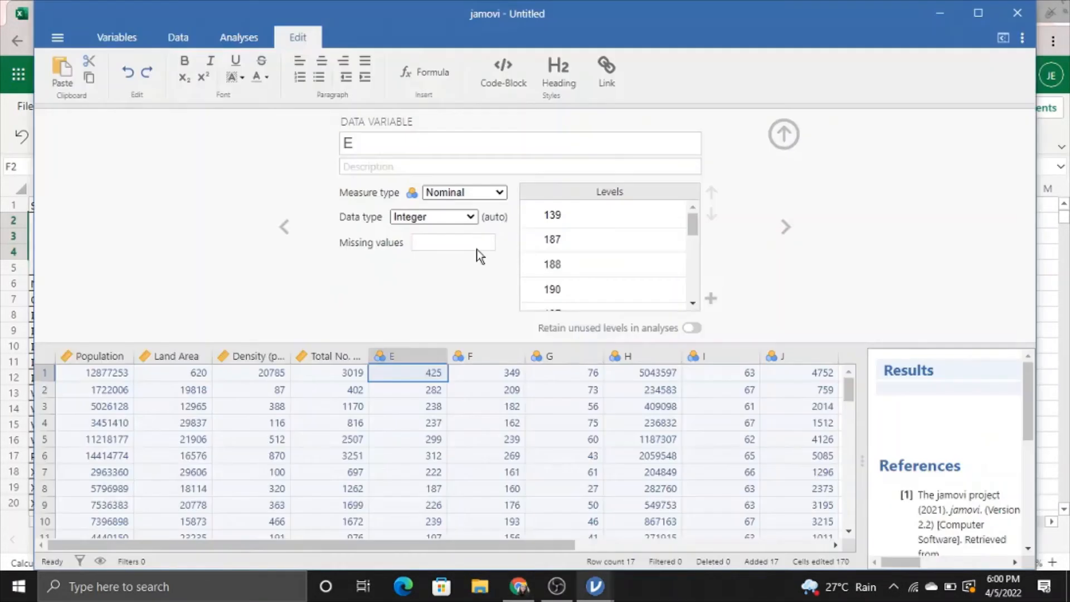
key(ctrl+v)
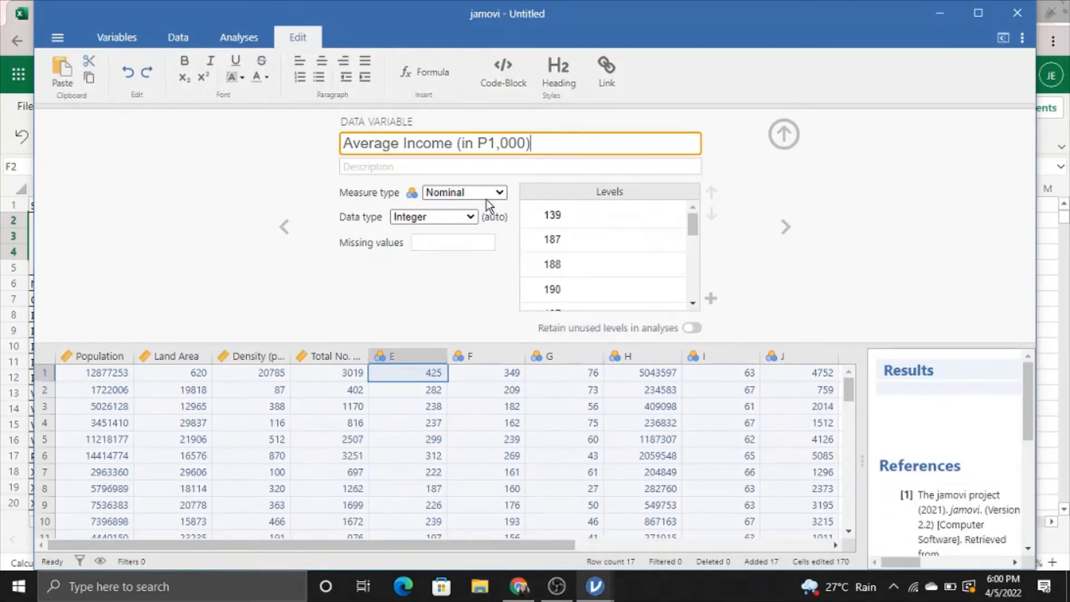
click(487, 195)
click(487, 252)
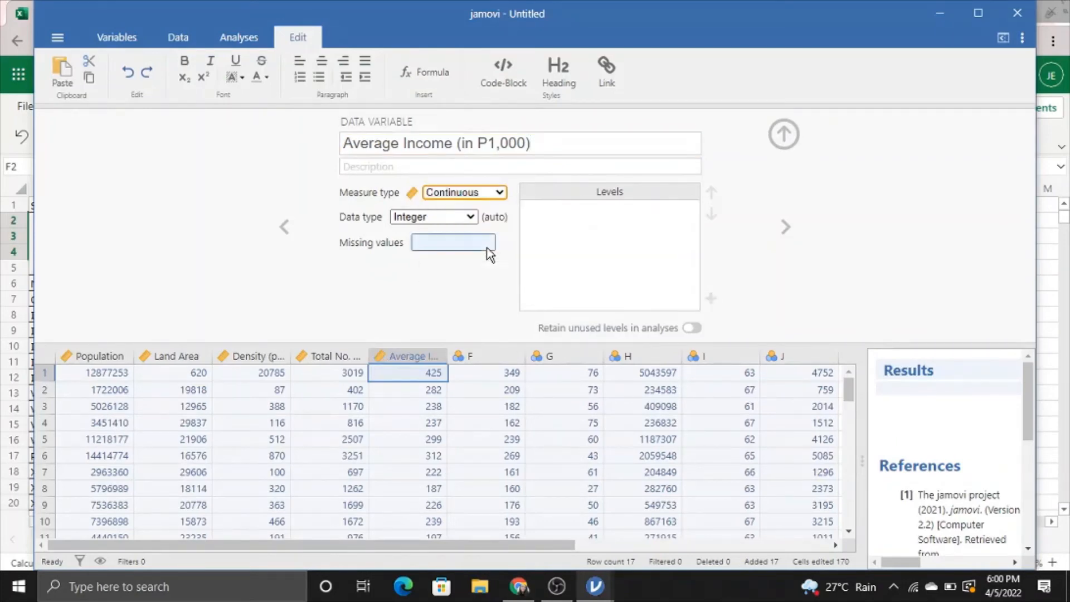
- Name data variable F "Average Expenditure (in 1,000)" using the header text copied from Excel cell G2
click(788, 226)
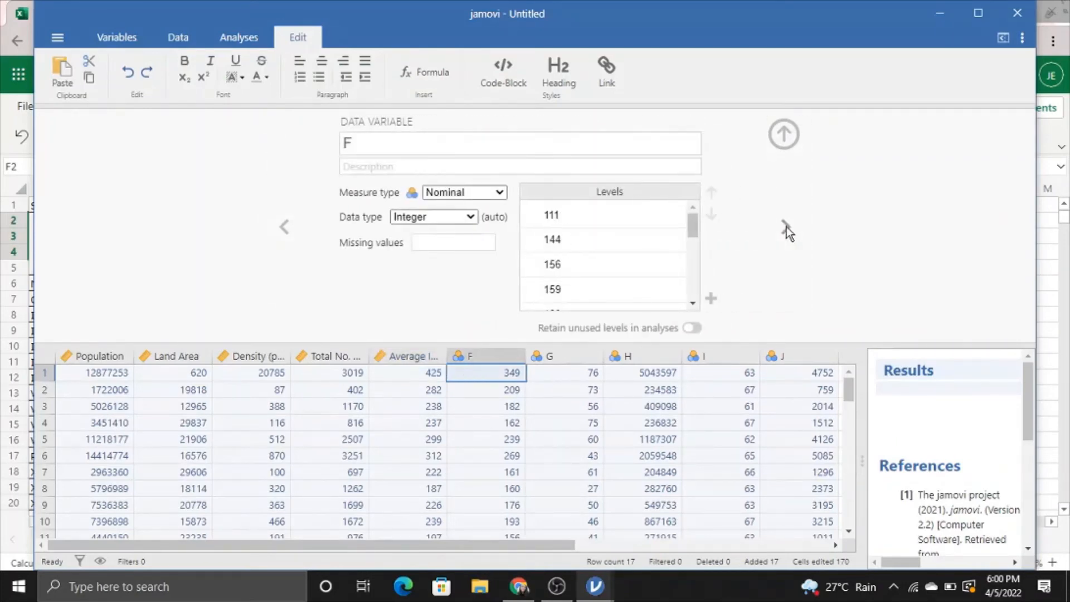
key(alt+Tab)
click(525, 251)
double_click(526, 251)
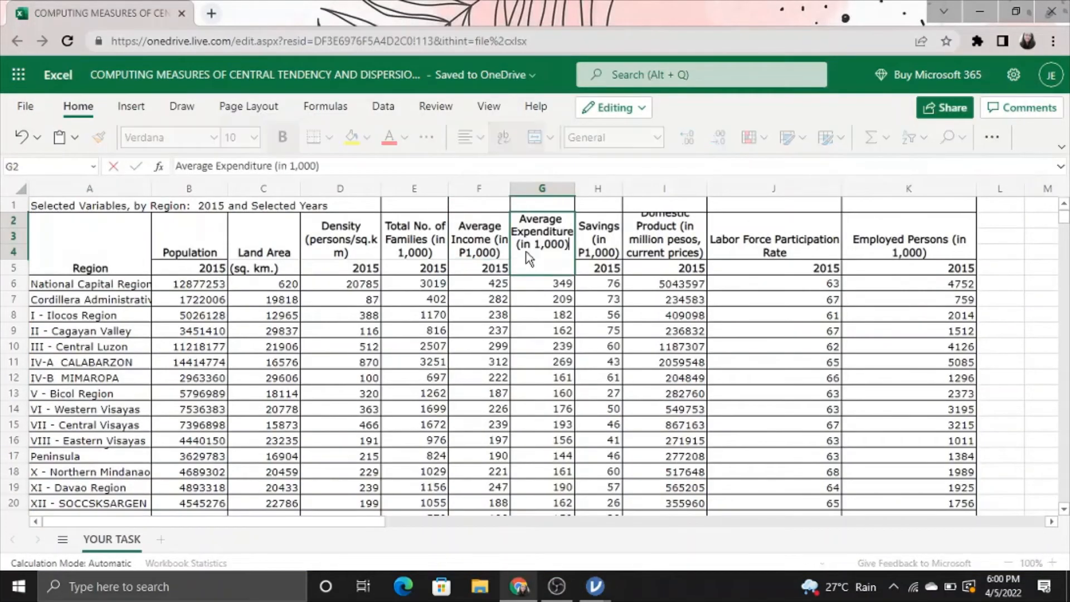
key(ctrl+a)
key(ctrl+c)
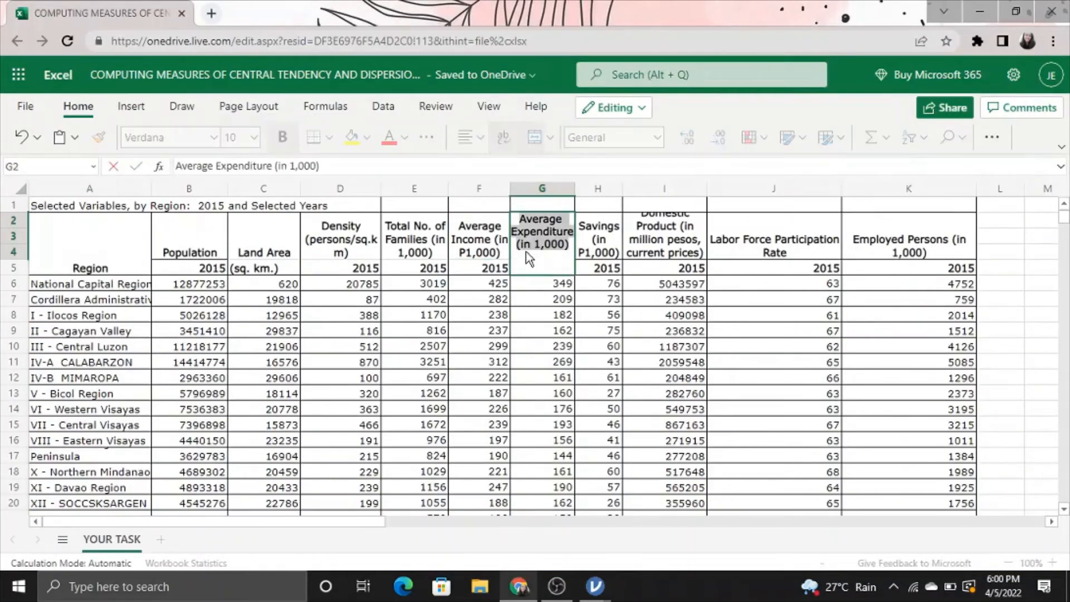
key(alt+Tab)
click(500, 149)
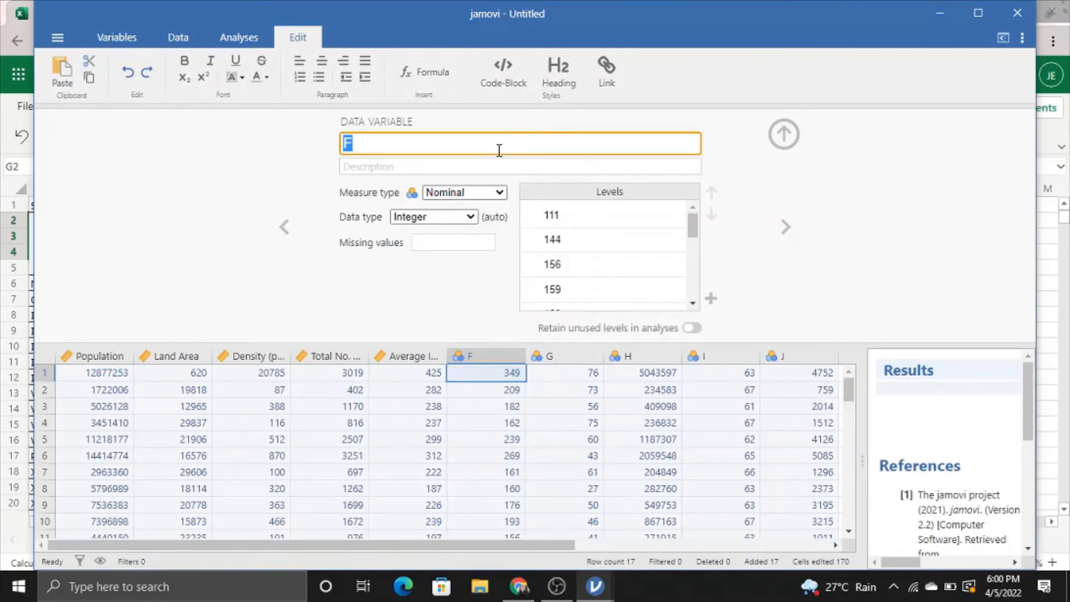
key(ctrl+v)
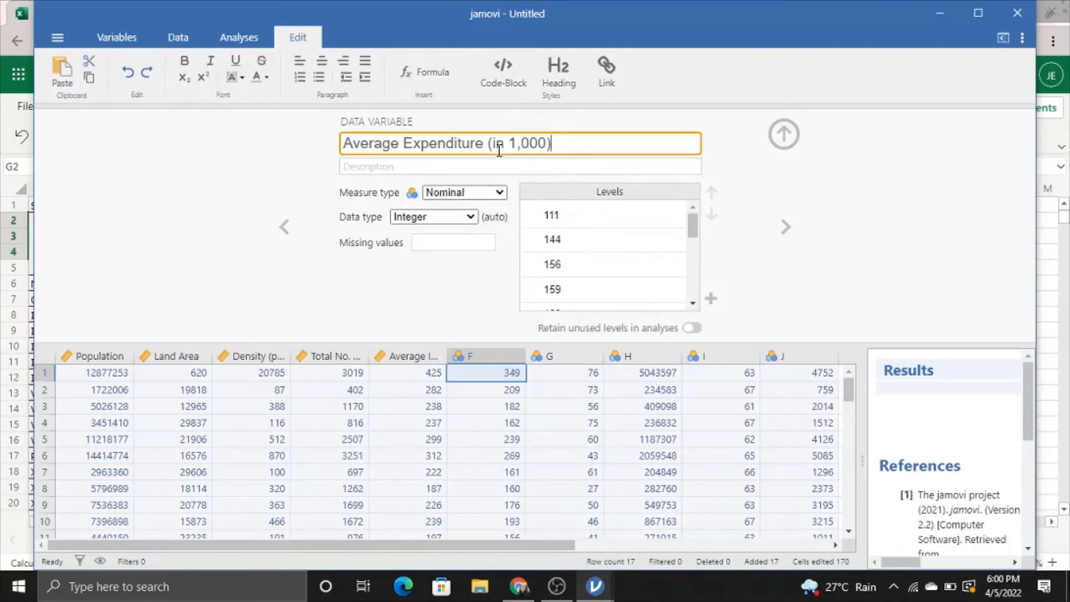
- Name data variable G "Savings (in P1,000)" using the header text copied from Excel cell H2
click(779, 220)
click(779, 219)
key(alt+Tab)
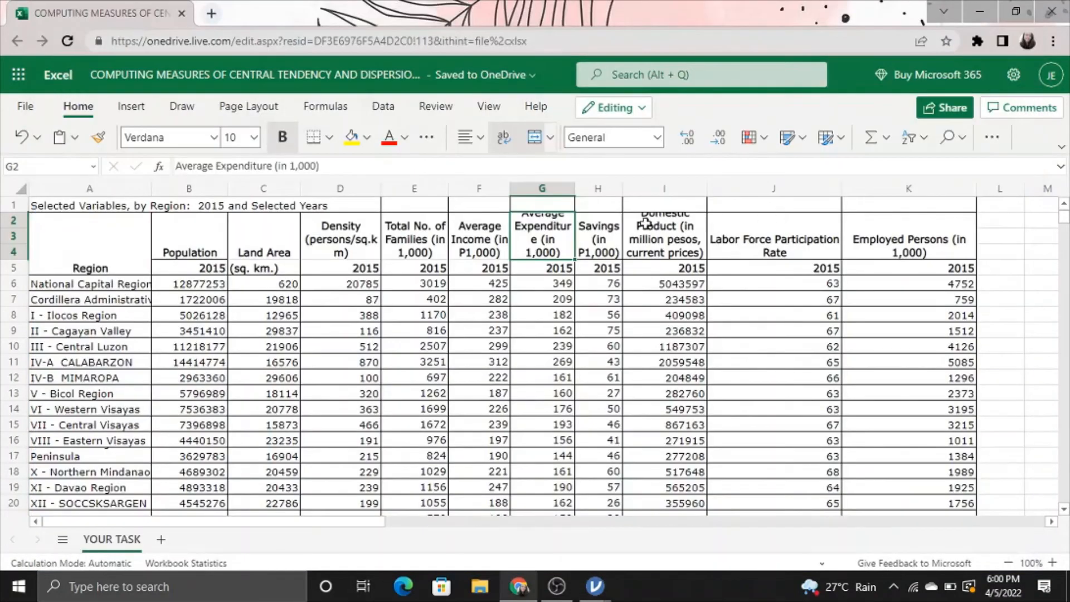
double_click(589, 246)
key(ctrl+a)
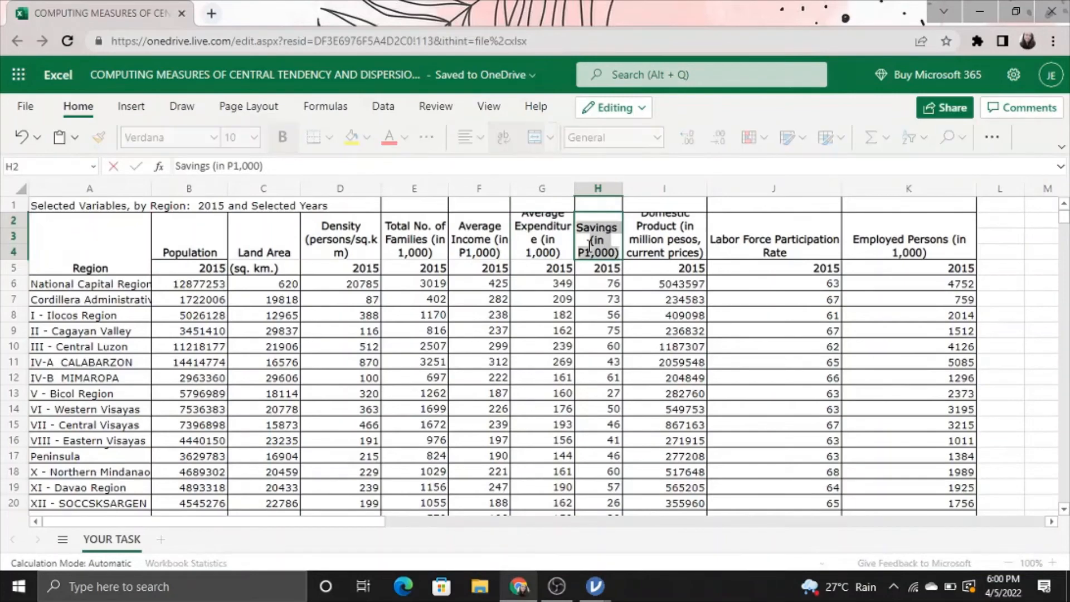
key(alt+Tab)
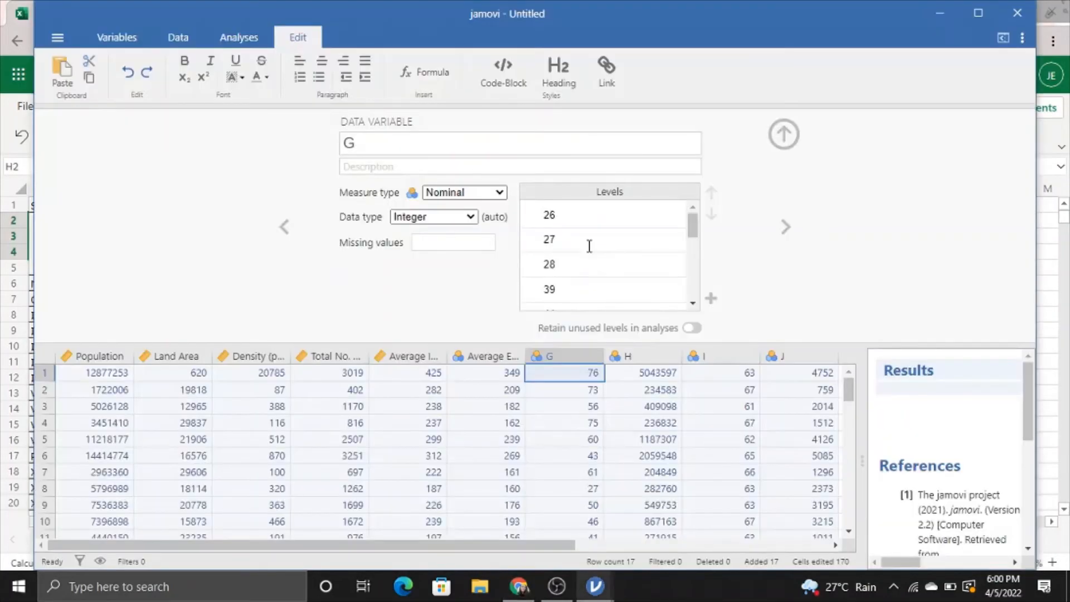
click(550, 144)
text(Savings (in P1,000))
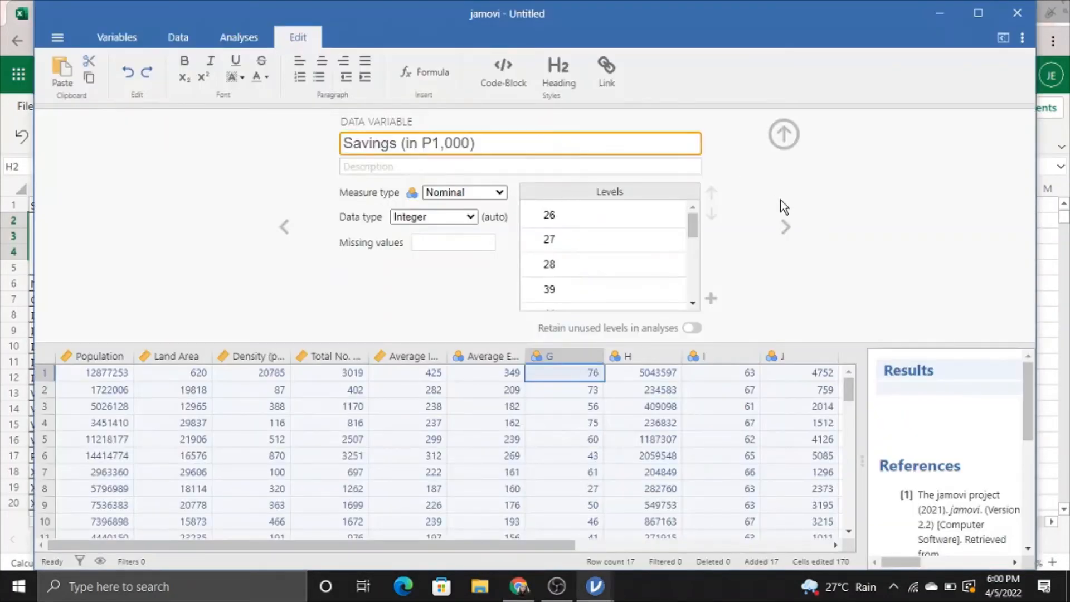
- Rename data variable H as "Gross Regional Domestic Product (in million pesos, current prices)", copied from Excel cell I2, and set its measure type to Continuous
click(784, 229)
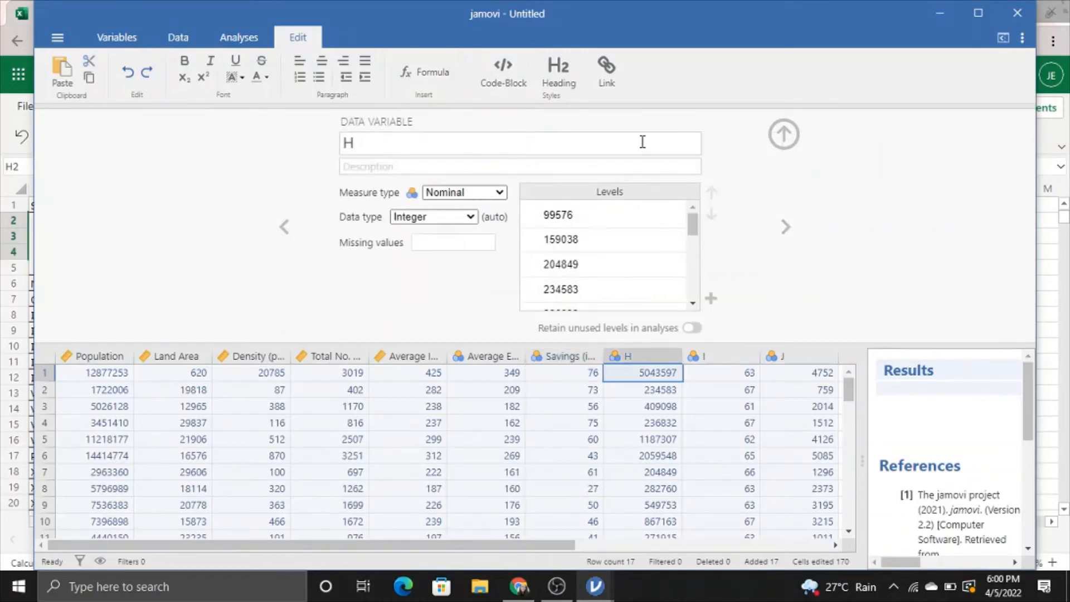
click(642, 142)
key(alt+Tab)
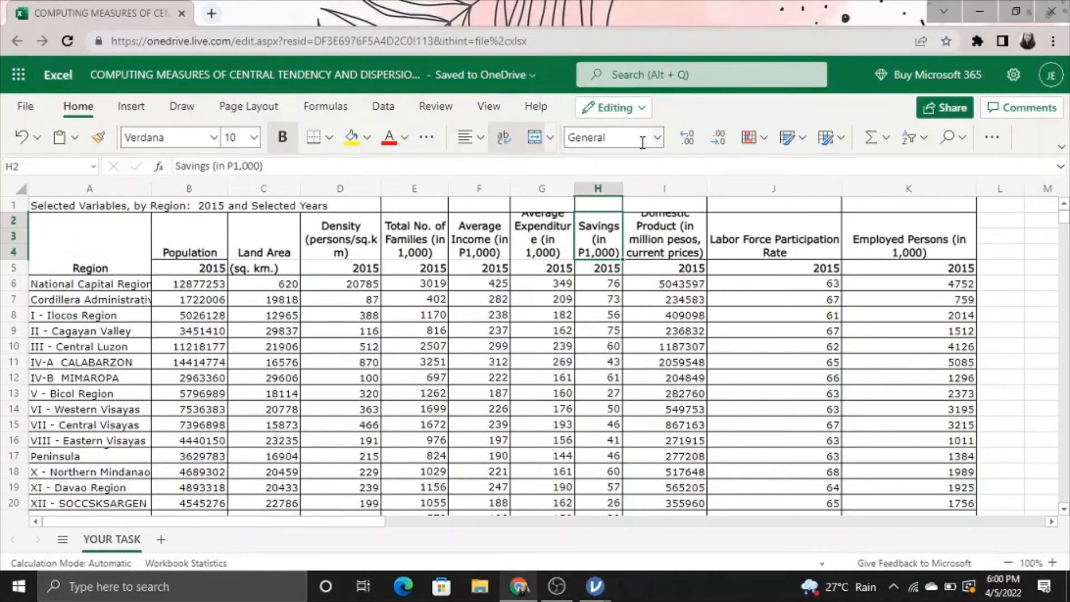
double_click(658, 219)
key(ctrl+a)
key(ctrl+c)
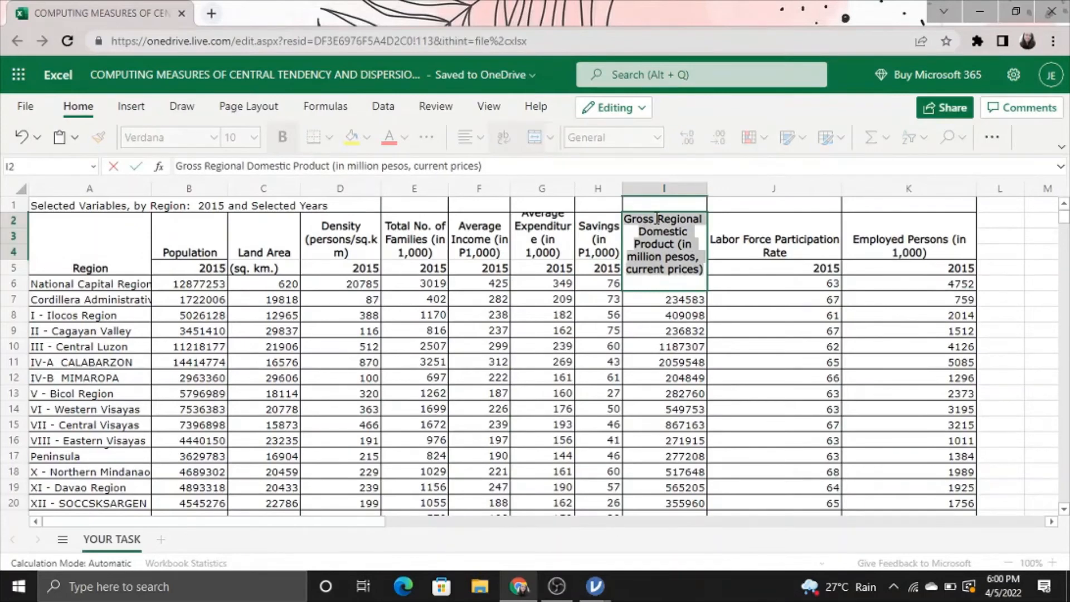
key(alt+Tab)
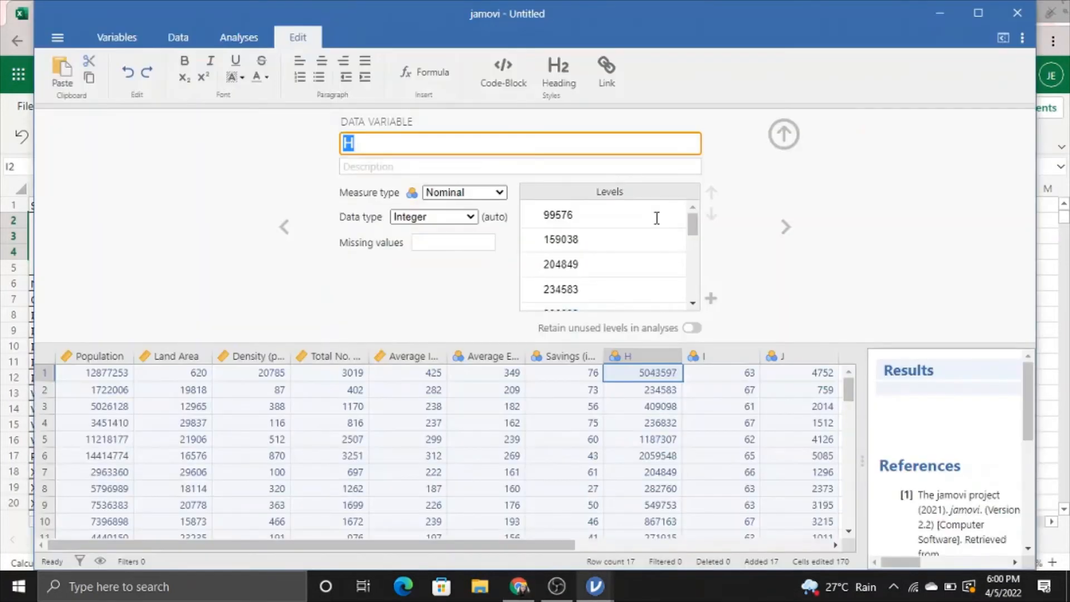
key(ctrl+v)
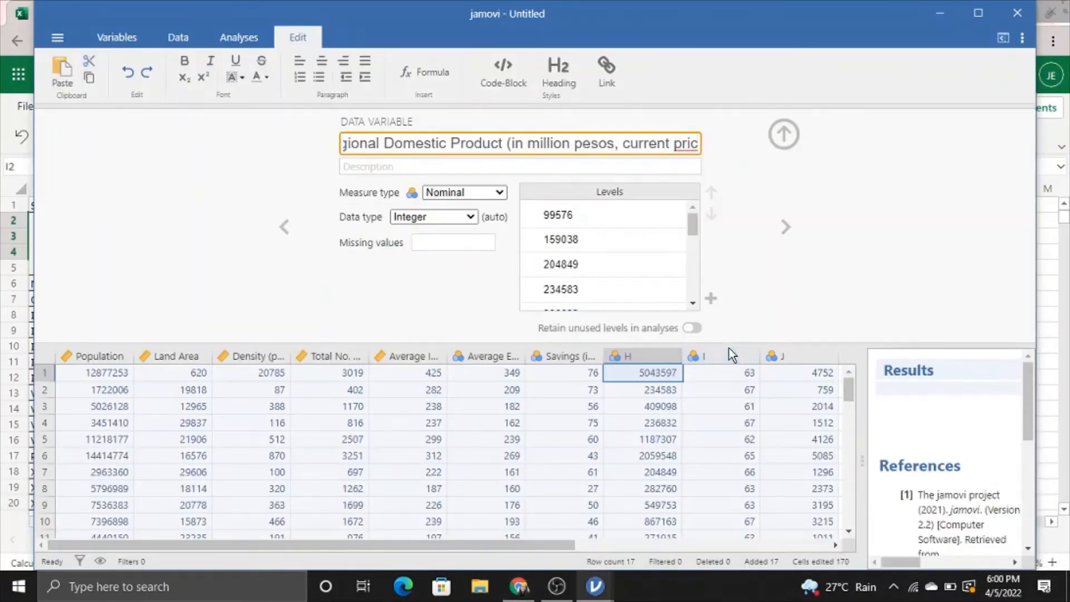
click(500, 195)
click(493, 194)
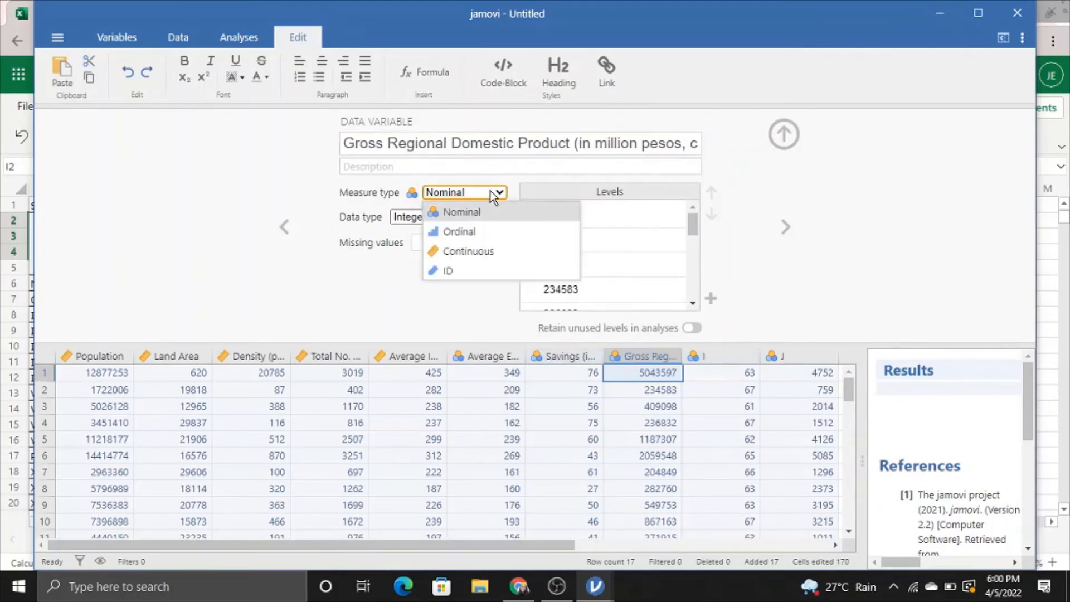
click(491, 252)
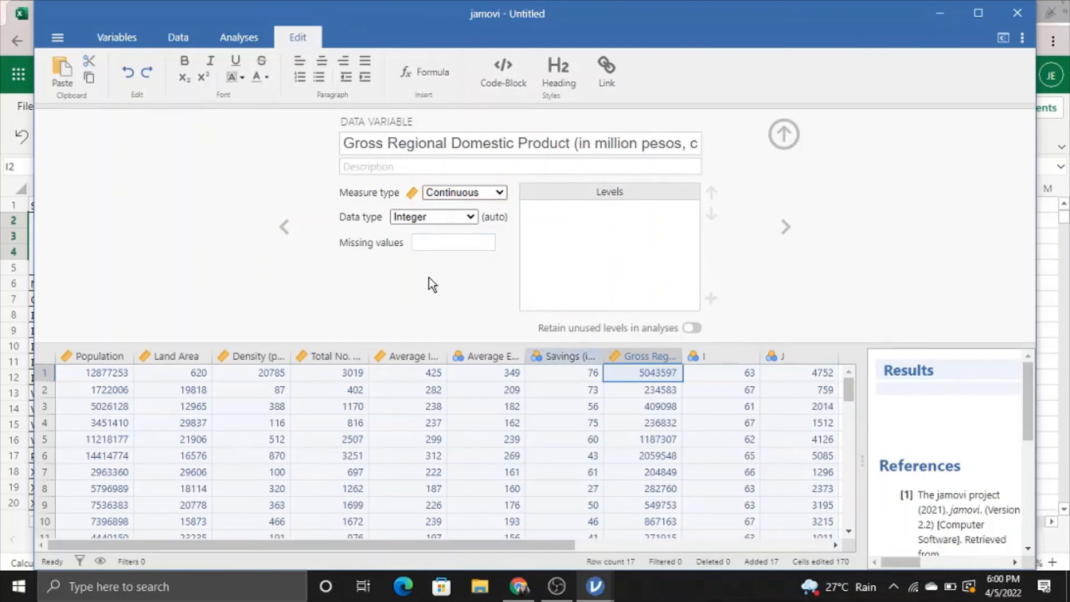
- Go back to the Savings and Average Expenditure variables and set the measure type of both to Continuous
click(283, 218)
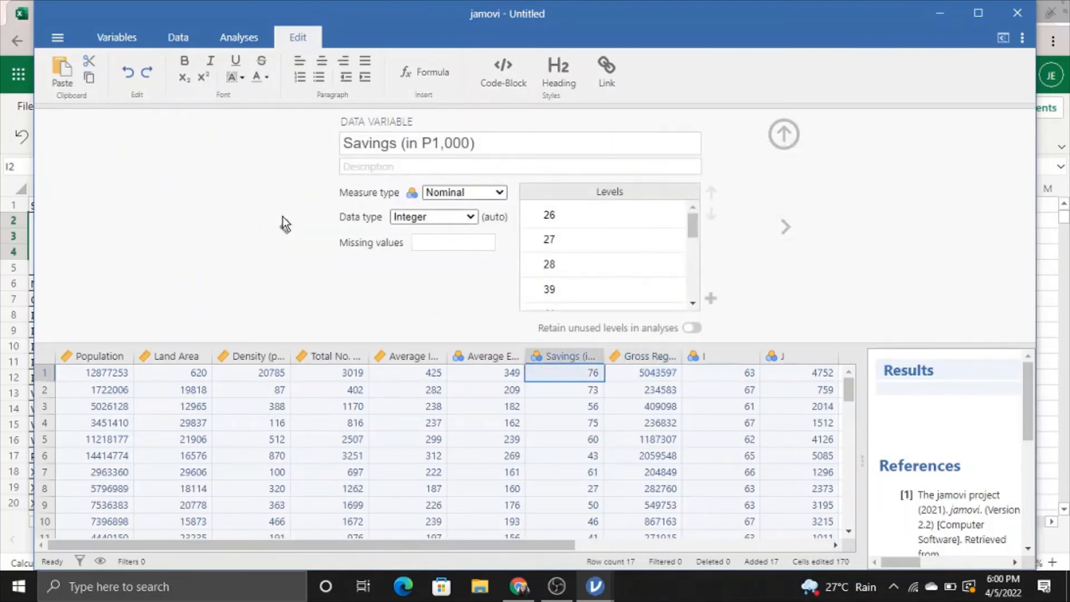
click(476, 198)
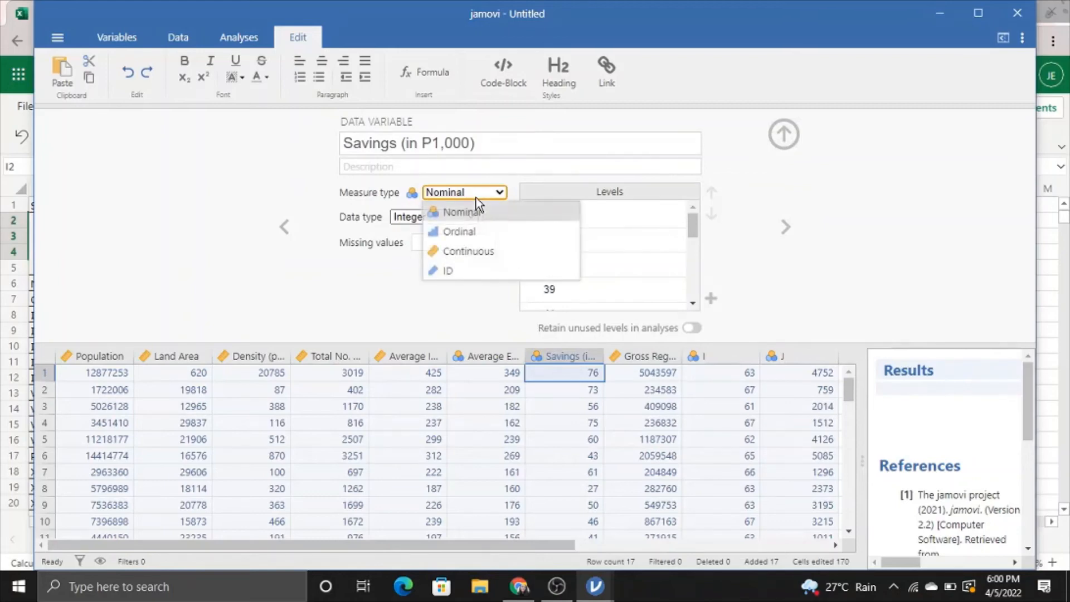
click(486, 256)
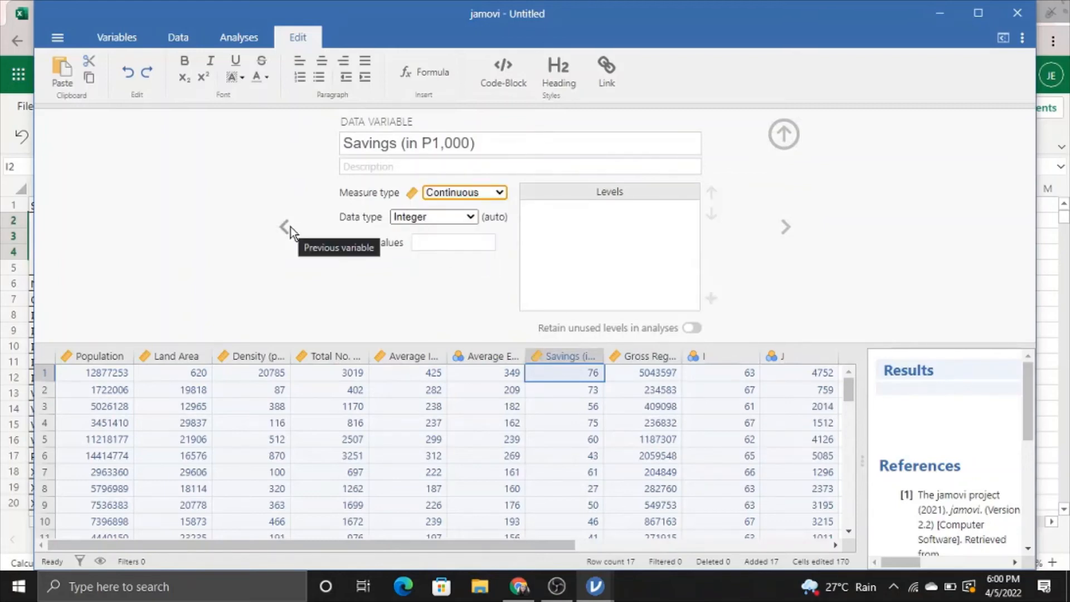
click(285, 226)
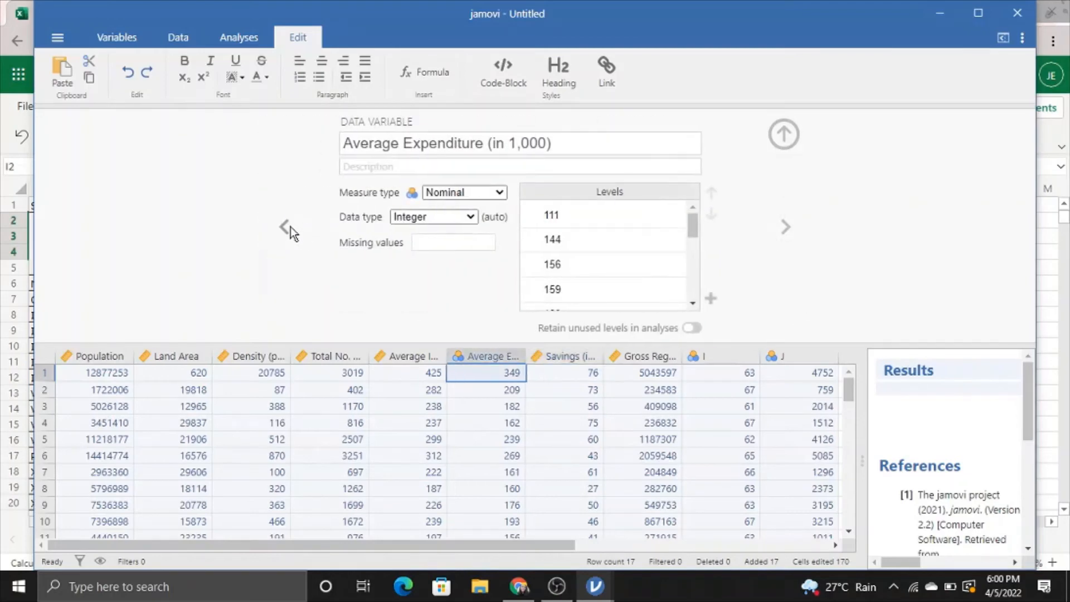
click(465, 193)
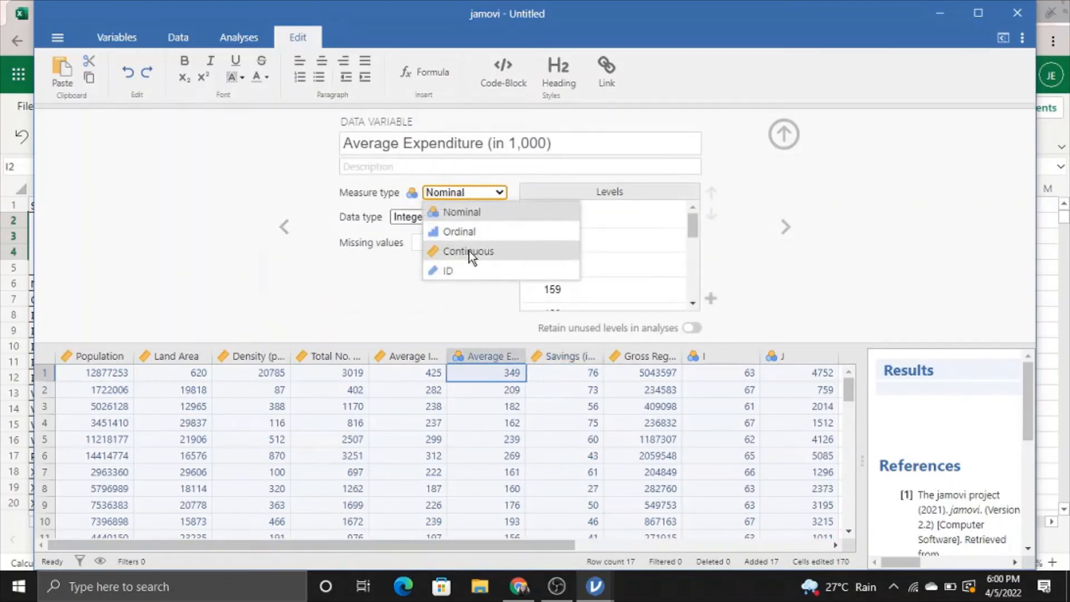
click(470, 251)
- Review the names and measure types of the variables from Total No. of Families through Gross Regional Domestic Product
click(283, 226)
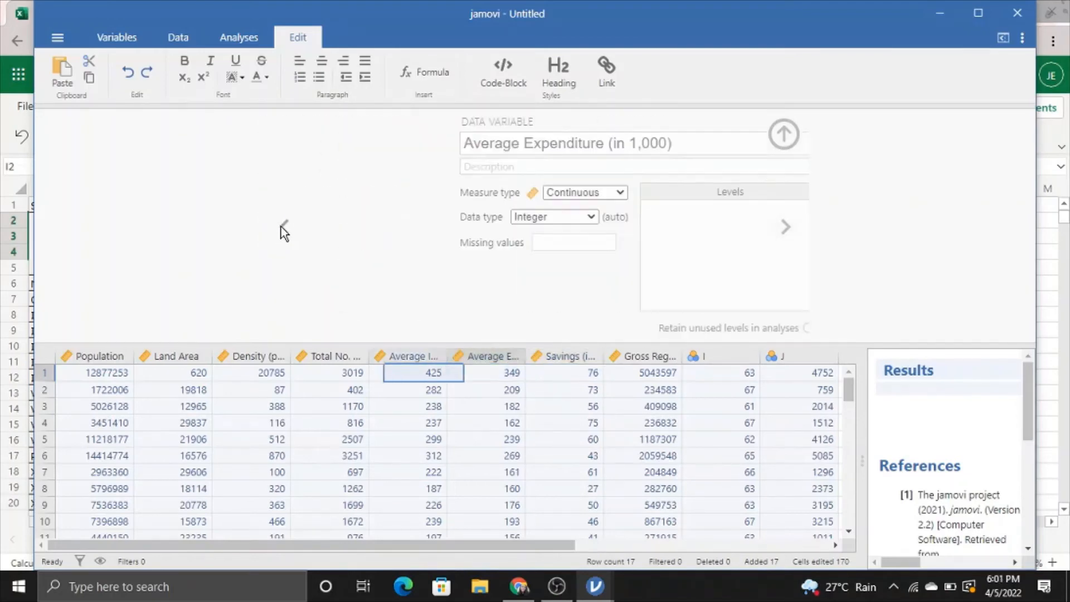
click(281, 227)
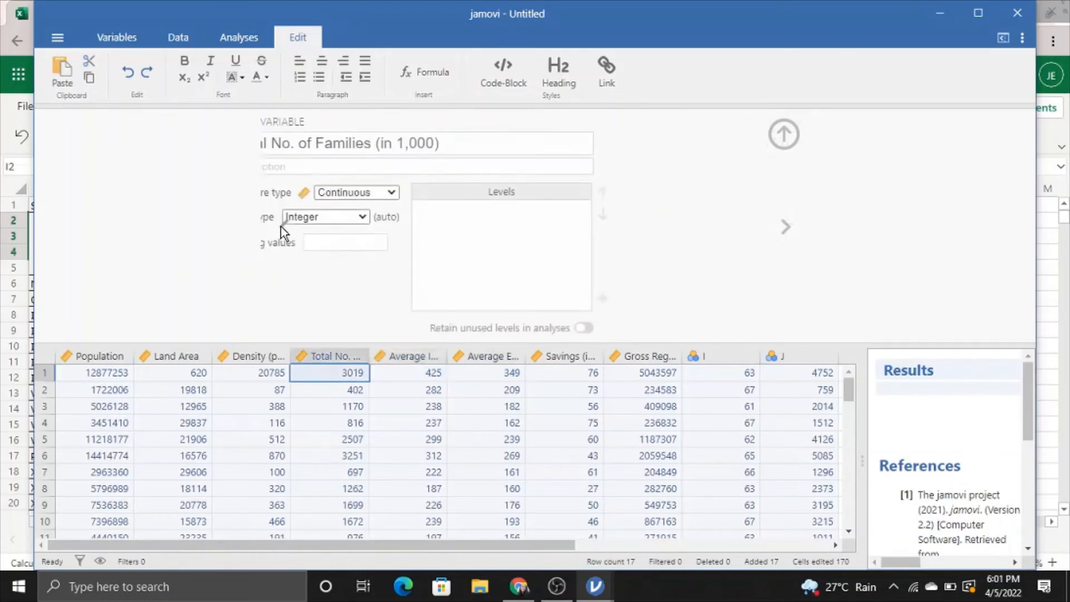
click(789, 229)
click(787, 228)
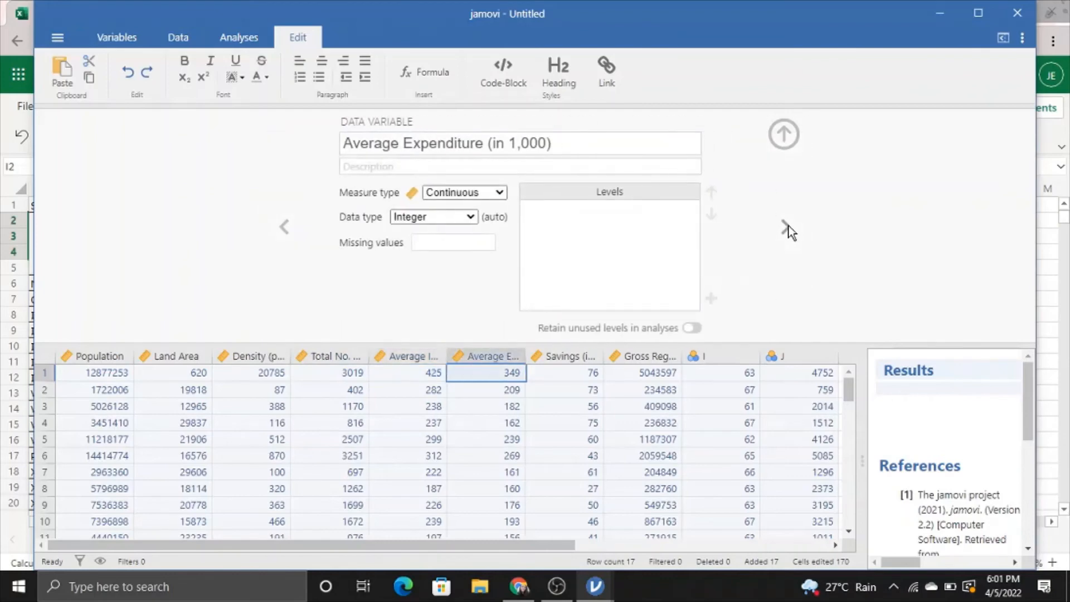
click(787, 227)
click(787, 227)
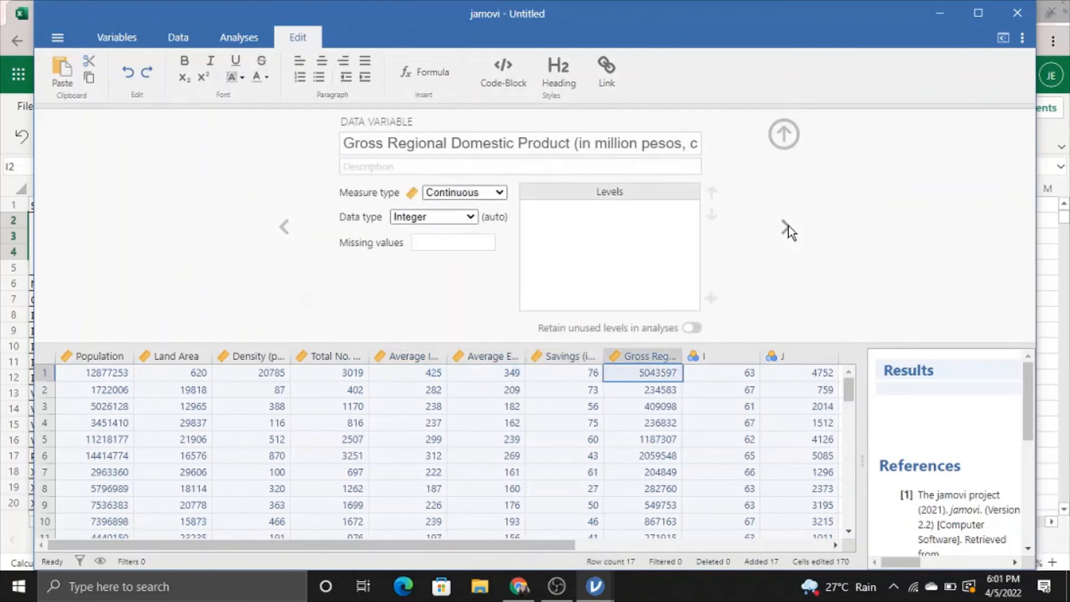
click(787, 227)
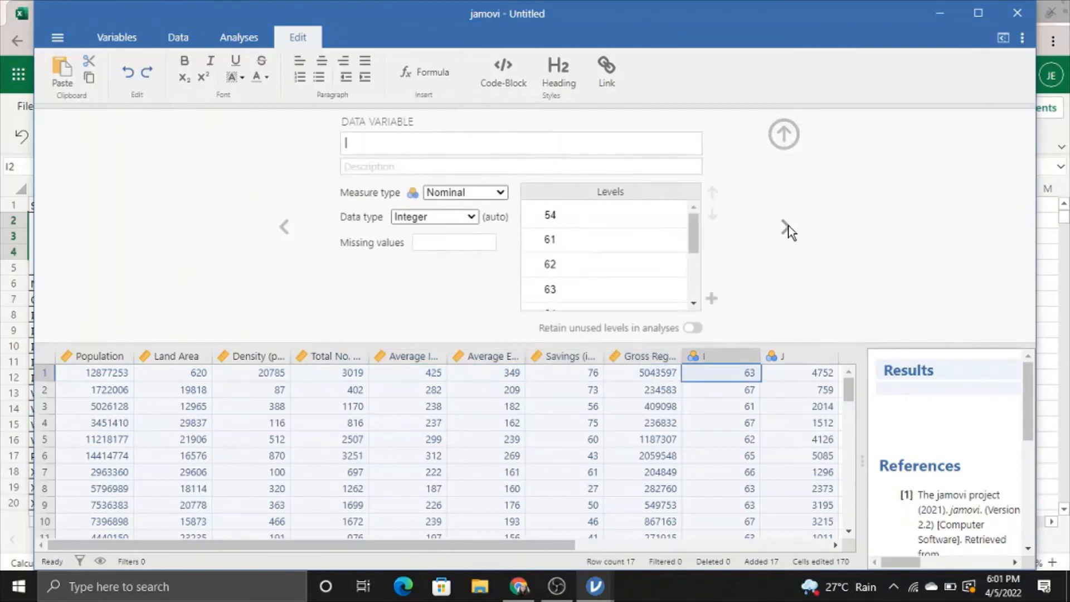
click(286, 228)
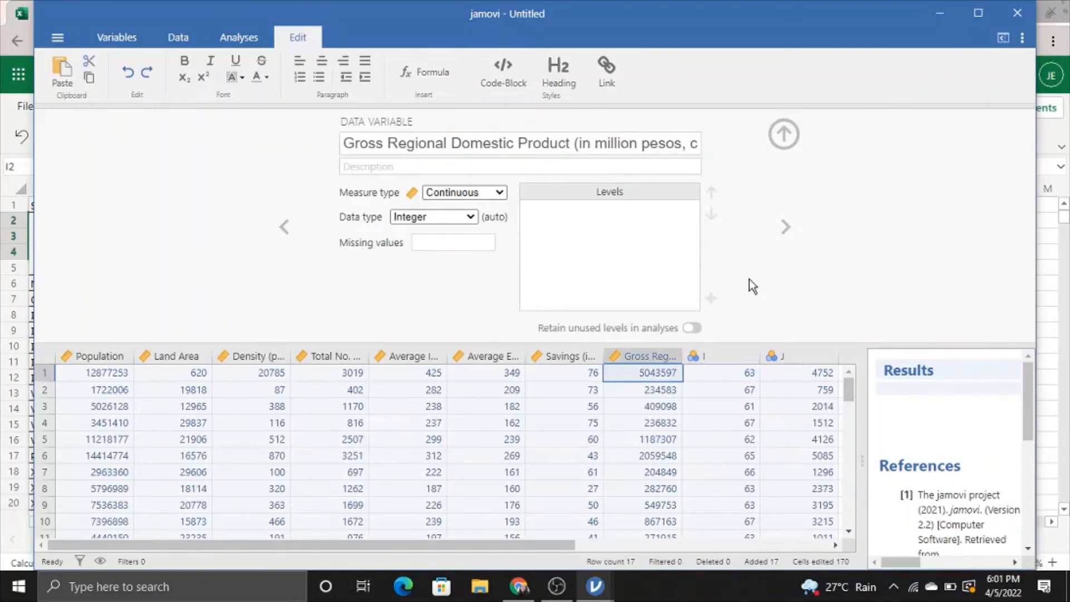
- Rename data variable I as "Labor Force Participation Rate", copied from Excel cell J2, and set its measure type to Continuous
click(787, 227)
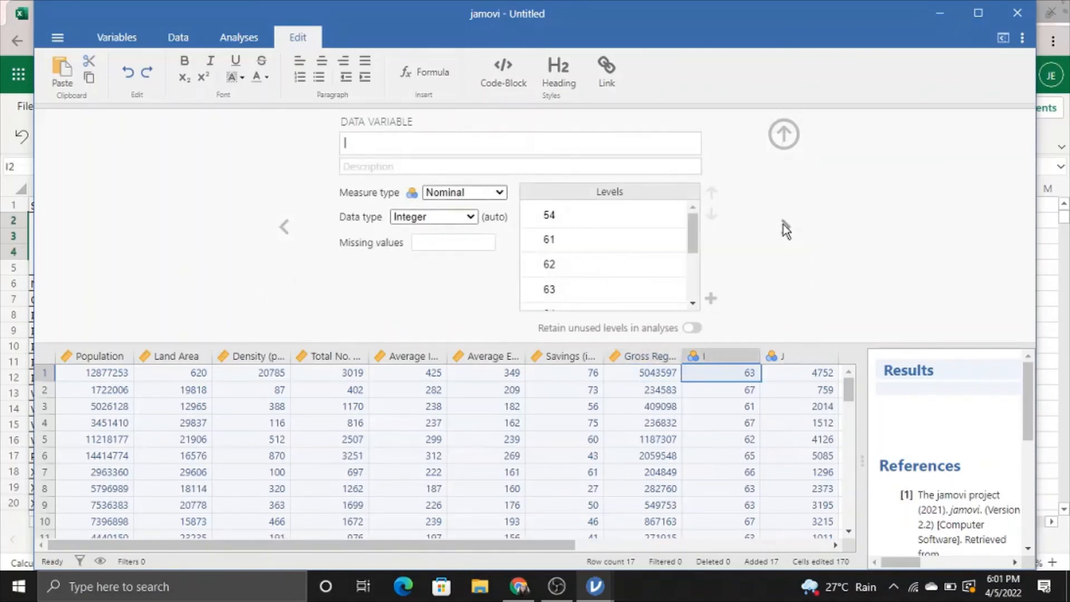
key(alt+Tab)
double_click(767, 253)
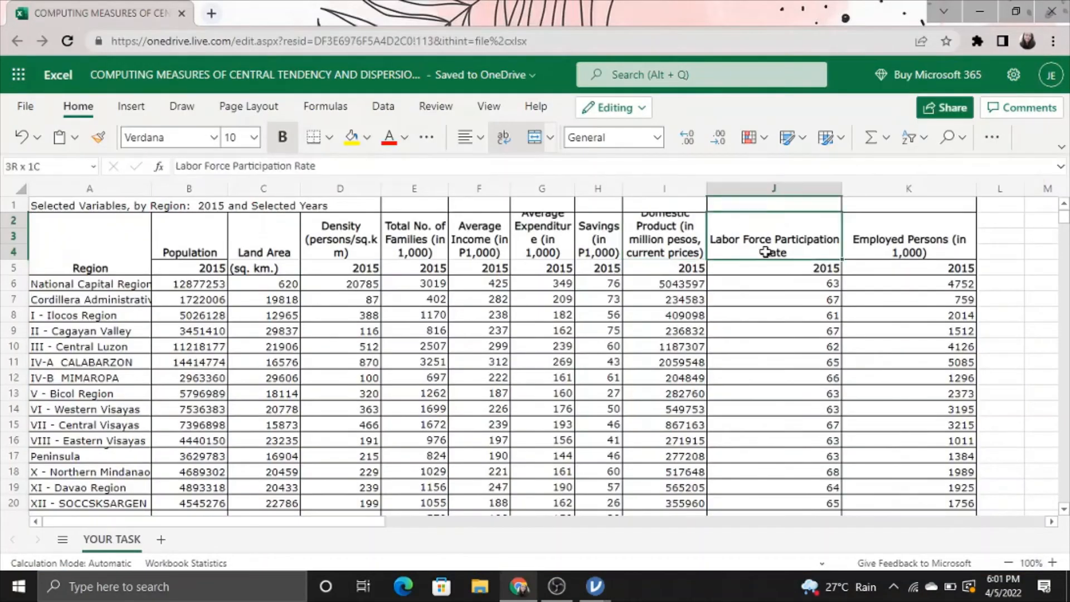
key(ctrl+a)
key(ctrl+c)
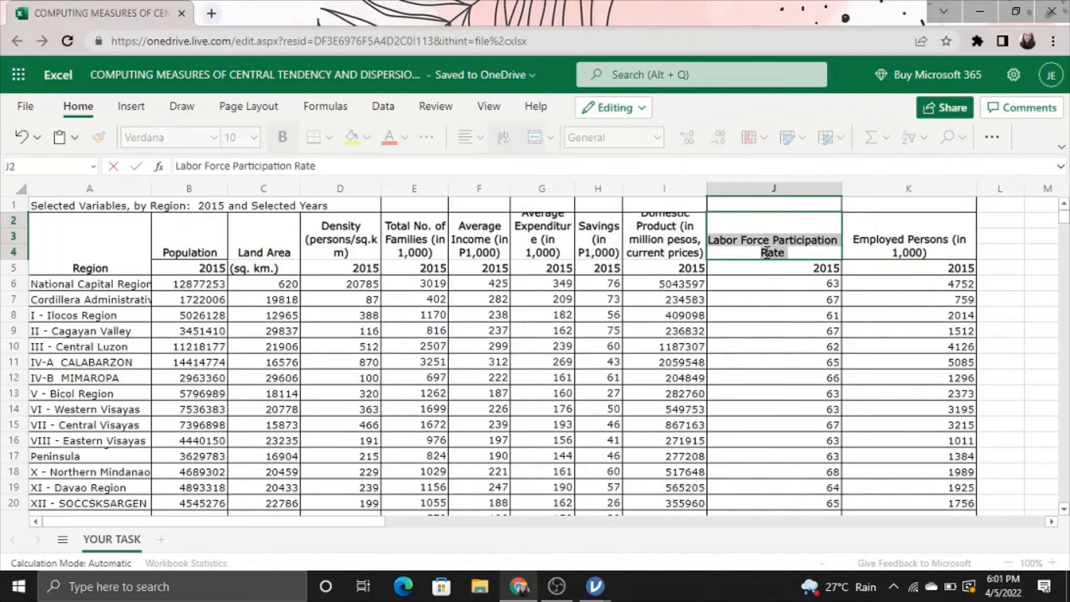
key(alt+Tab)
click(578, 147)
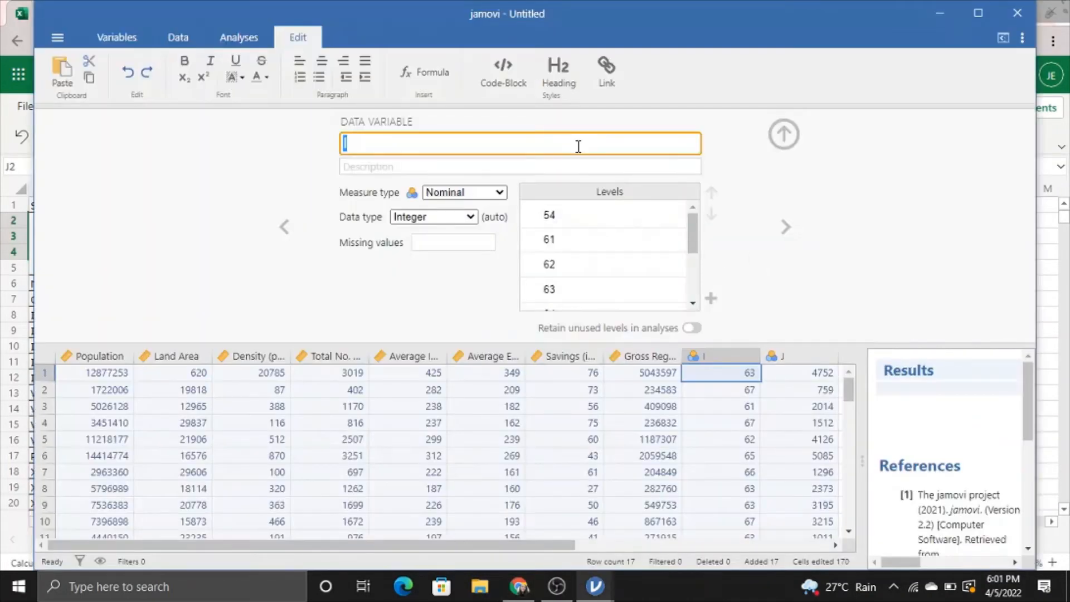
key(ctrl+v)
click(477, 194)
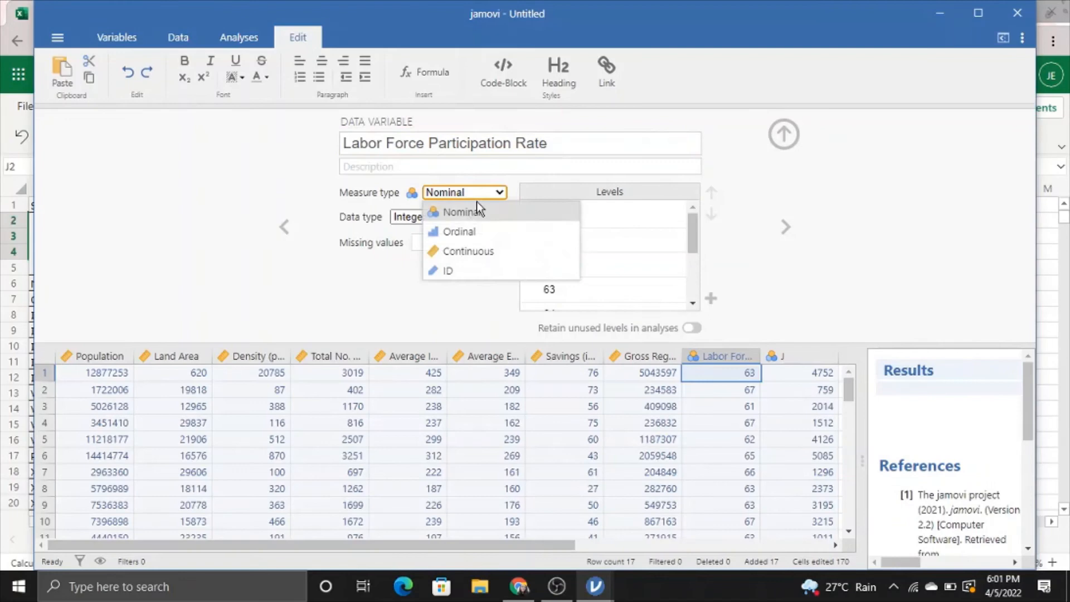
click(483, 250)
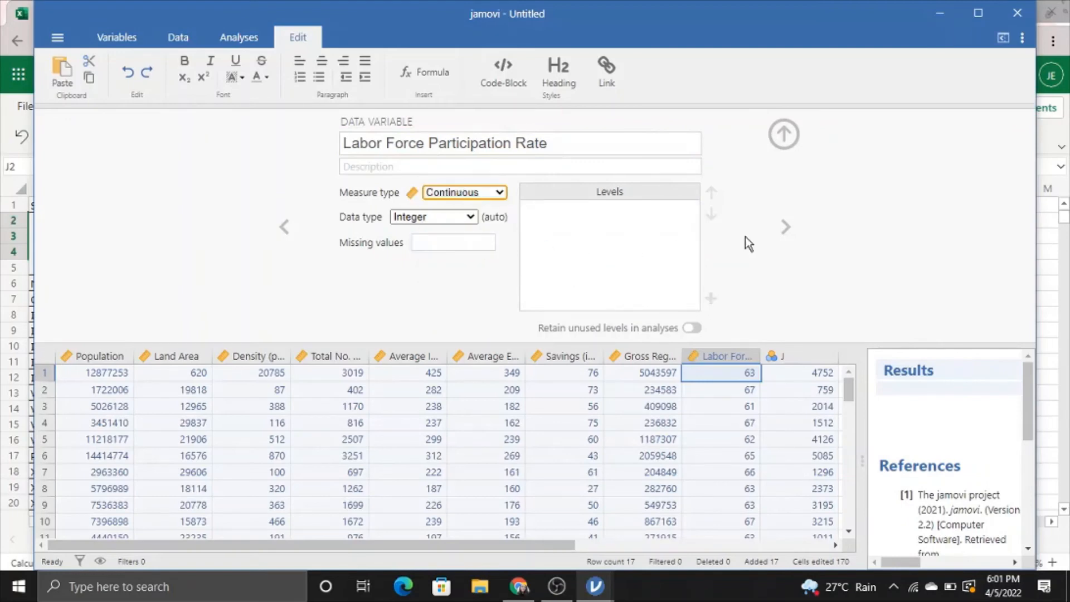
- Rename data variable J as "Employed Persons (in 1,000)", copied from Excel cell K2, and set its measure type to Continuous
click(784, 227)
key(alt+Tab)
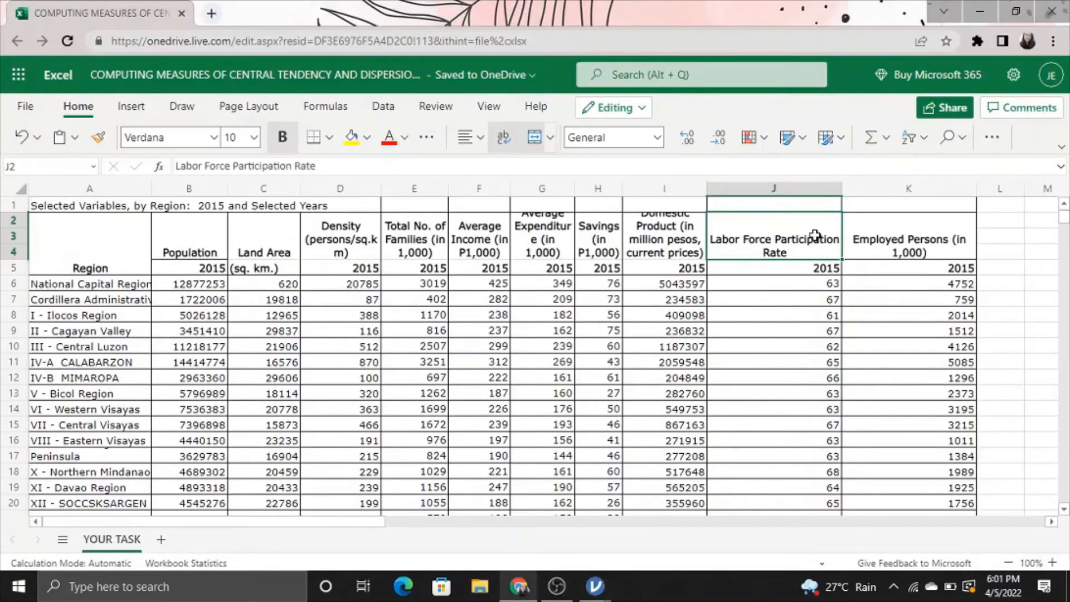
double_click(910, 251)
key(ctrl+a)
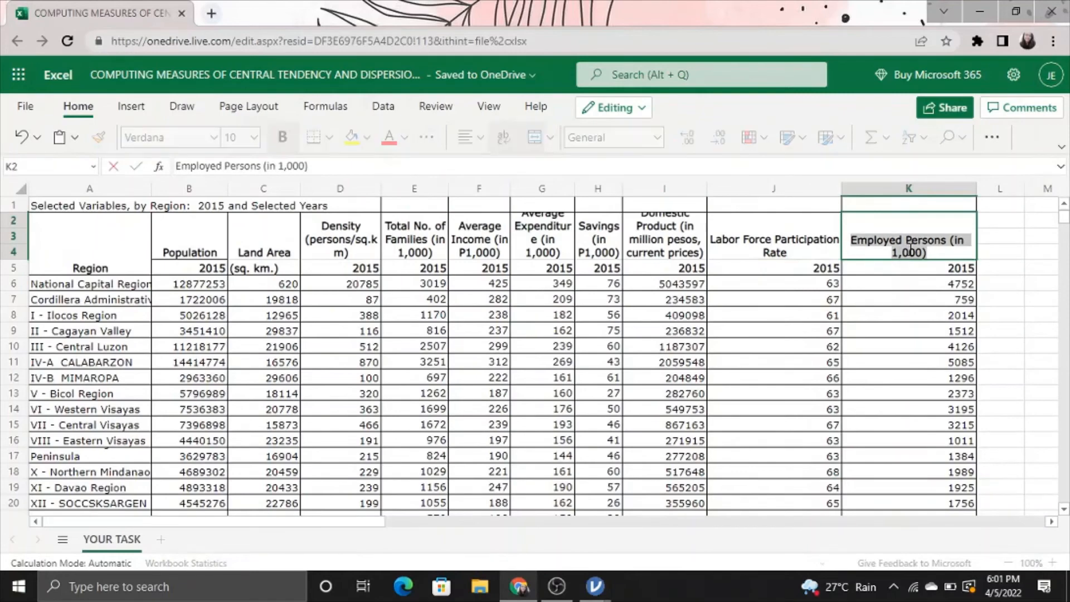
key(ctrl+c)
key(alt+Tab)
click(622, 148)
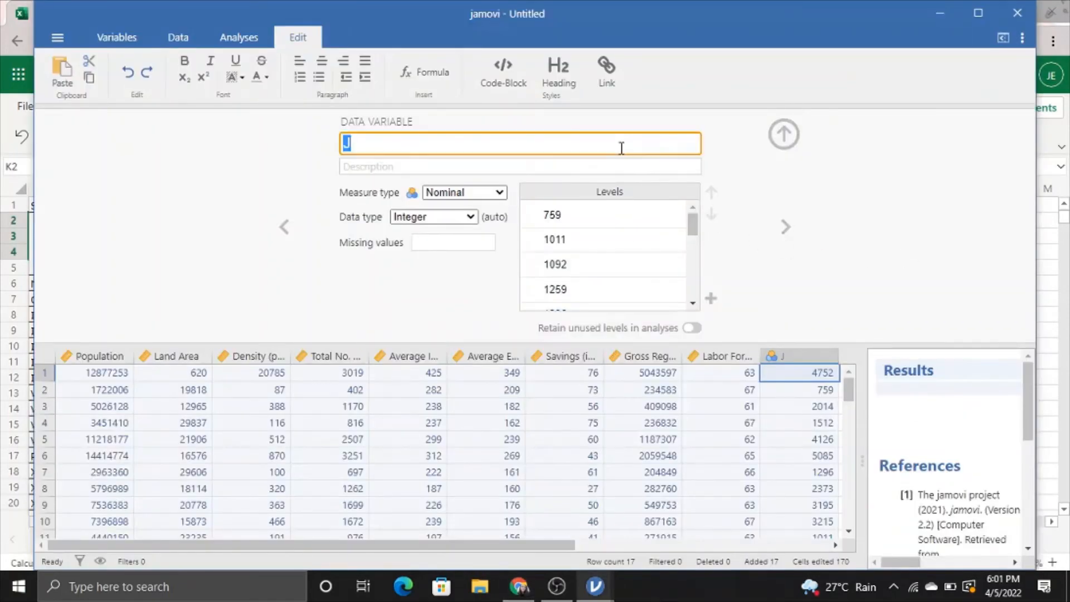
key(ctrl+v)
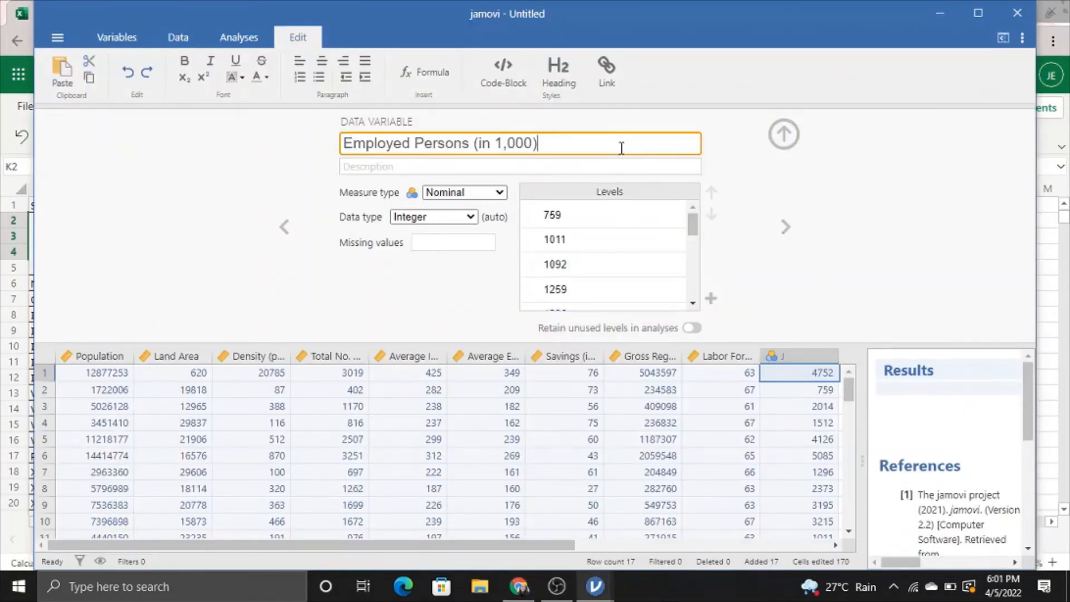
click(501, 193)
click(498, 249)
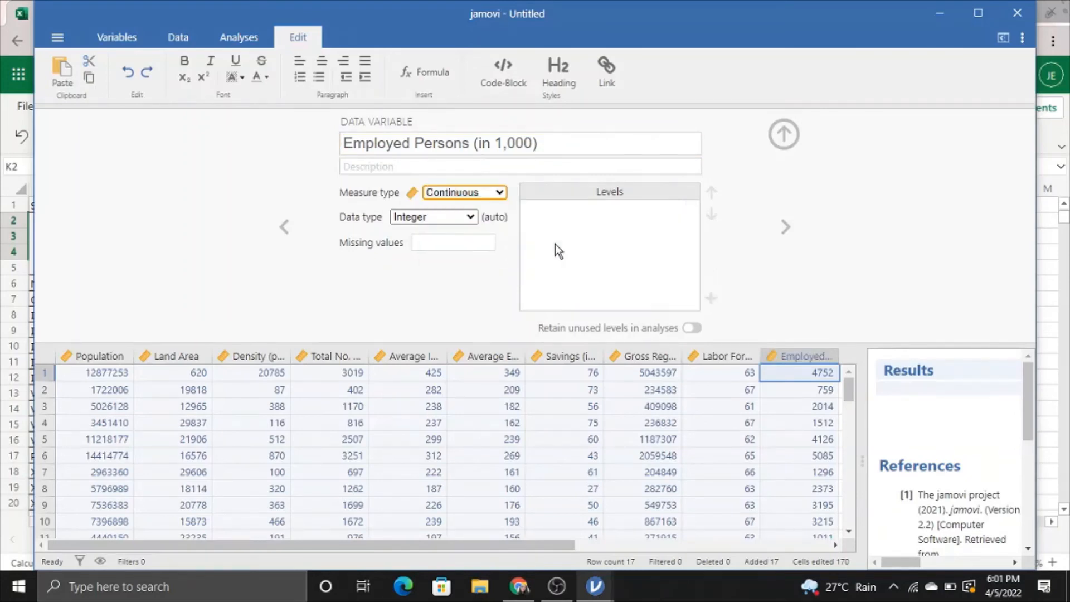
- Return to the start of the data, select the Population column and close the variable editor
click(783, 228)
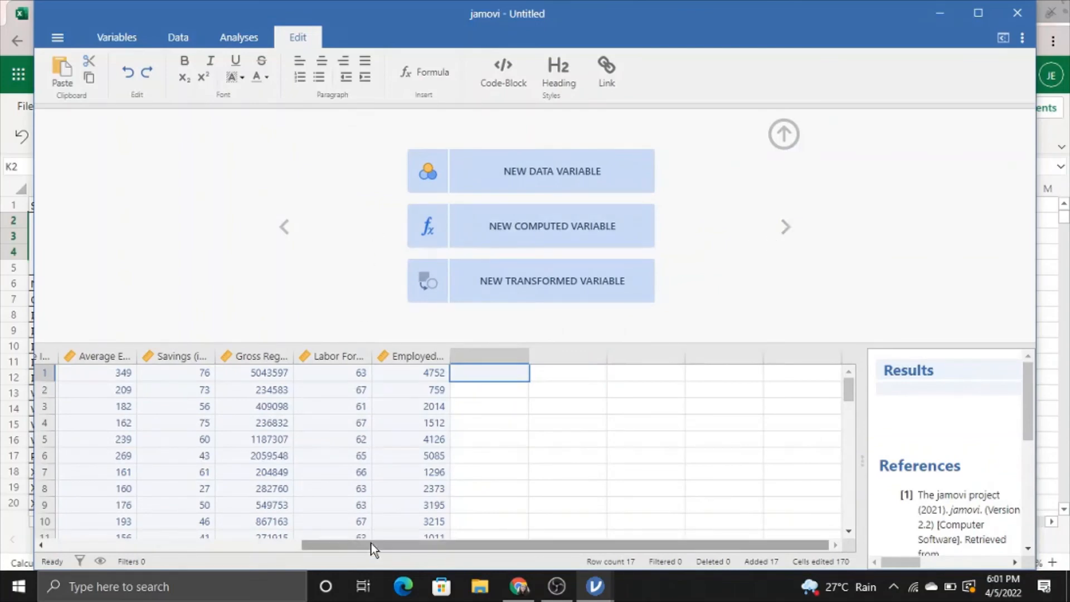
drag(371, 545, 89, 531)
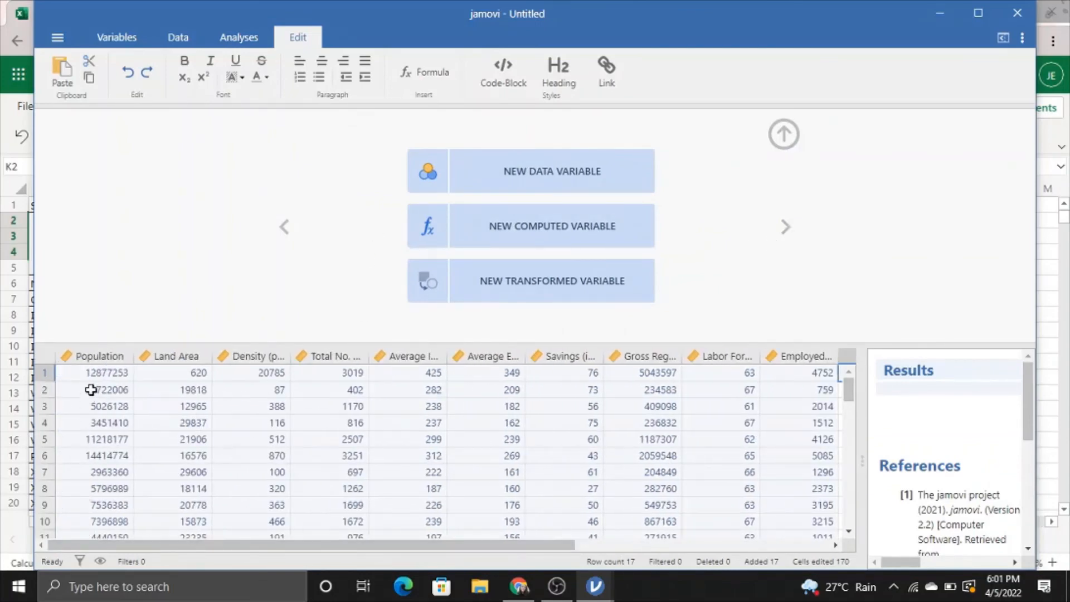
click(99, 358)
click(784, 135)
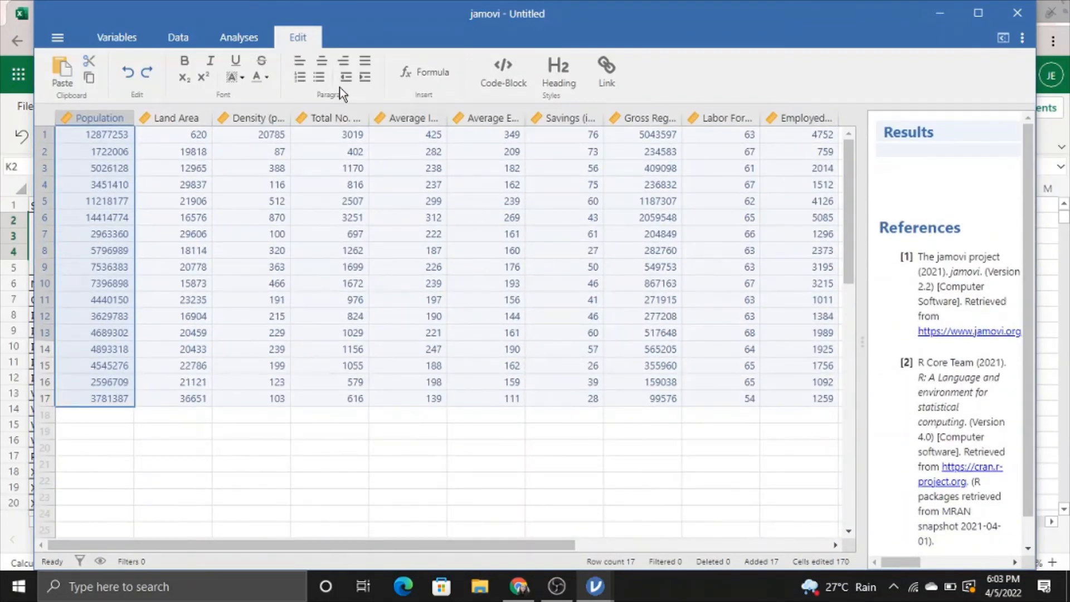
- Start a Descriptives analysis and add Mode, Sum, Variance and Range to its selected statistics
click(235, 35)
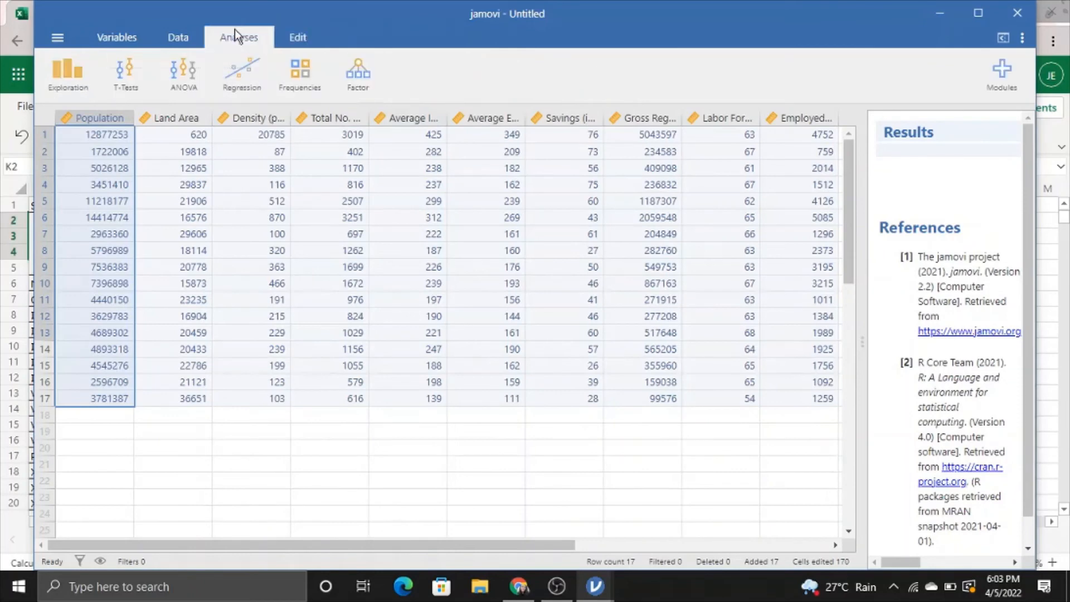
click(69, 75)
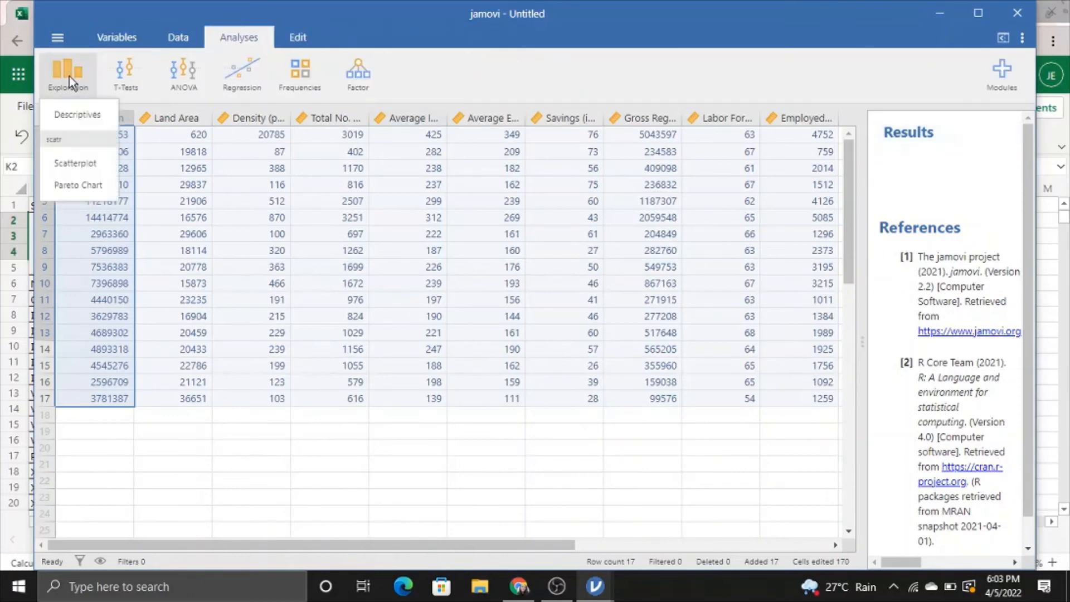
click(79, 121)
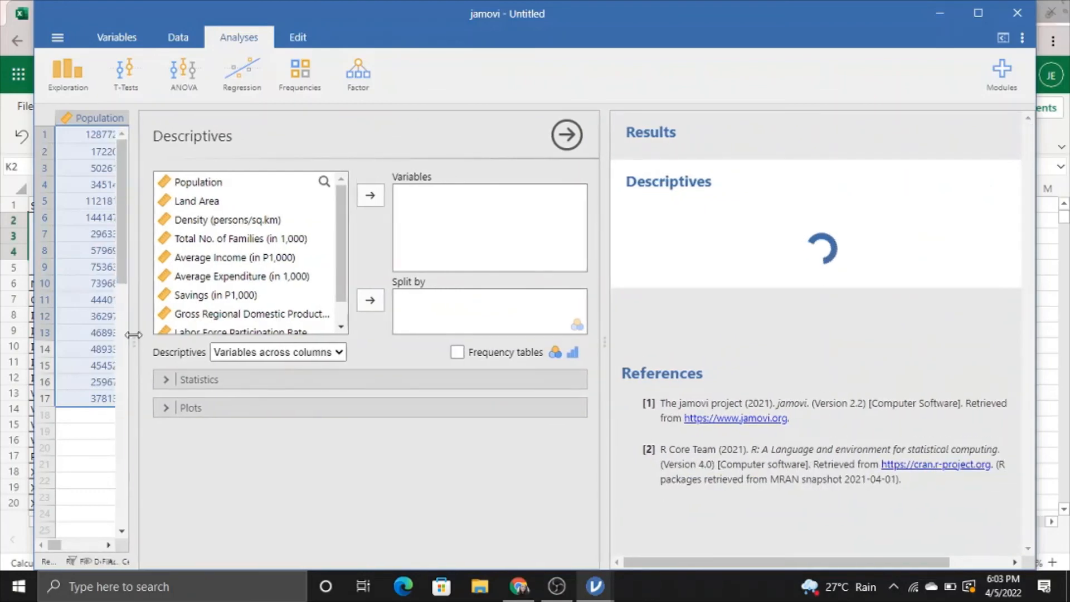
click(205, 380)
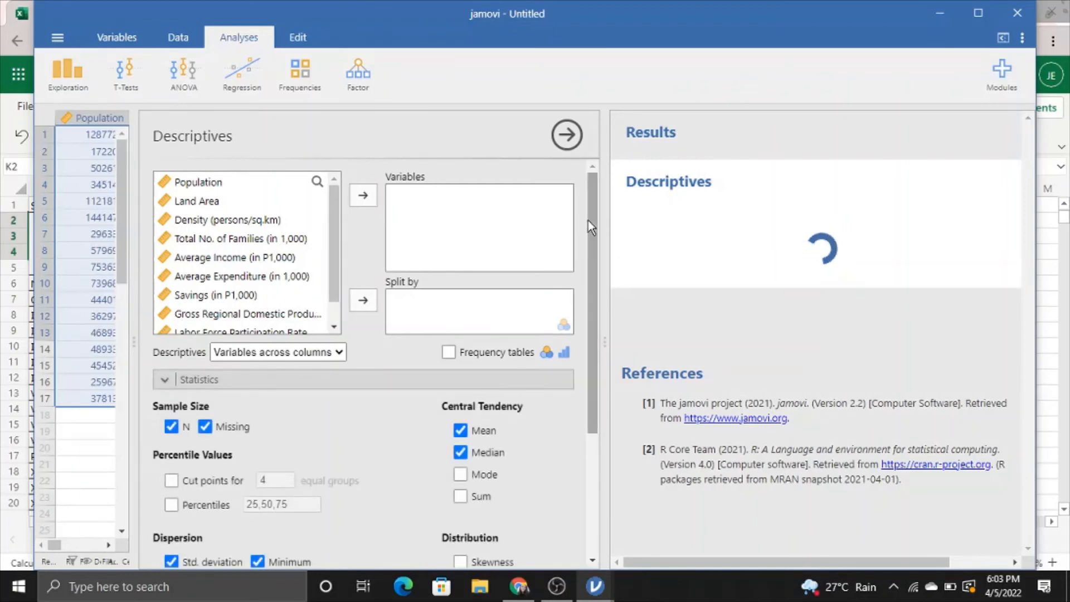
drag(589, 222, 594, 342)
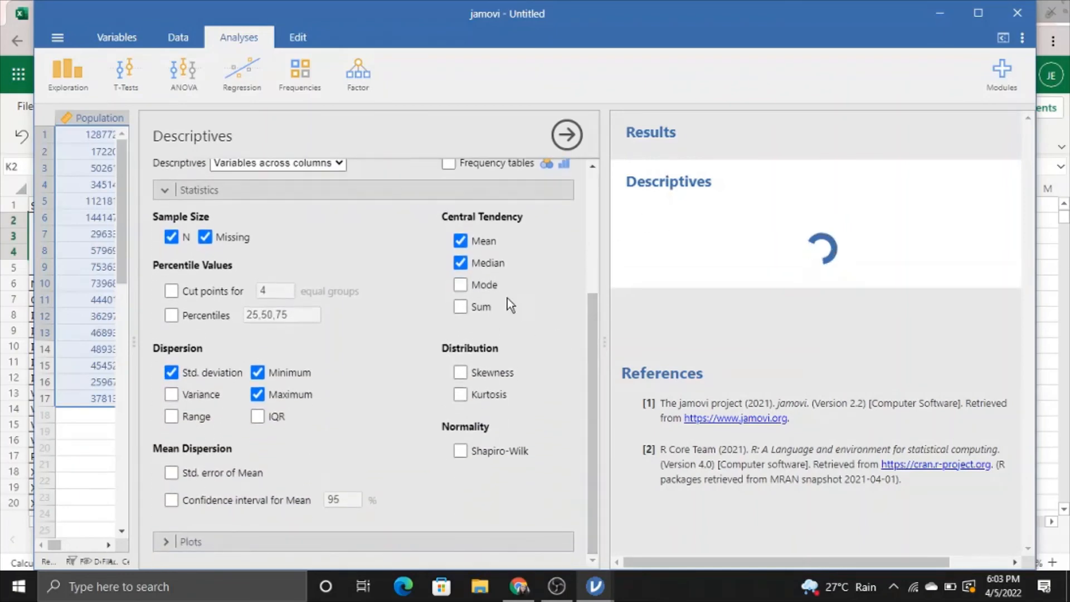
click(460, 285)
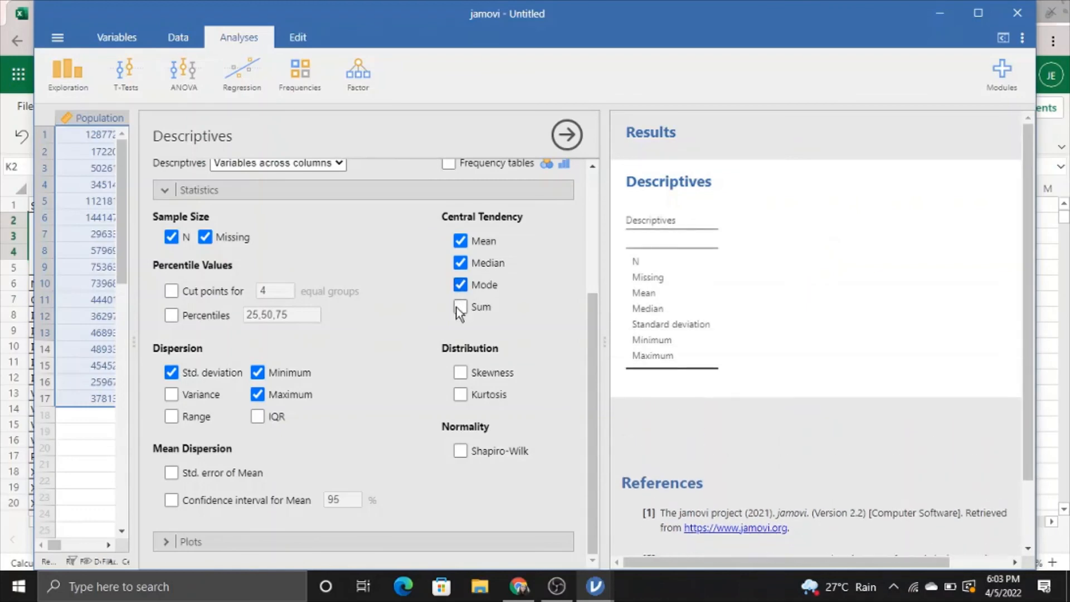
click(460, 308)
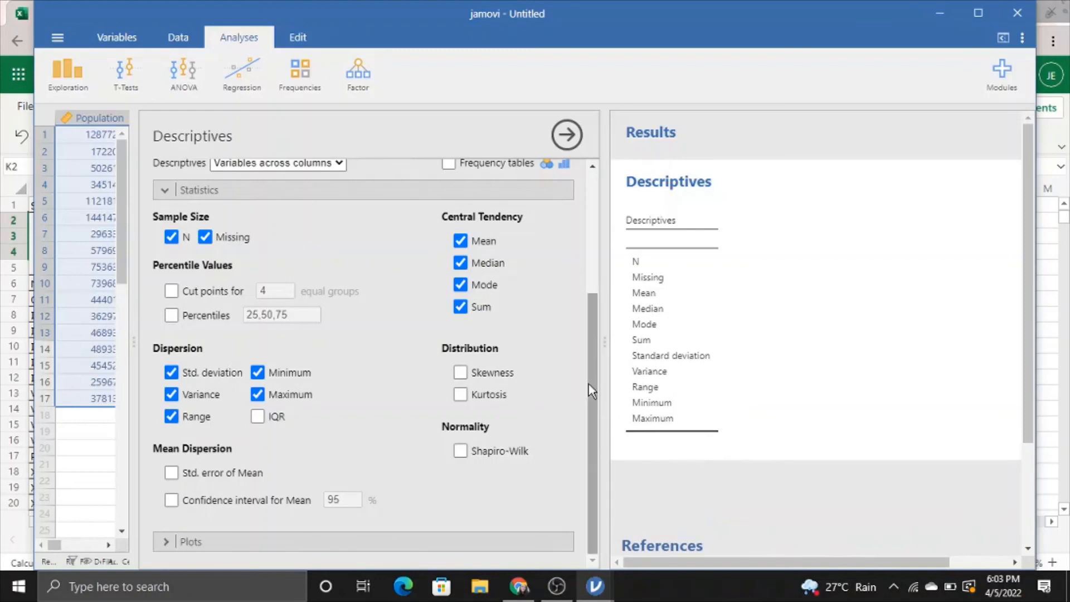
- Add all ten variables, from Population through Employed Persons (in 1,000), to the Descriptives analysis and look across the results table
drag(589, 383, 594, 248)
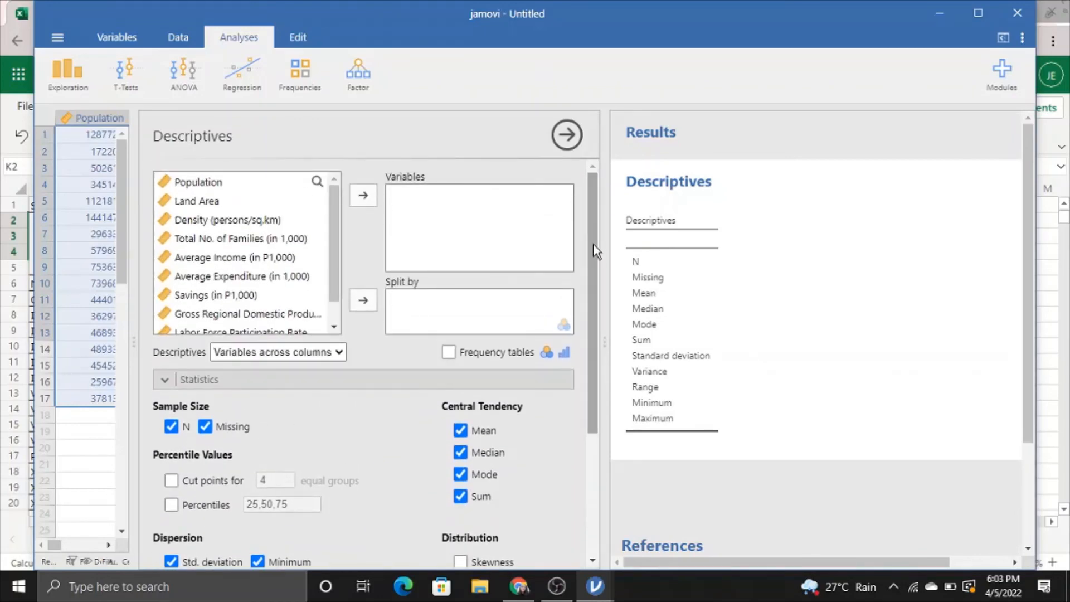
click(293, 186)
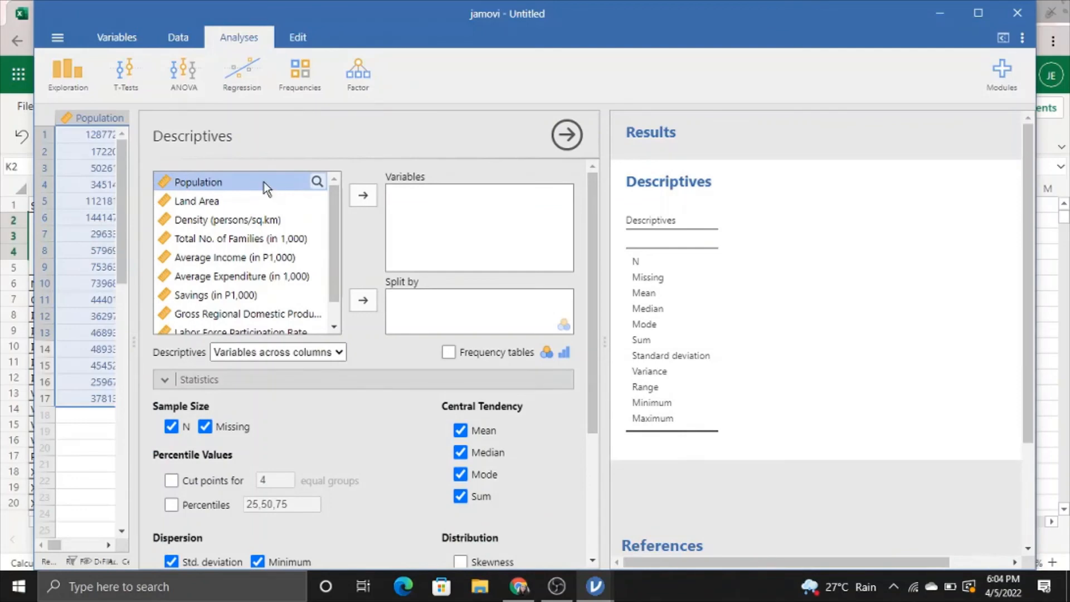
click(357, 203)
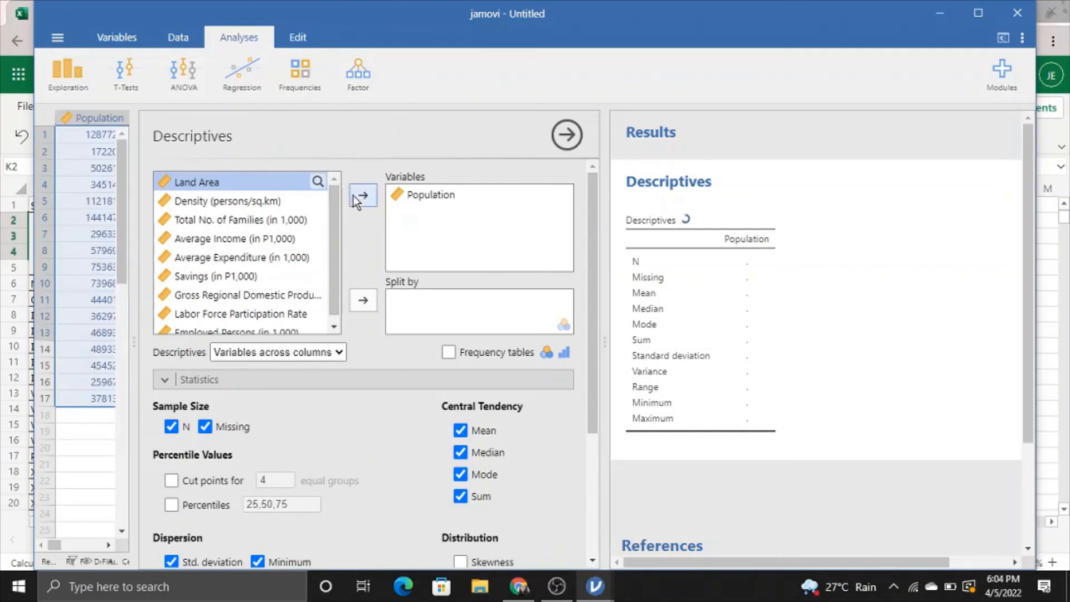
click(361, 197)
click(364, 196)
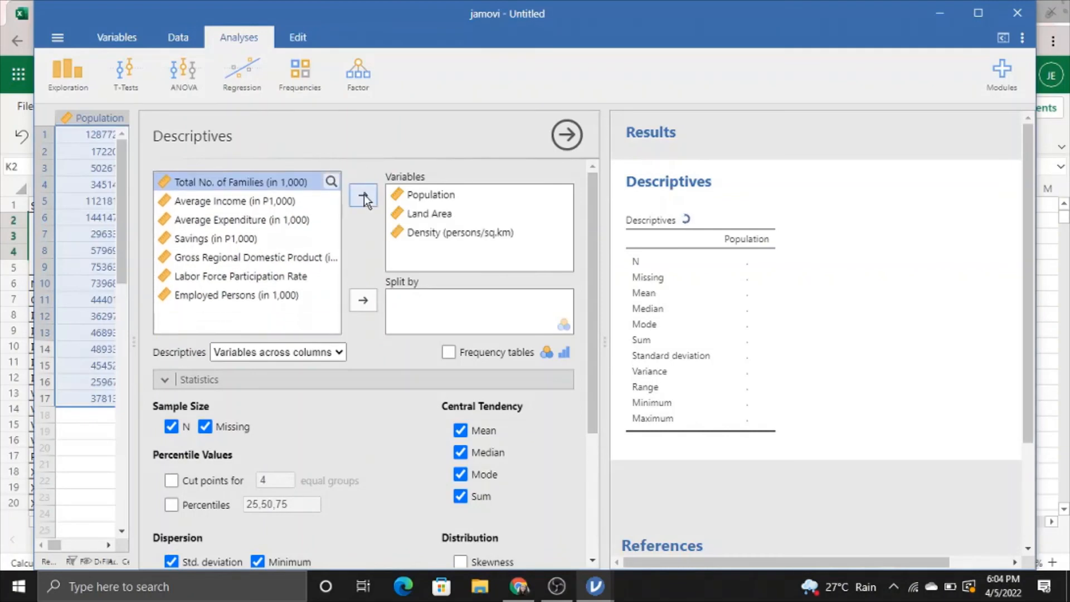
click(364, 196)
click(364, 196)
click(363, 195)
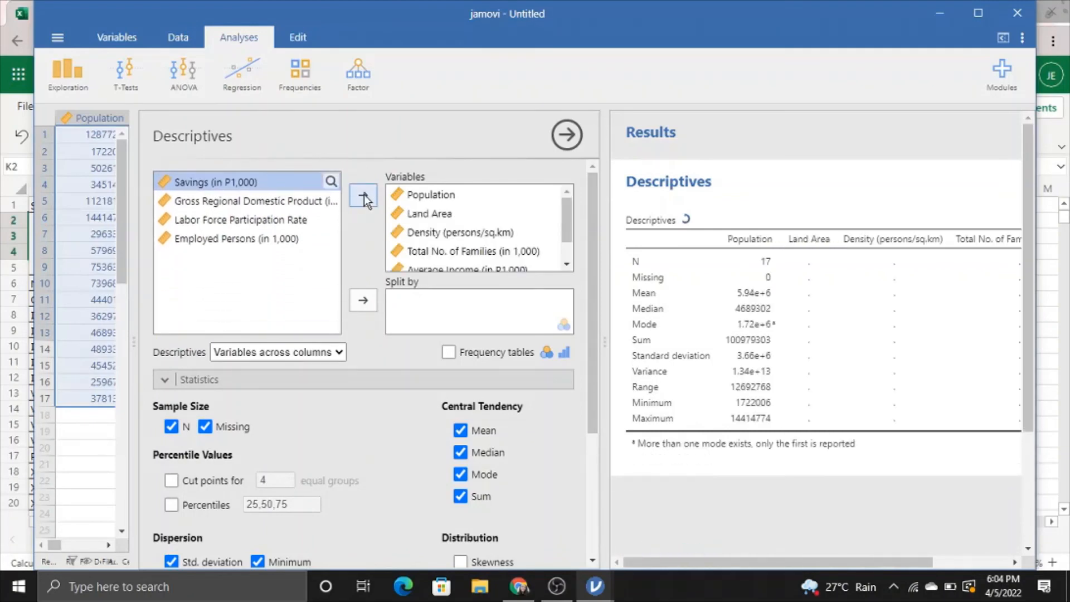
click(364, 195)
click(363, 195)
click(363, 195)
click(363, 195)
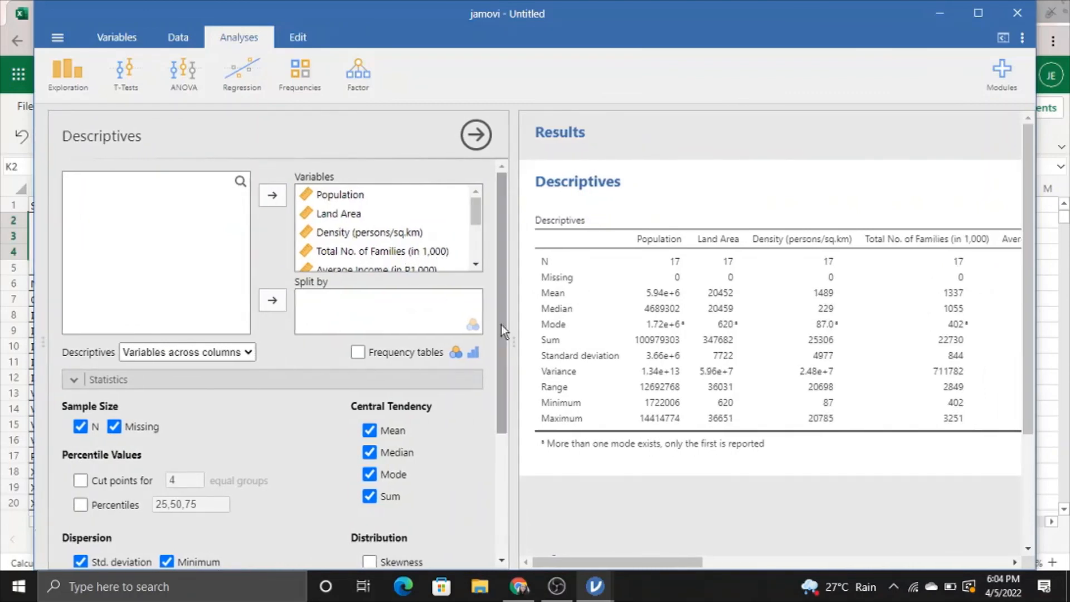
drag(577, 562, 715, 548)
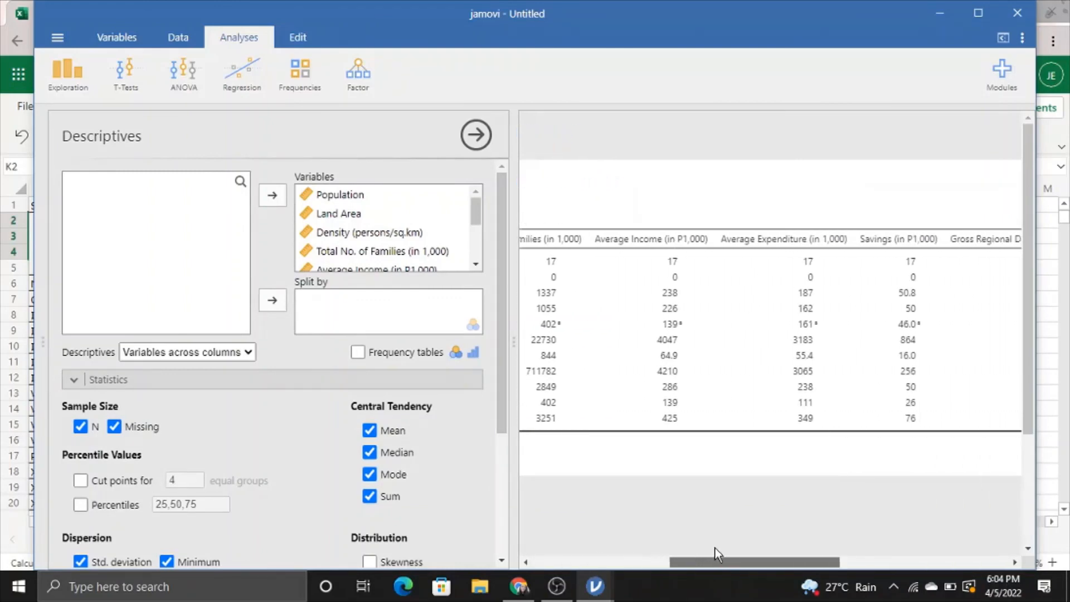